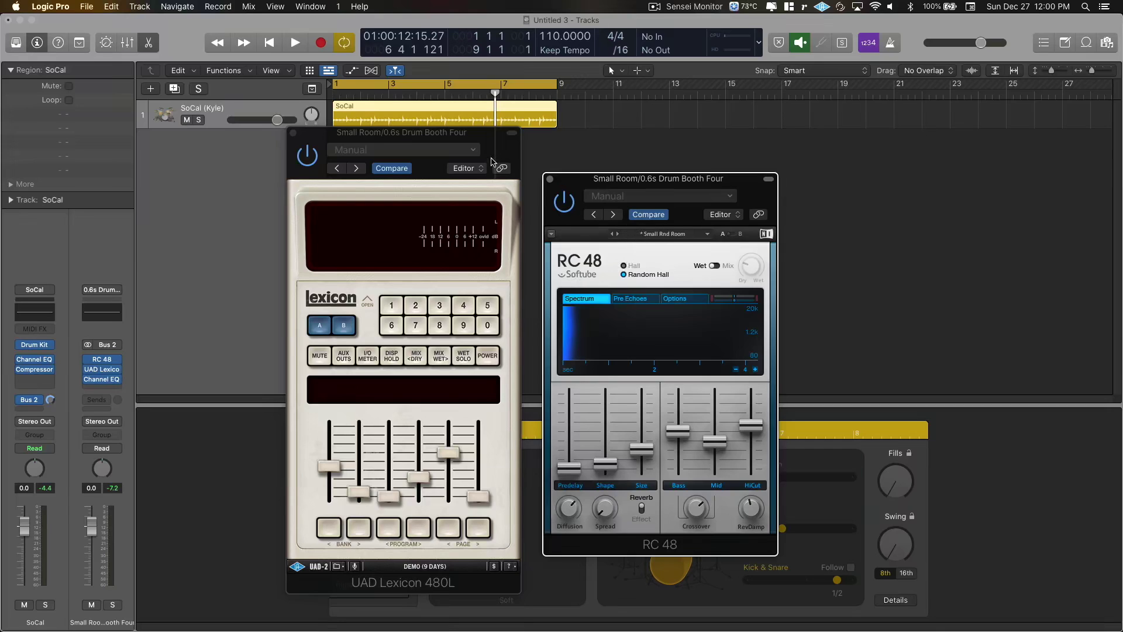
Nudge the Lexicon 480L and RC 48 windows apart and bring the UAD meter fully into view beside them.
left_click_drag(491, 141, 492, 144)
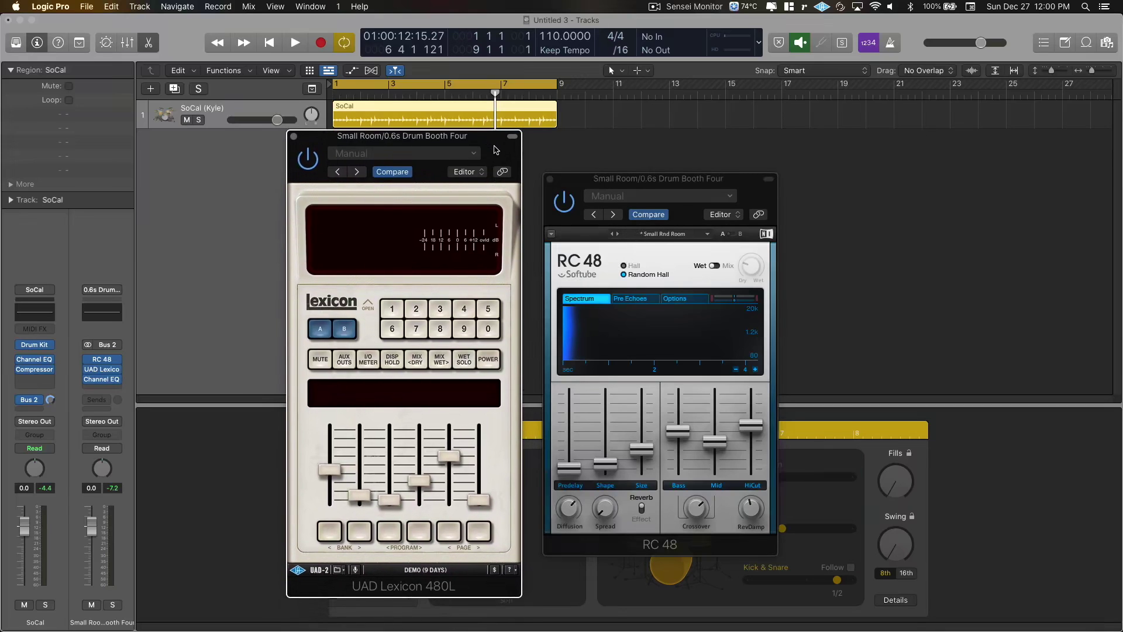
left_click_drag(650, 174, 654, 176)
left_click_drag(501, 143, 501, 145)
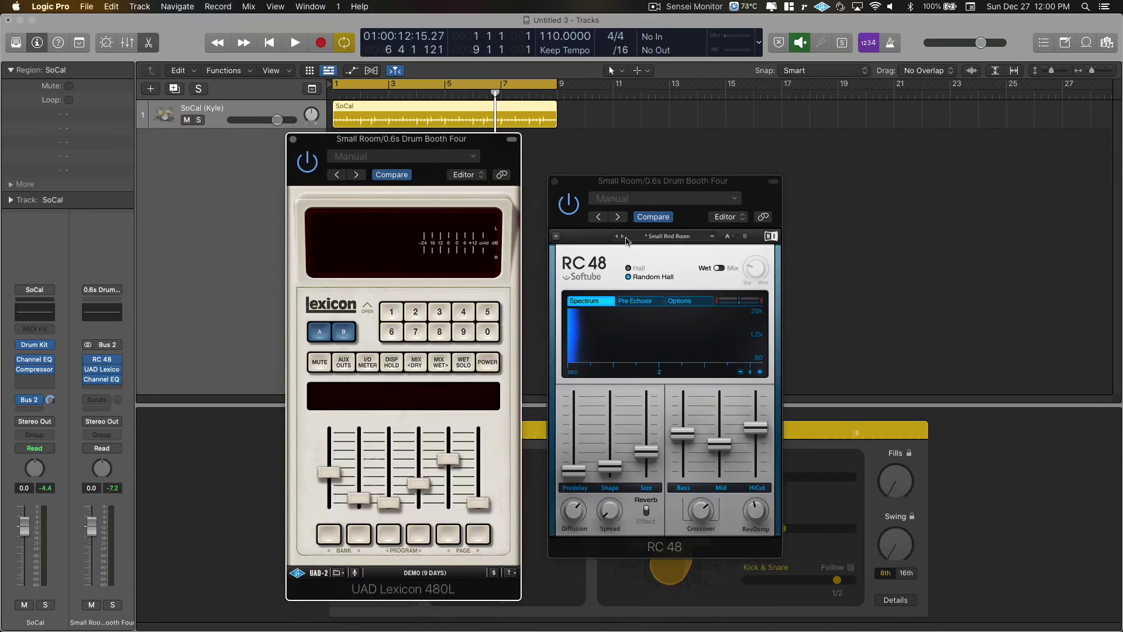
left_click_drag(494, 143, 485, 150)
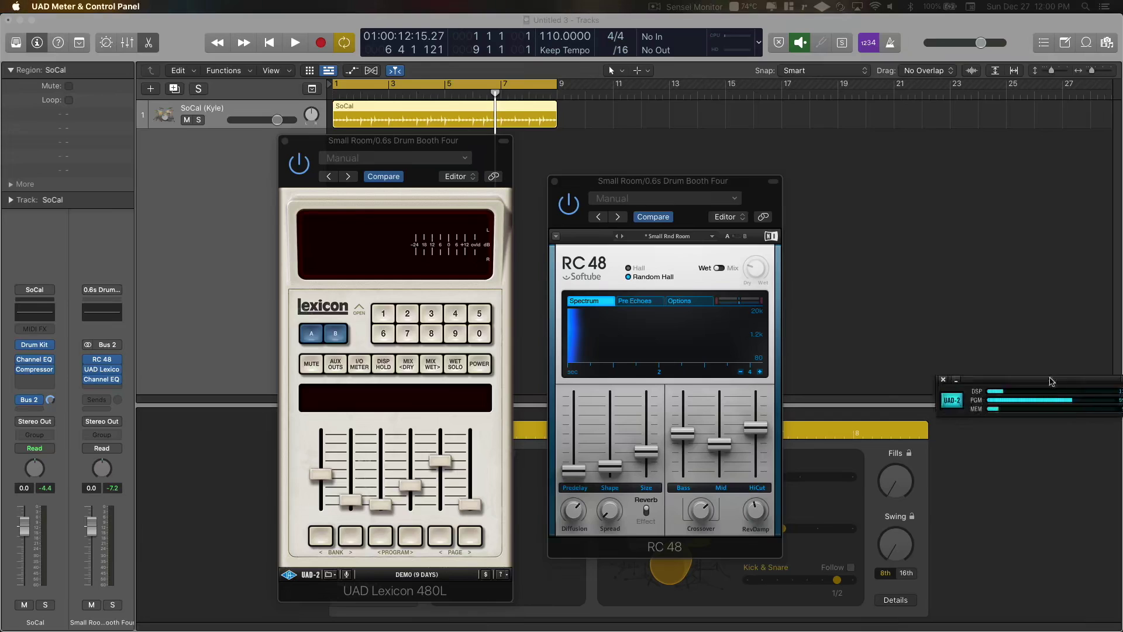
left_click_drag(1115, 385, 929, 325)
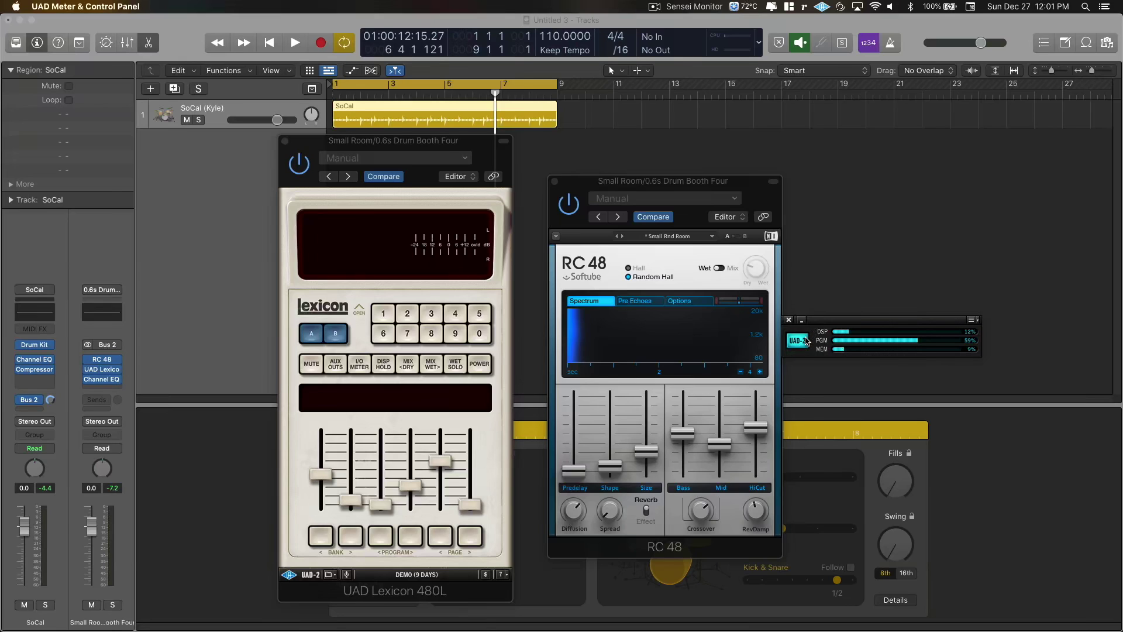
Check the hardware DSP usage in the UAD Control Panel's System Info, power on the Lexicon 480L, and close the panel.
left_click(806, 341)
left_click(331, 170)
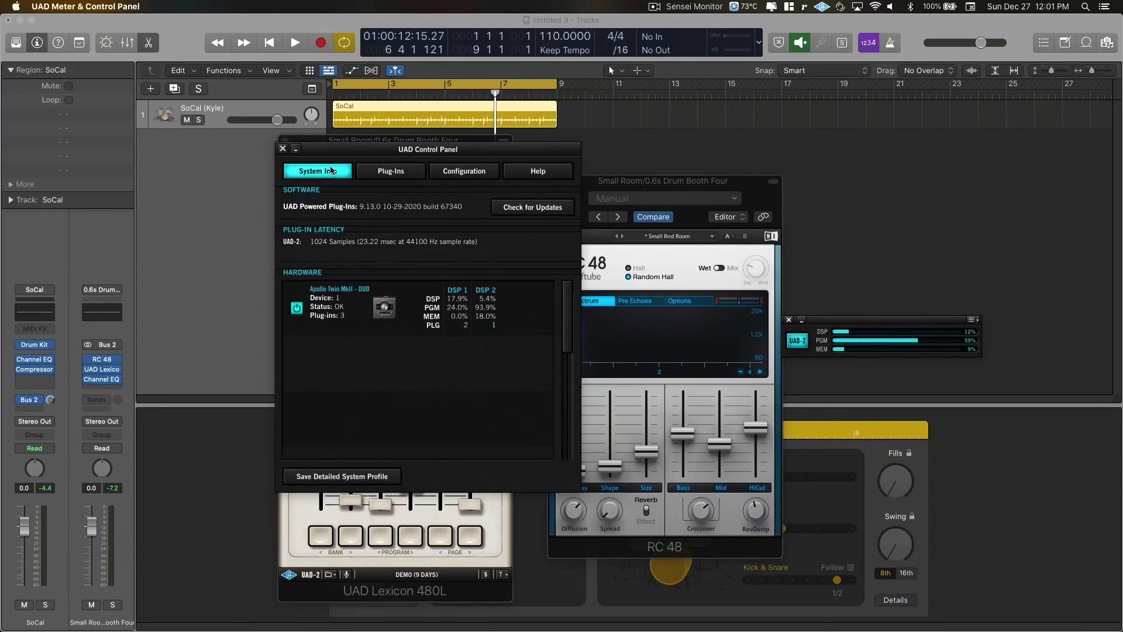
left_click_drag(497, 147, 854, 95)
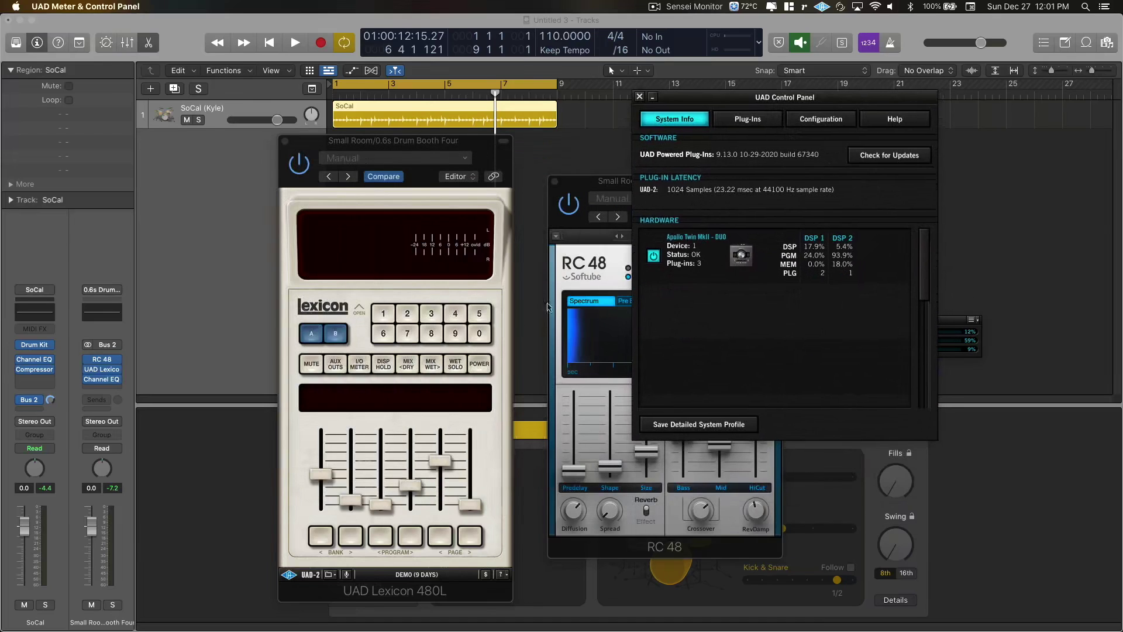
left_click_drag(48, 495, 57, 487)
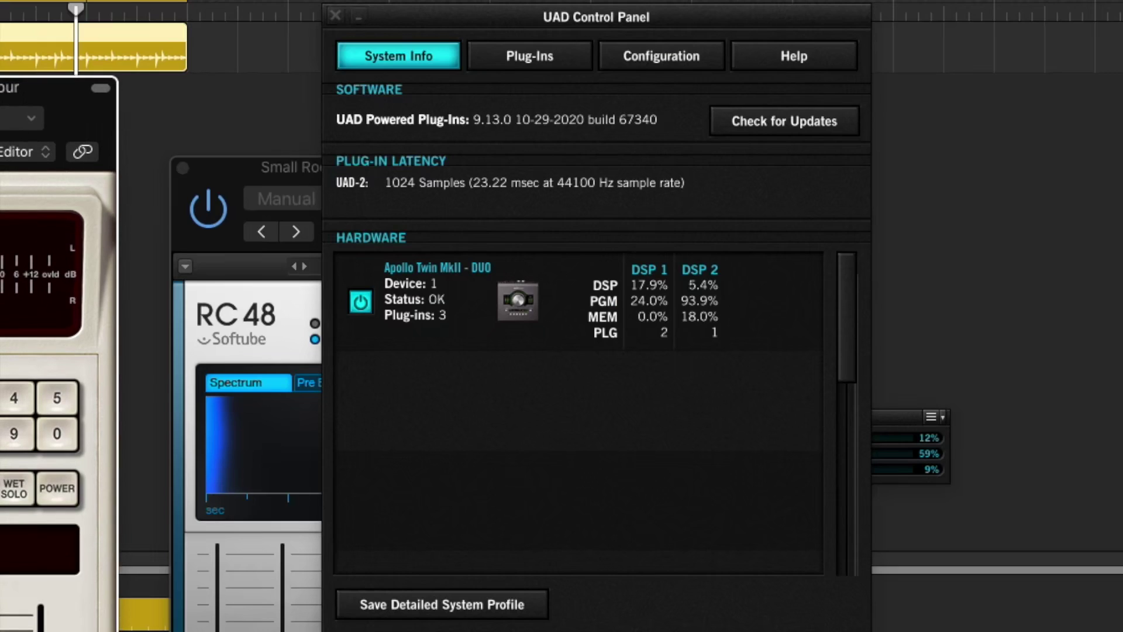
left_click(60, 479)
left_click(338, 15)
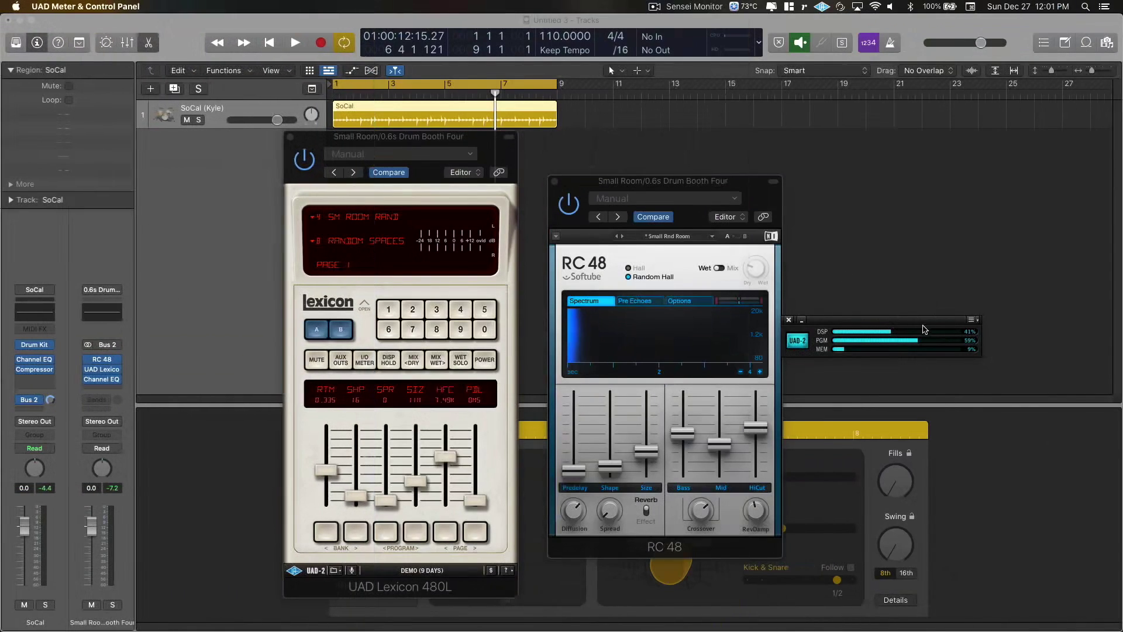
Power off the Lexicon 480L and reposition both reverb plug-in windows with the UAD meter above them.
left_click_drag(924, 329, 859, 128)
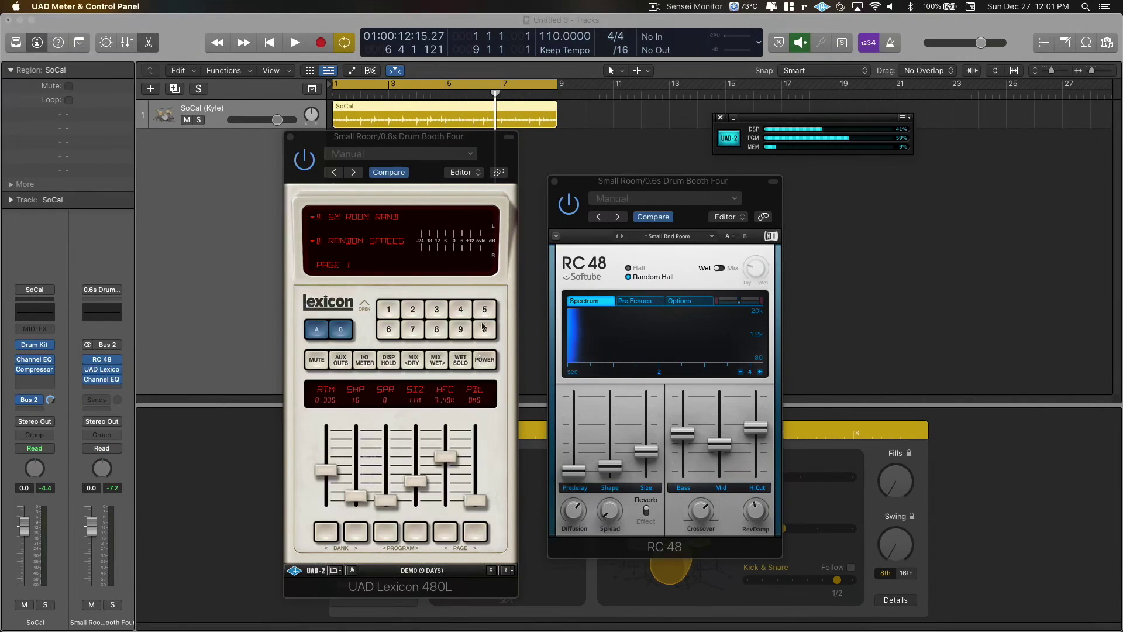
left_click_drag(486, 144, 469, 156)
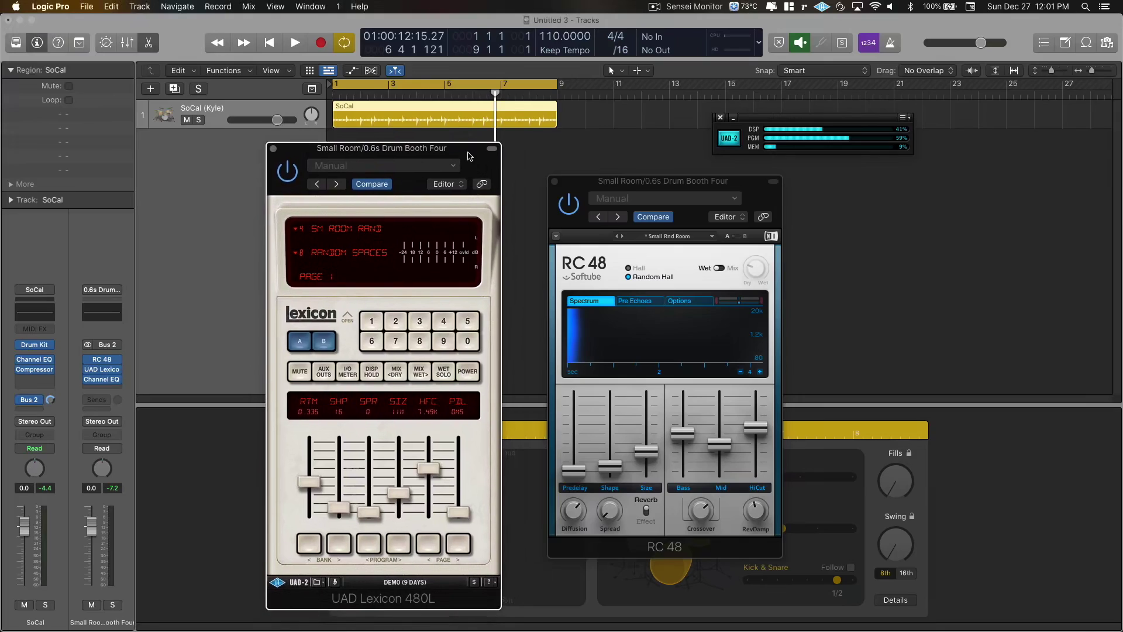
left_click(476, 373)
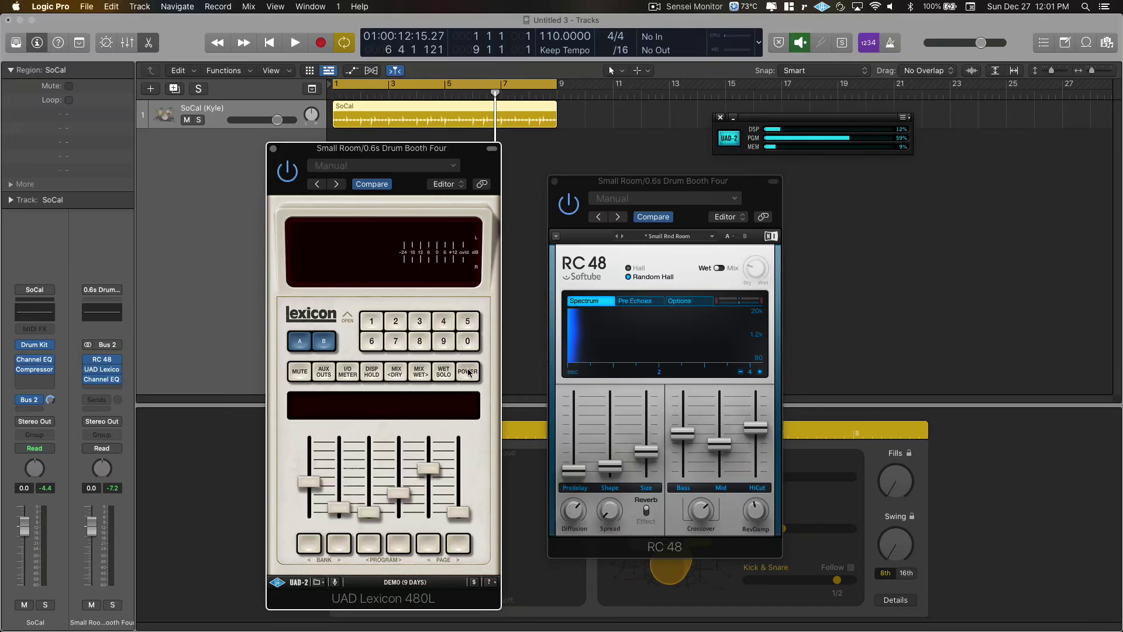
left_click_drag(818, 117, 845, 135)
left_click_drag(622, 184, 602, 183)
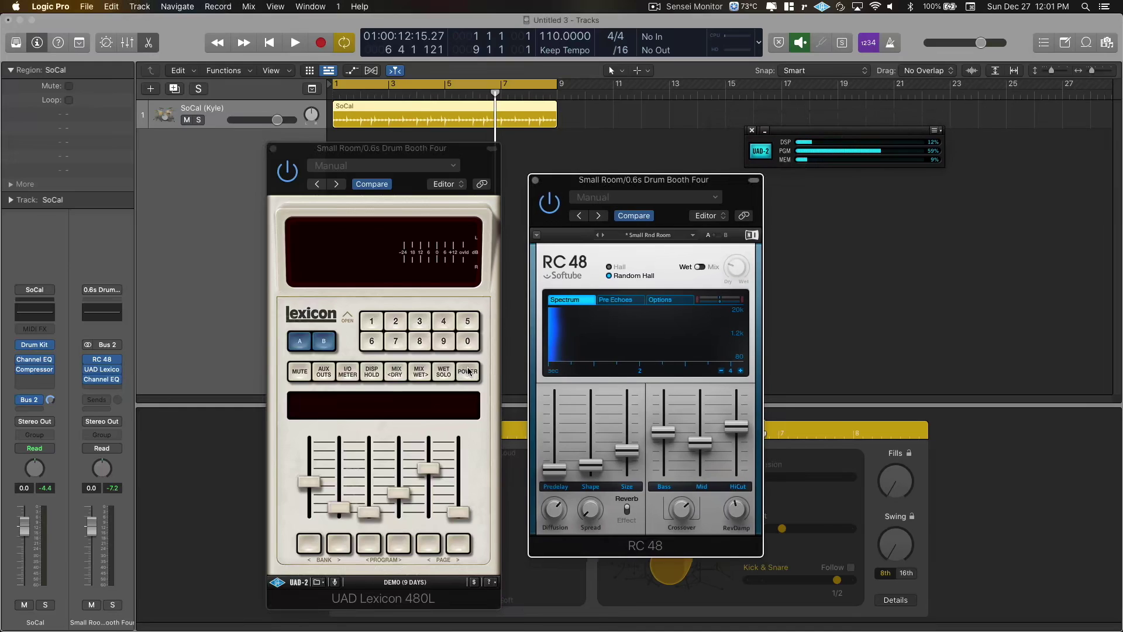
left_click_drag(570, 182, 576, 201)
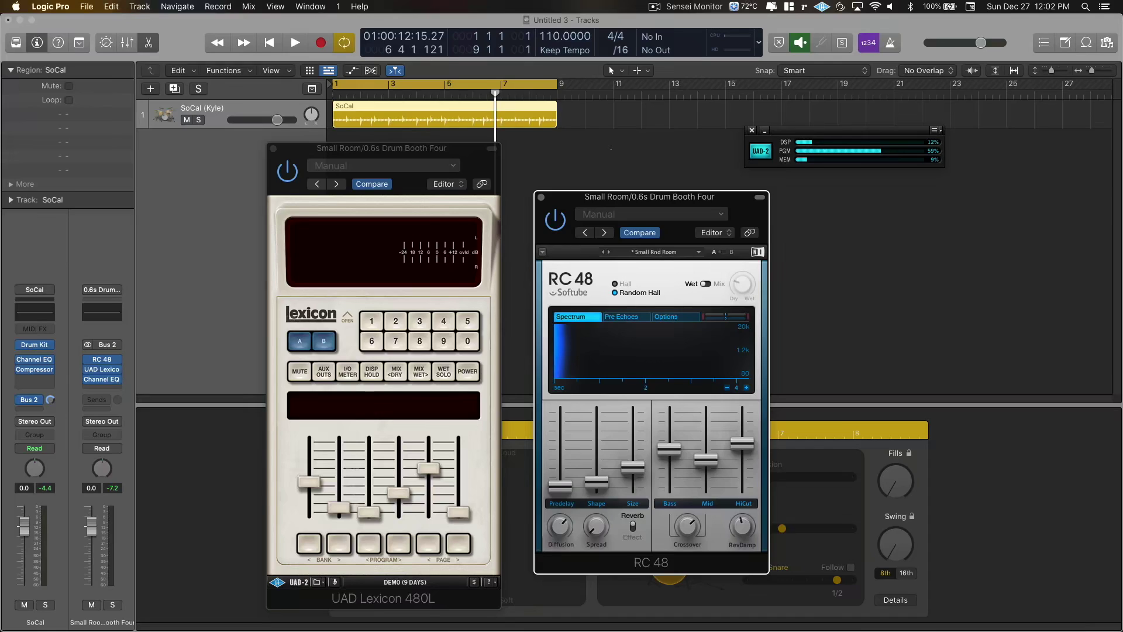
Play the SoCal drum region, bypass the RC 48 and power on the Lexicon 480L to hear its reverb.
key("super+Tab")
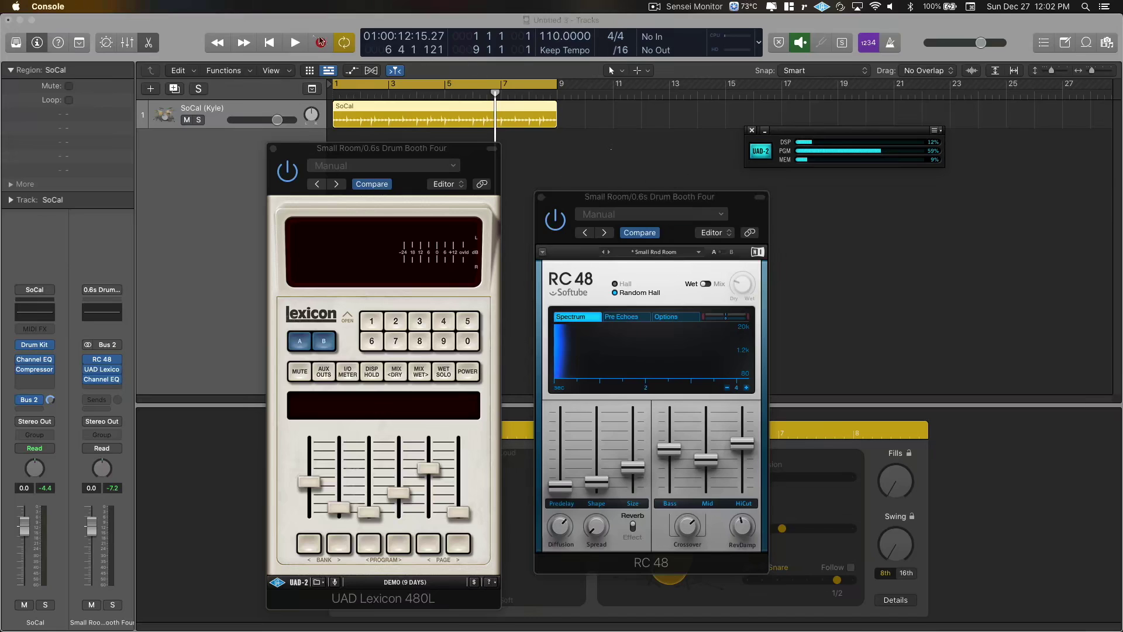
left_click(296, 44)
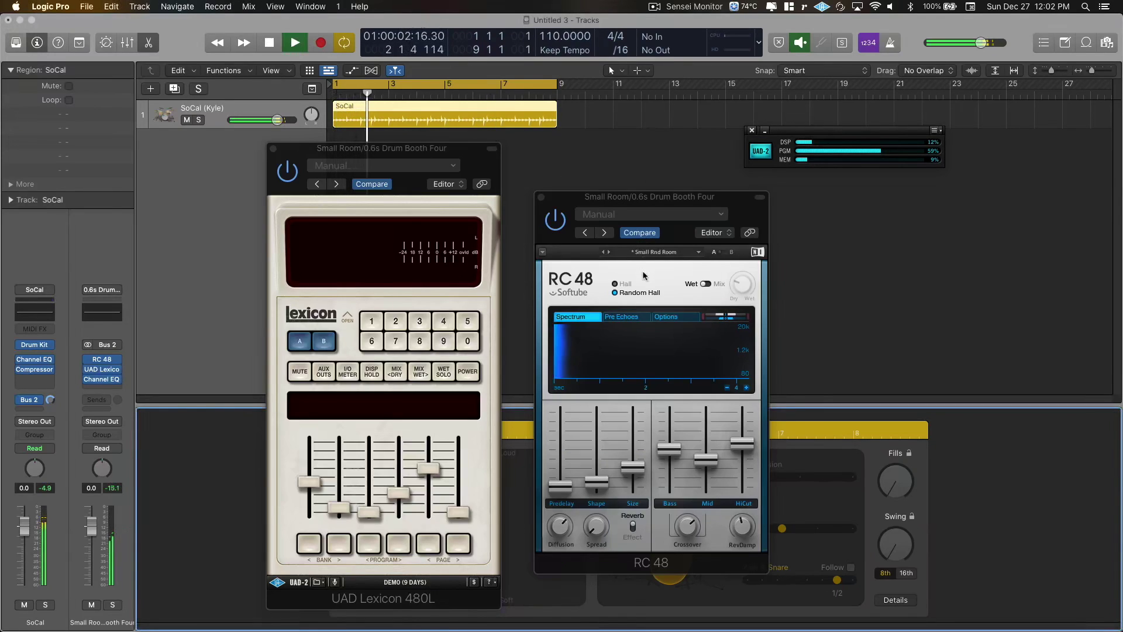
left_click(555, 220)
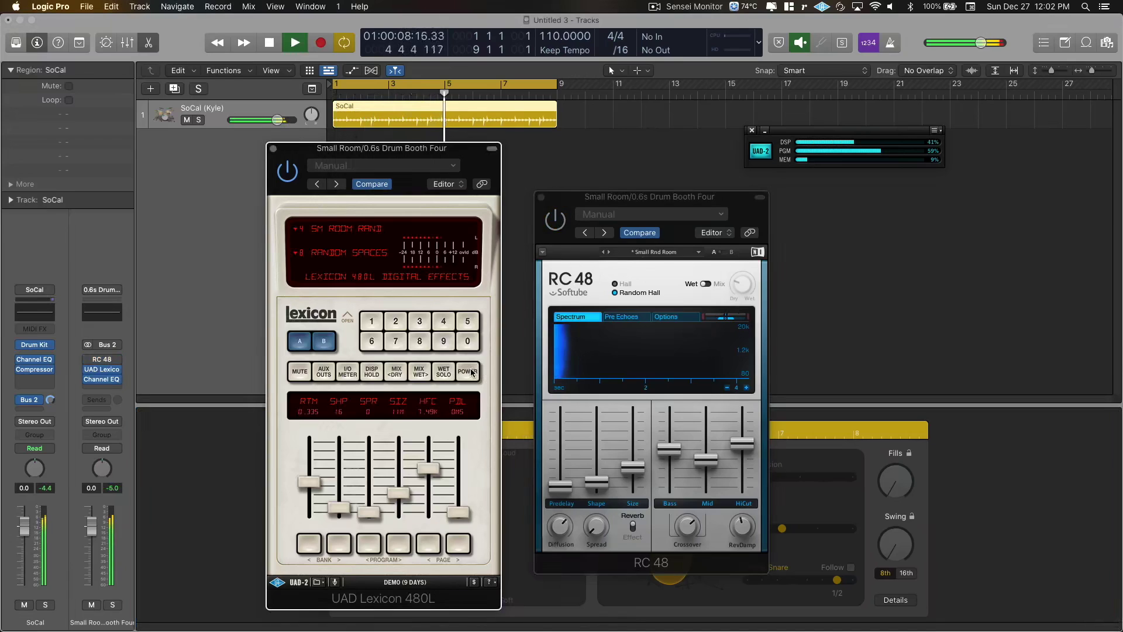
left_click(468, 370)
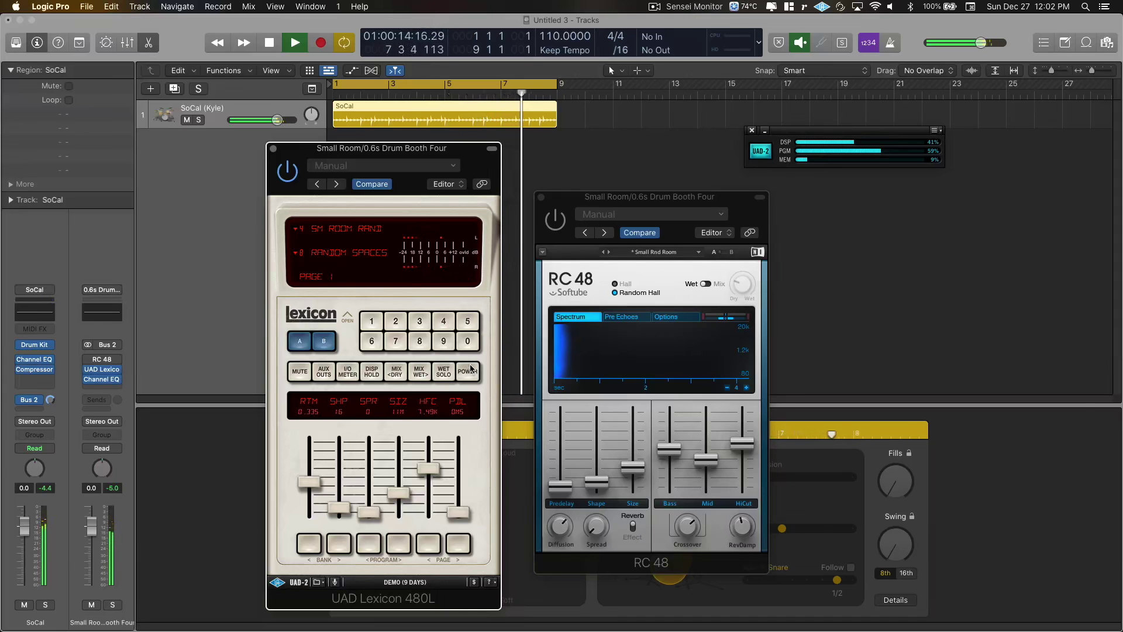
Switch the reverb back to the RC 48 with the Lexicon 480L powered off, and raise the drummer's Fills amount.
left_click(469, 369)
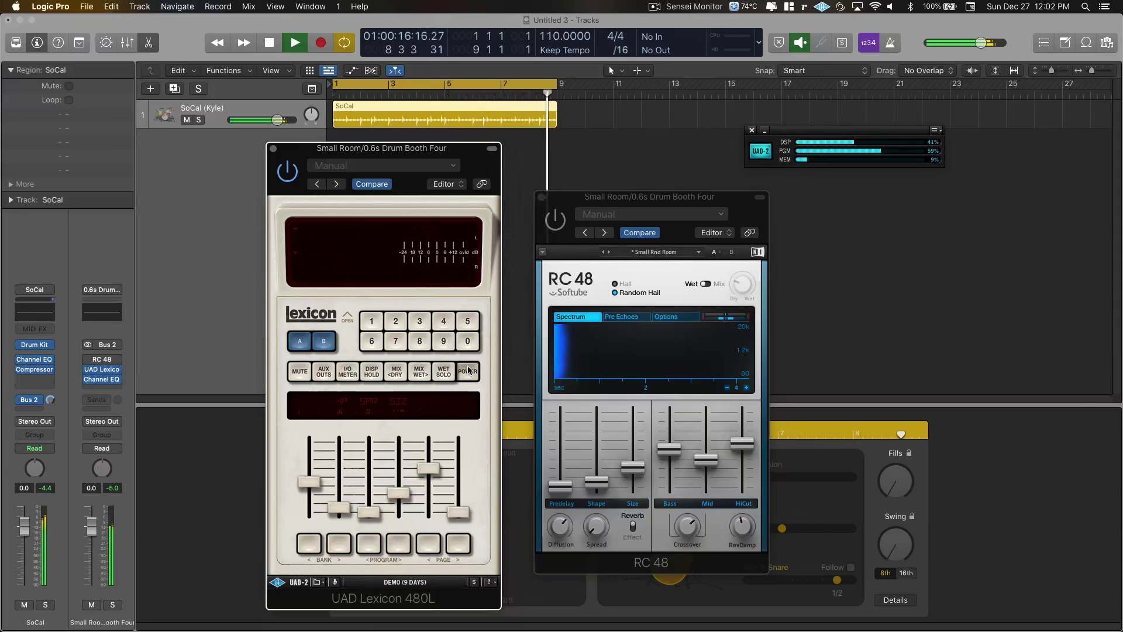
left_click(554, 230)
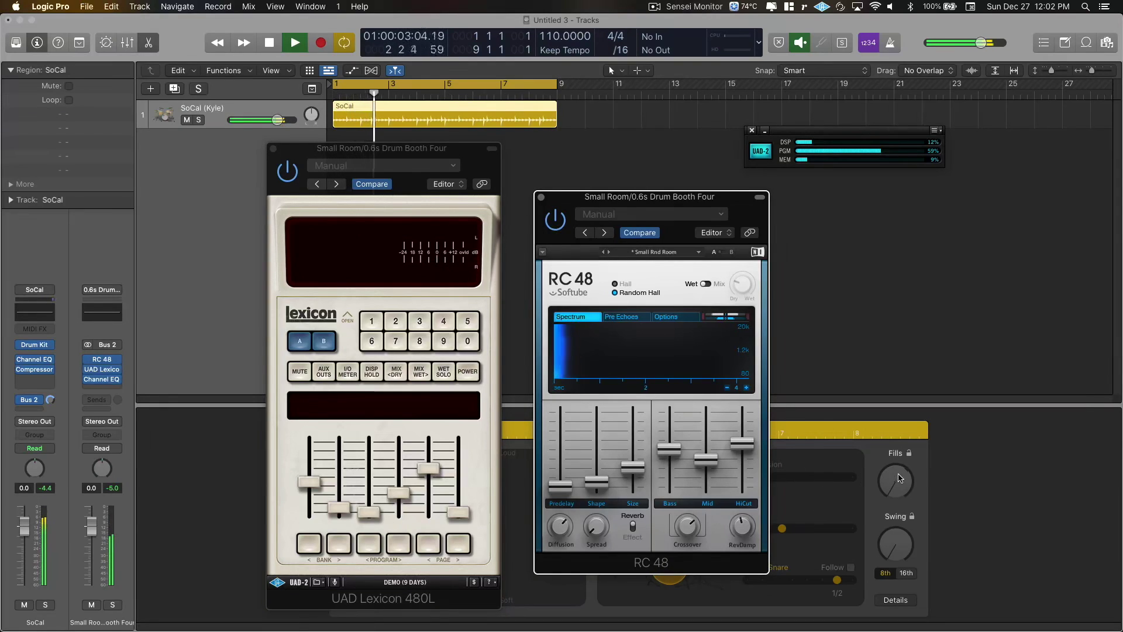
left_click(878, 502)
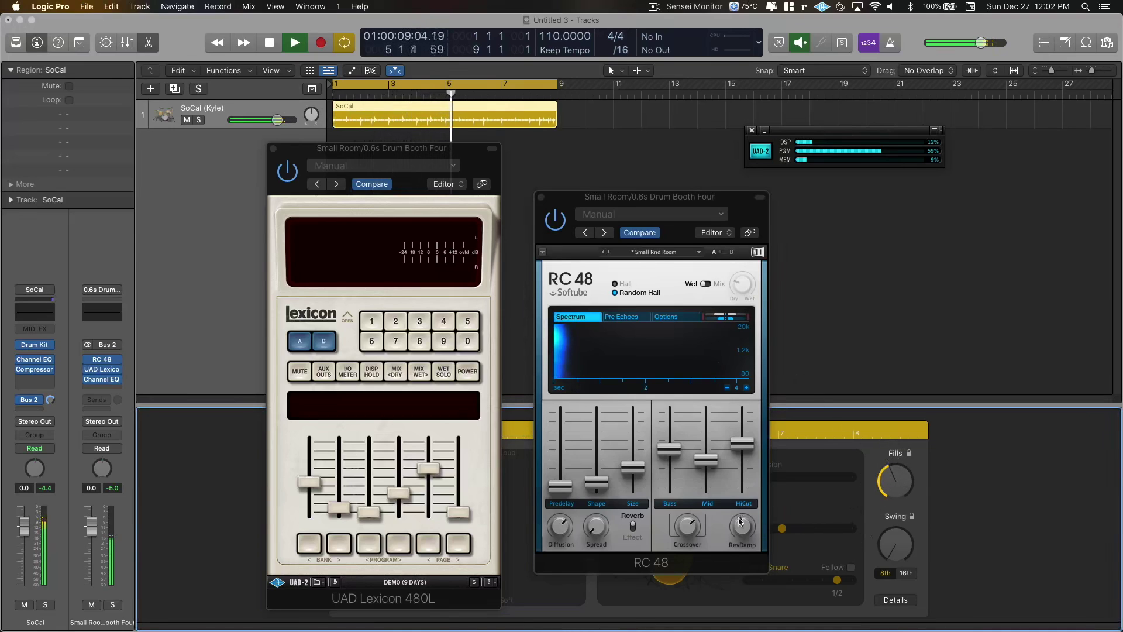
Compare both reverbs on the busier drum part by swapping to the Lexicon 480L and back to the RC 48.
left_click(558, 222)
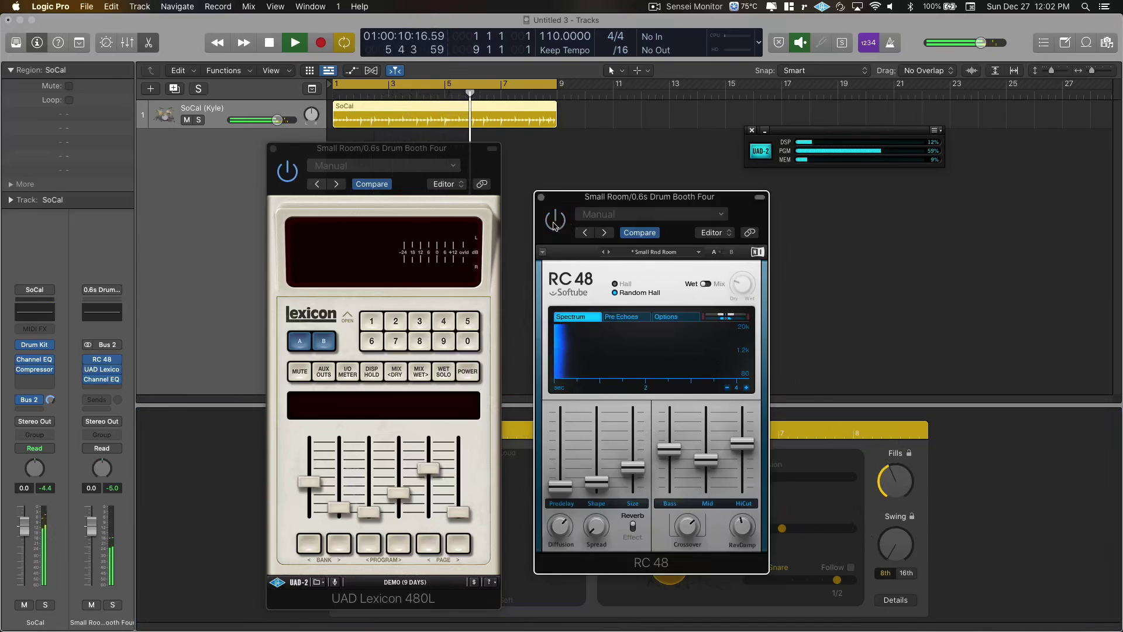
left_click(468, 371)
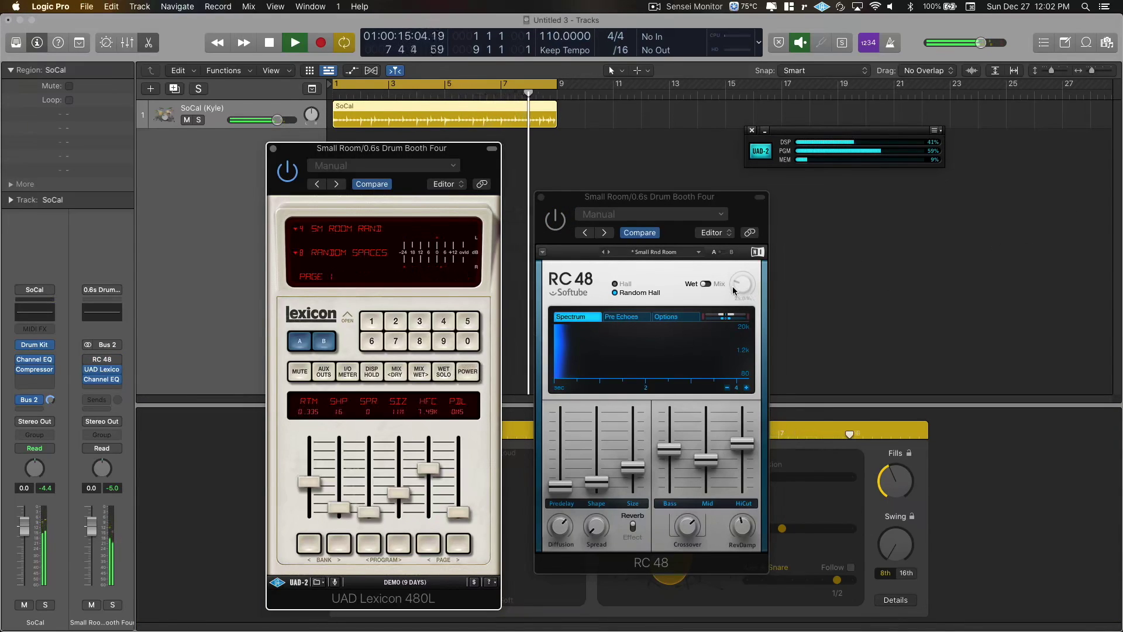
left_click(554, 228)
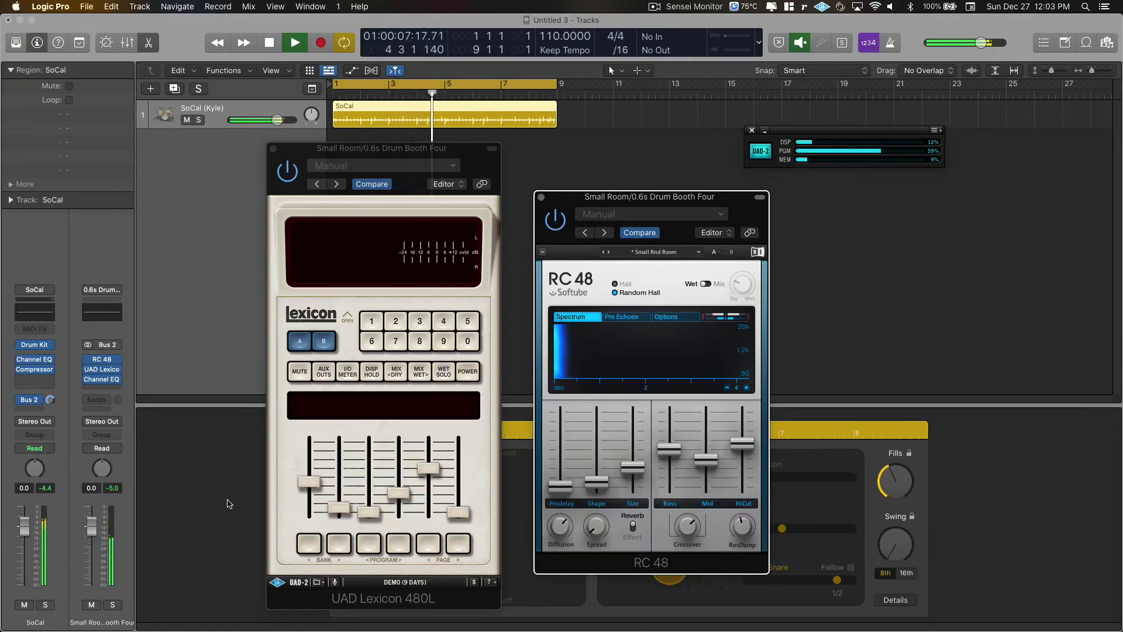
Solo the drum reverb channel, compare the Lexicon 480L with the RC 48 in isolation, and turn the solo off.
left_click(114, 605)
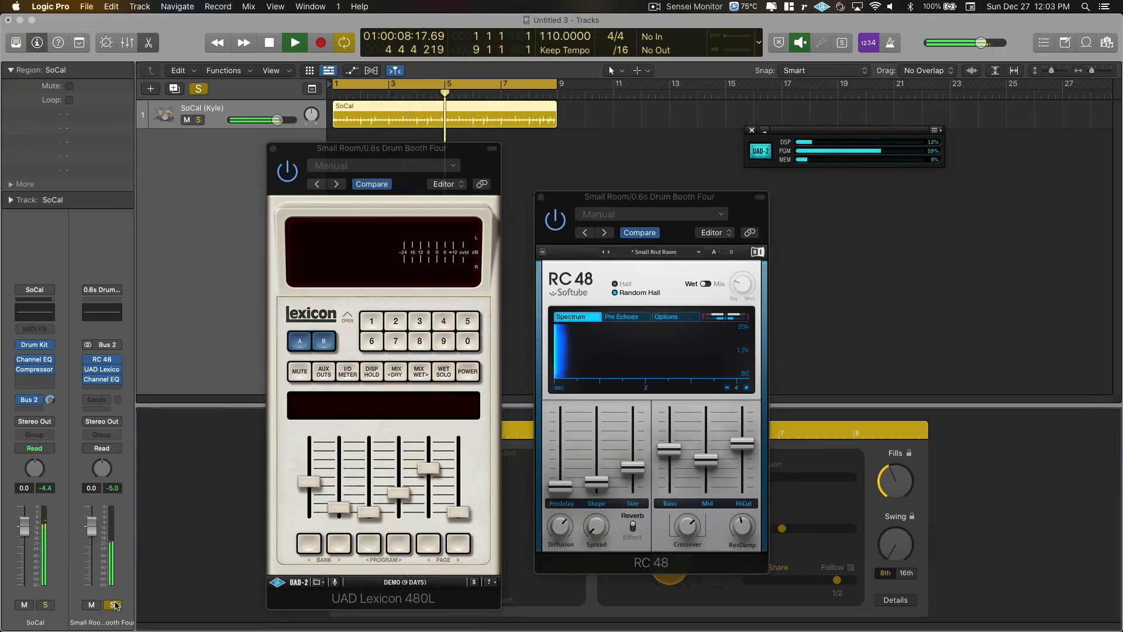
left_click(556, 221)
left_click(467, 372)
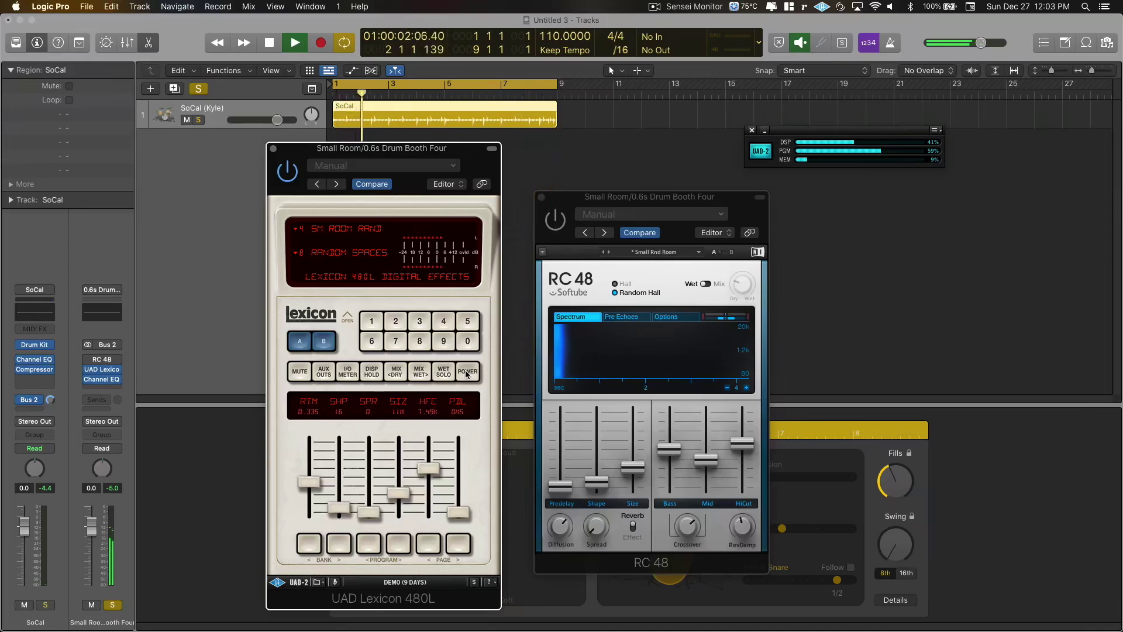
left_click(468, 373)
left_click(550, 269)
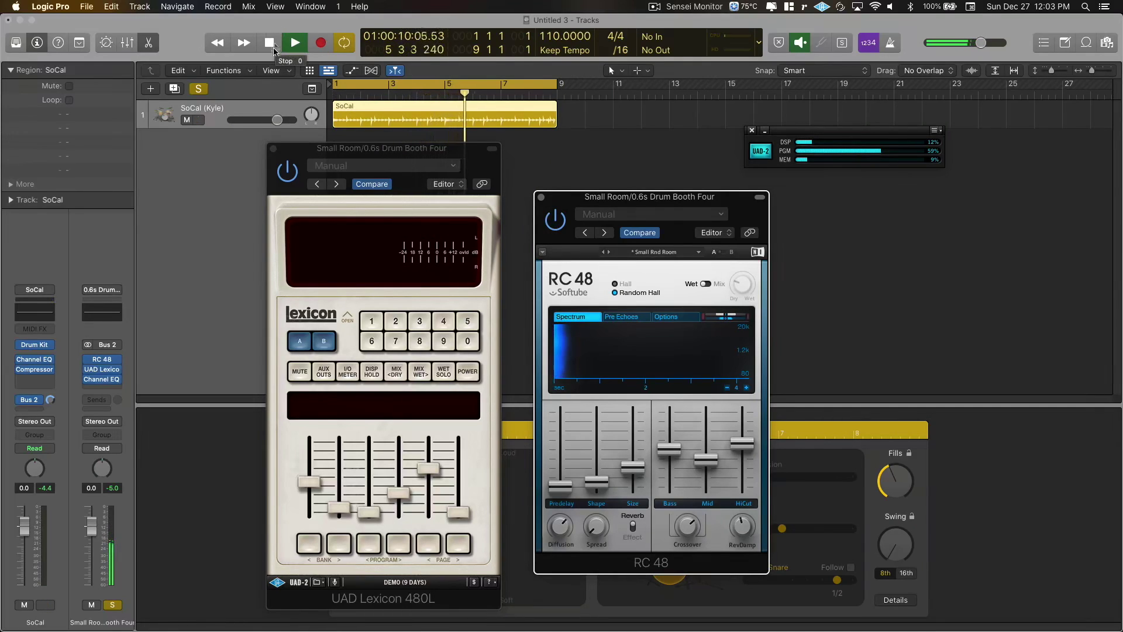
left_click(113, 604)
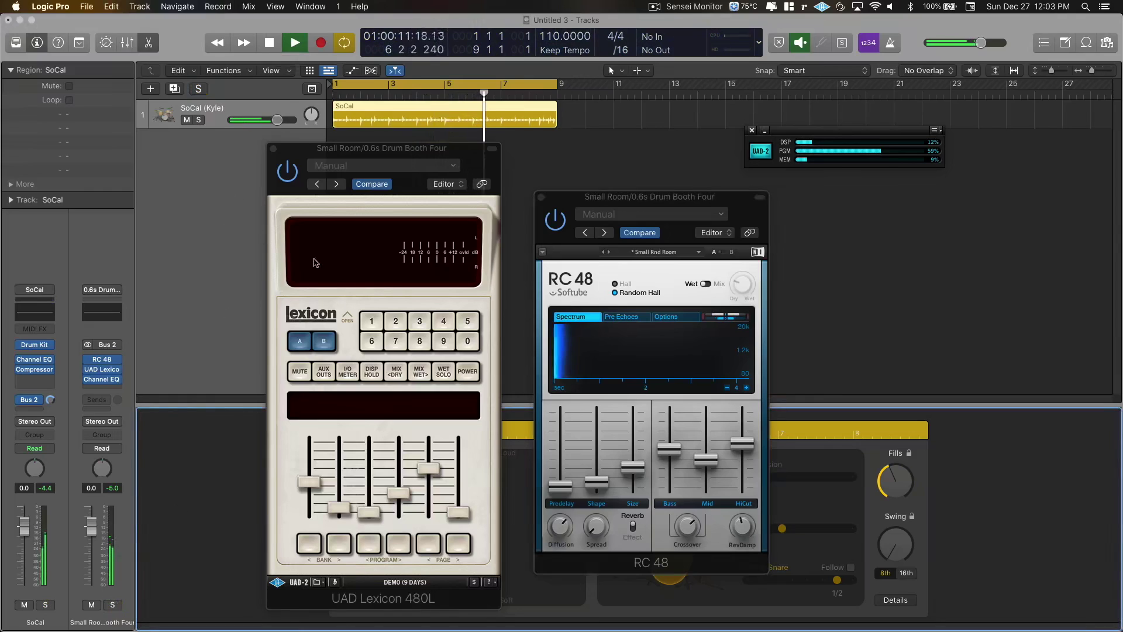
Bypass the RC 48 and power on the Lexicon 480L during playback.
left_click(555, 221)
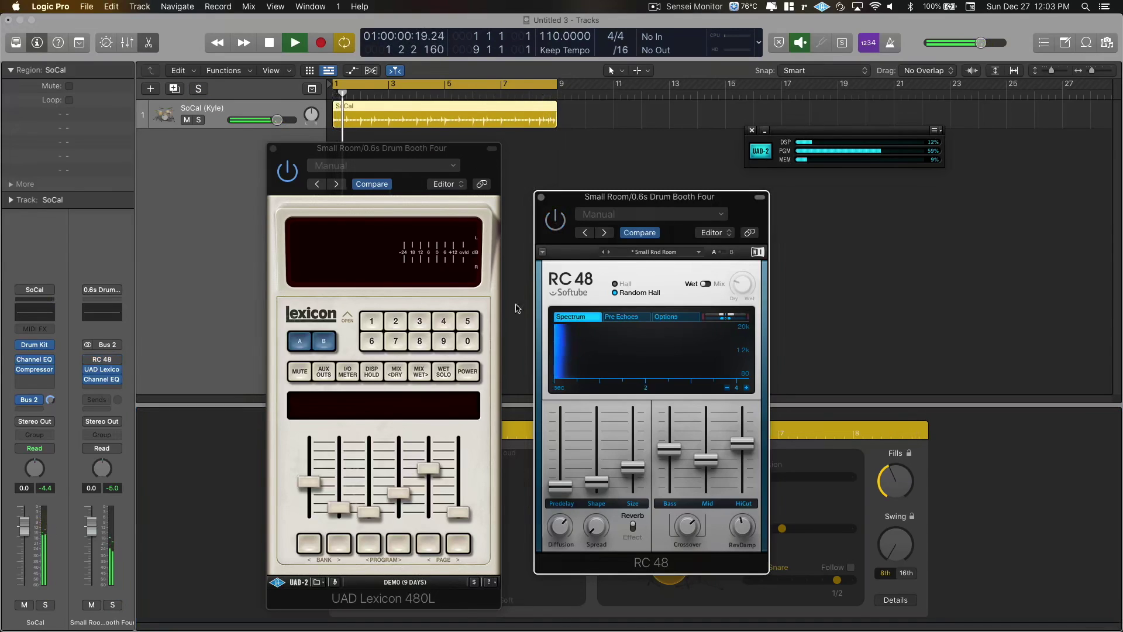
left_click(478, 396)
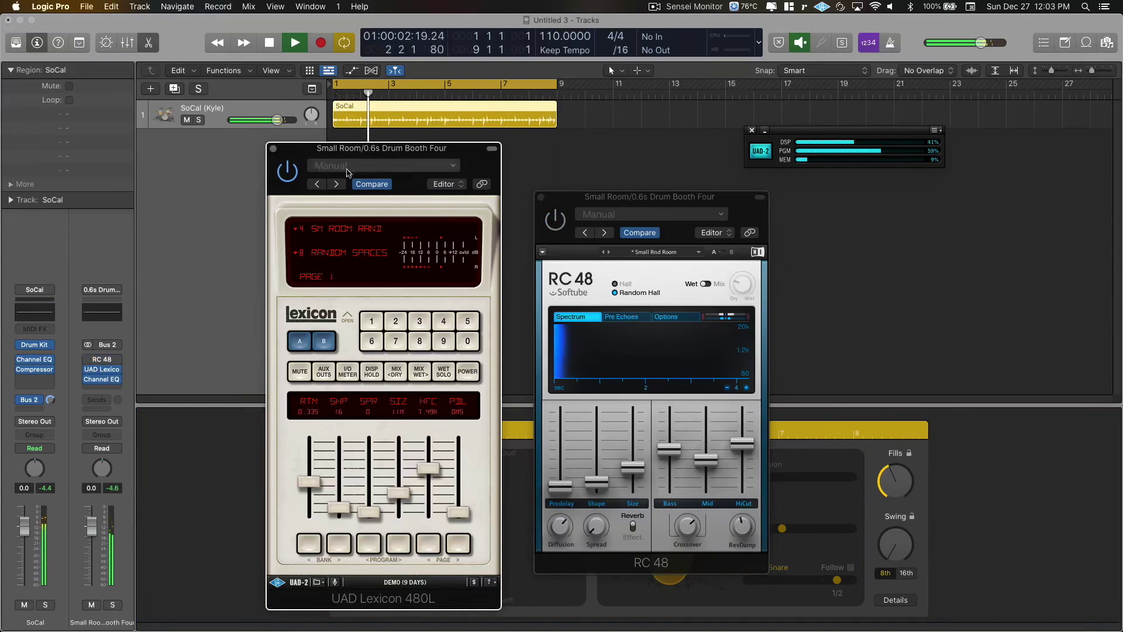
Check the Lexicon 480L's Random Spaces programs and load the matching Classic Spaces preset Small Rnd Chamber in the RC 48.
left_click(643, 252)
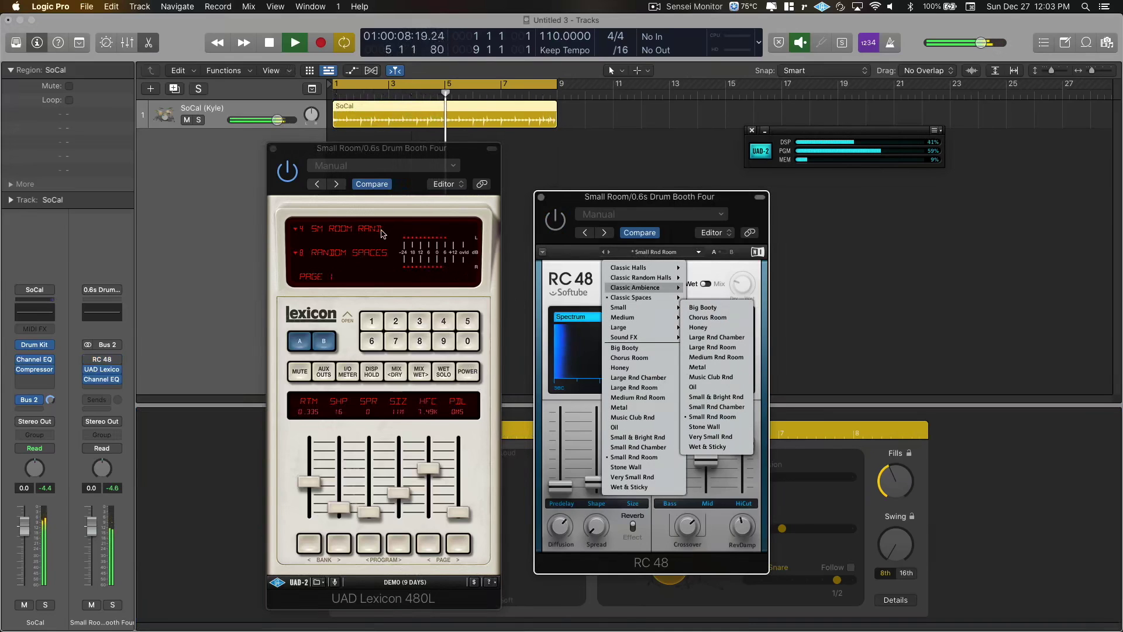
left_click(348, 252)
left_click(349, 252)
left_click(351, 230)
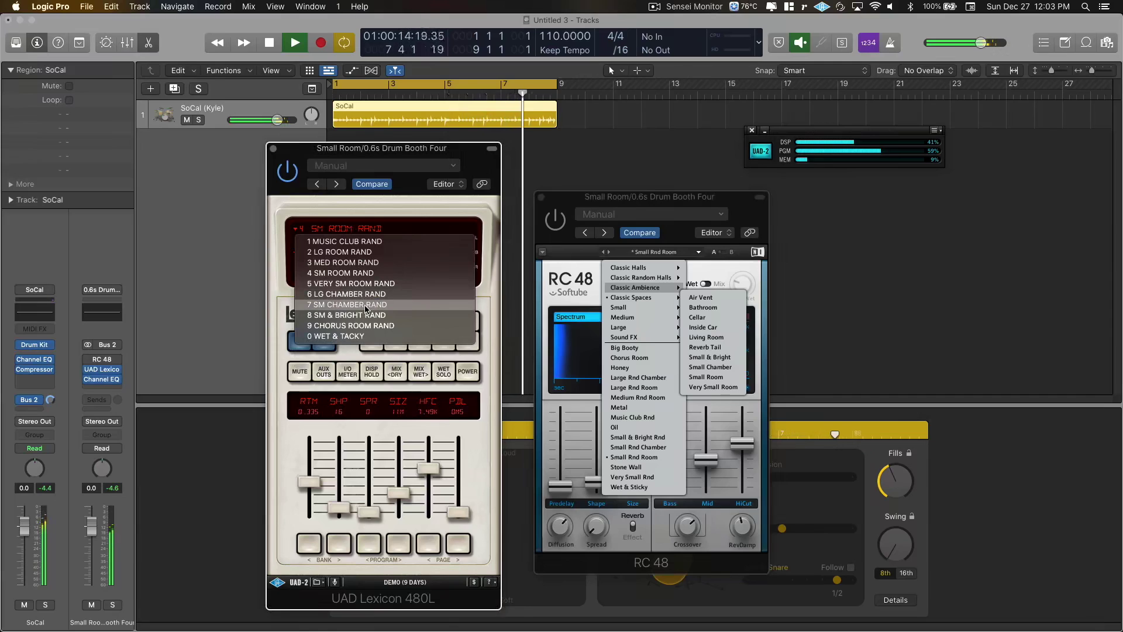
left_click(646, 301)
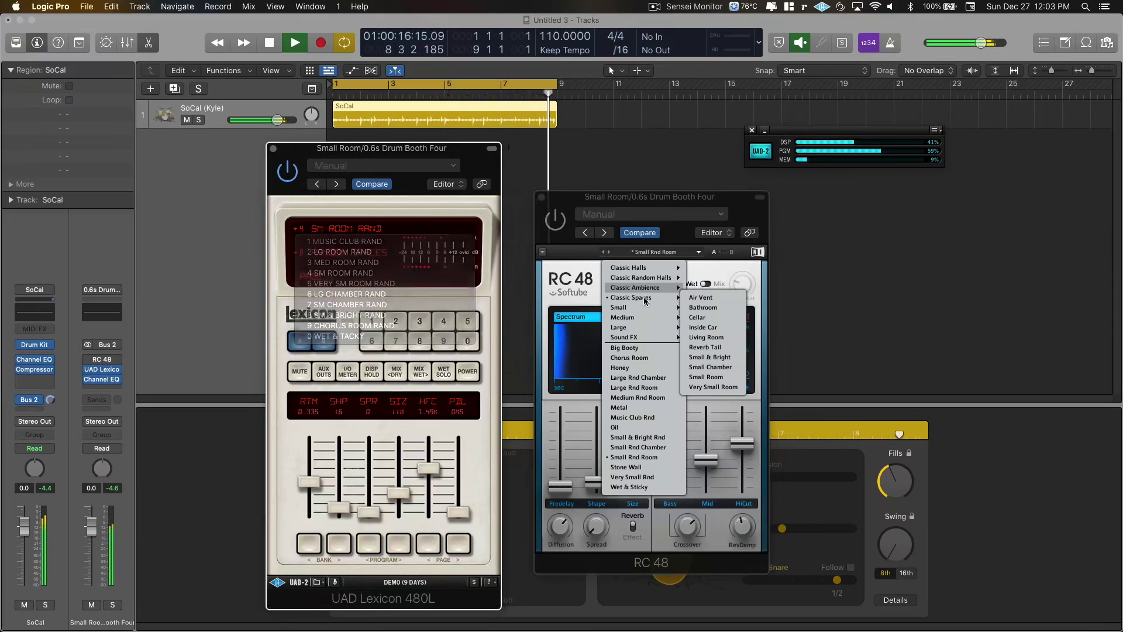
mouse_move(647, 300)
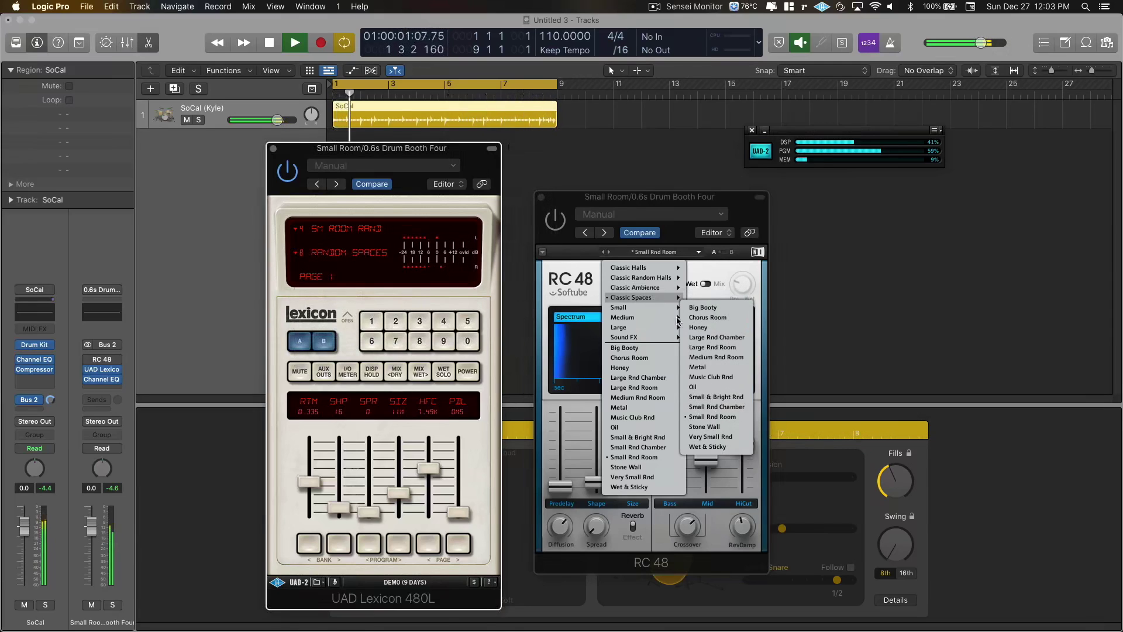
left_click(716, 407)
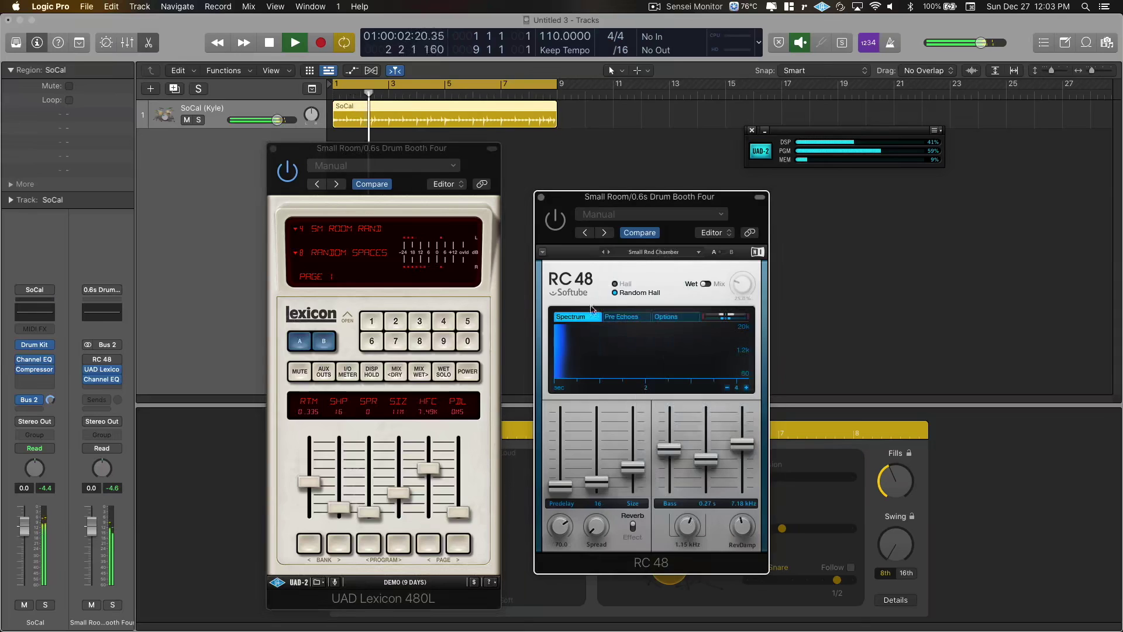
Load the SM CHAMBER RAND program in the Lexicon 480L and switch its bank to ROOMS.
left_click(348, 228)
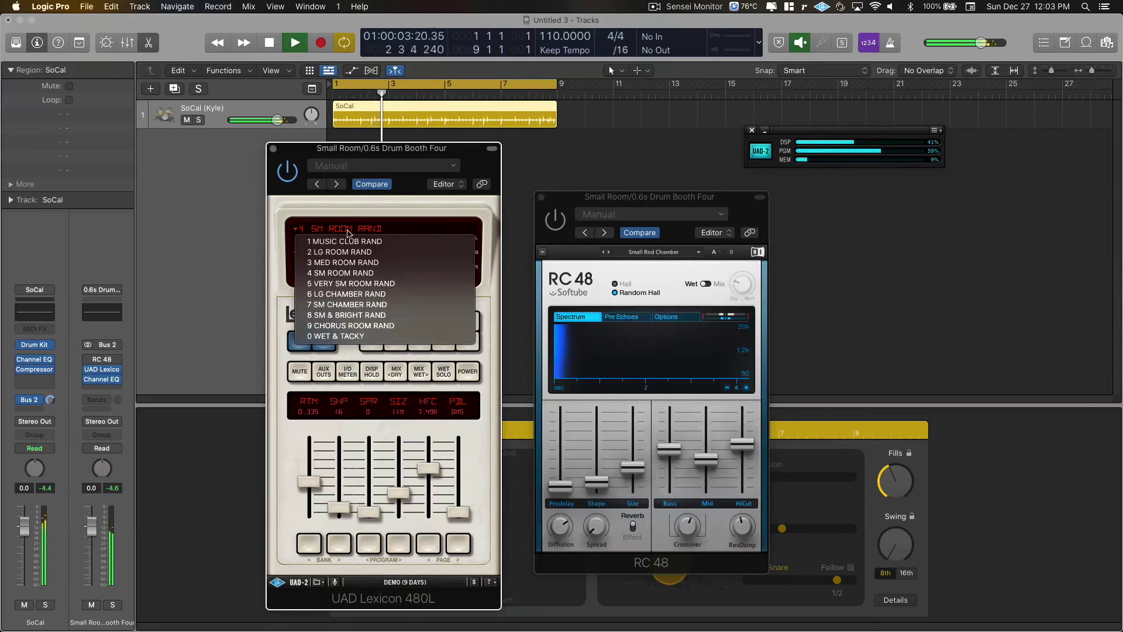
left_click(363, 305)
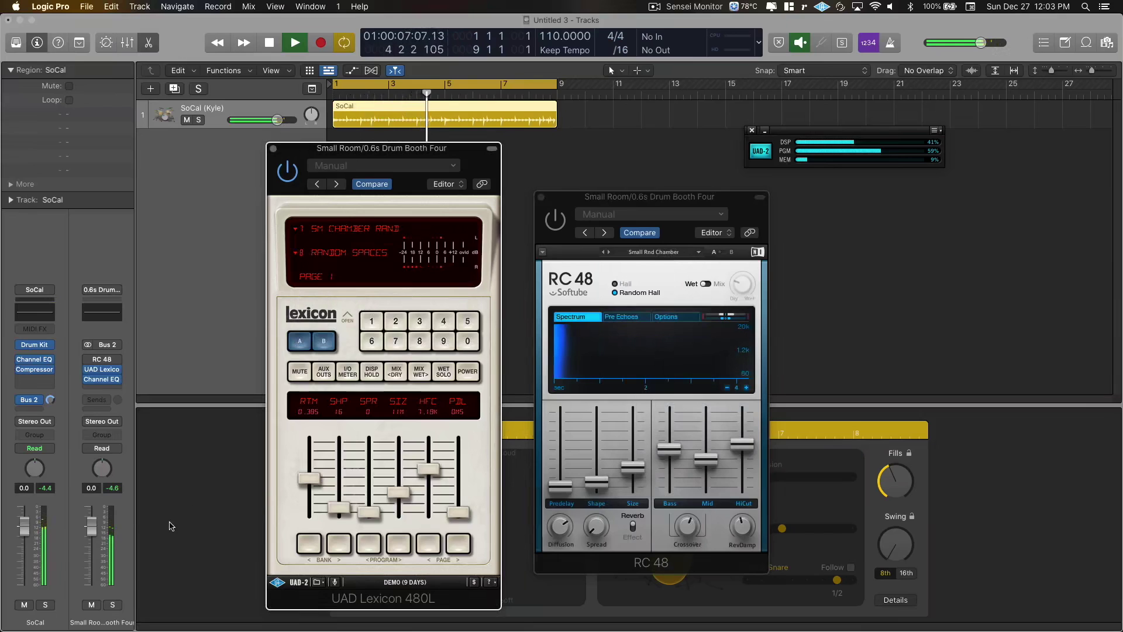
left_click(332, 254)
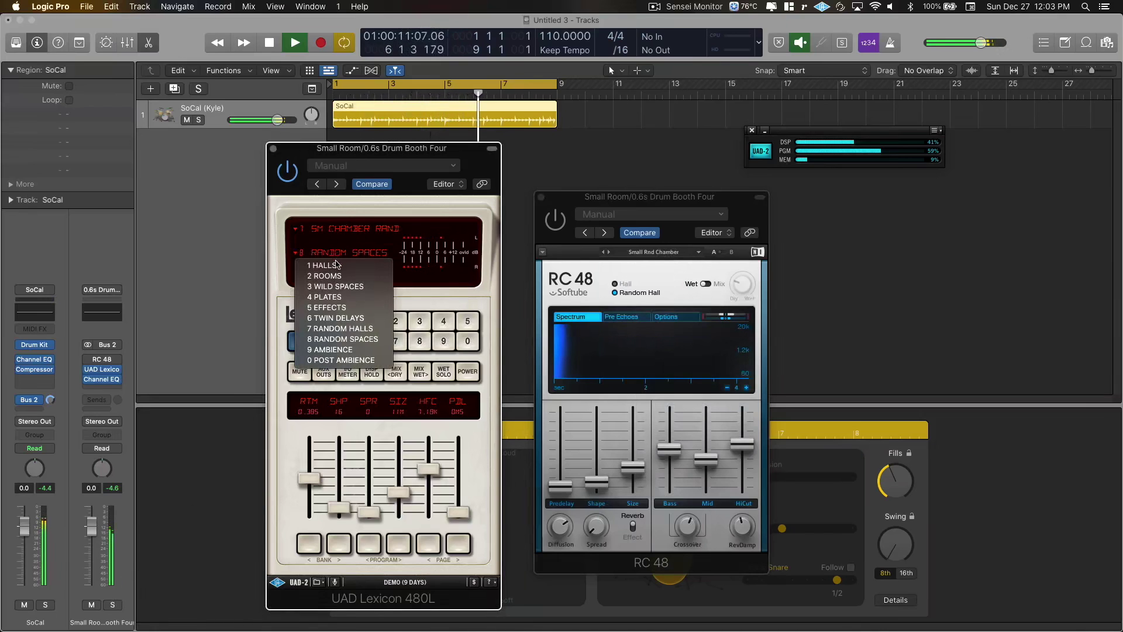
left_click(325, 276)
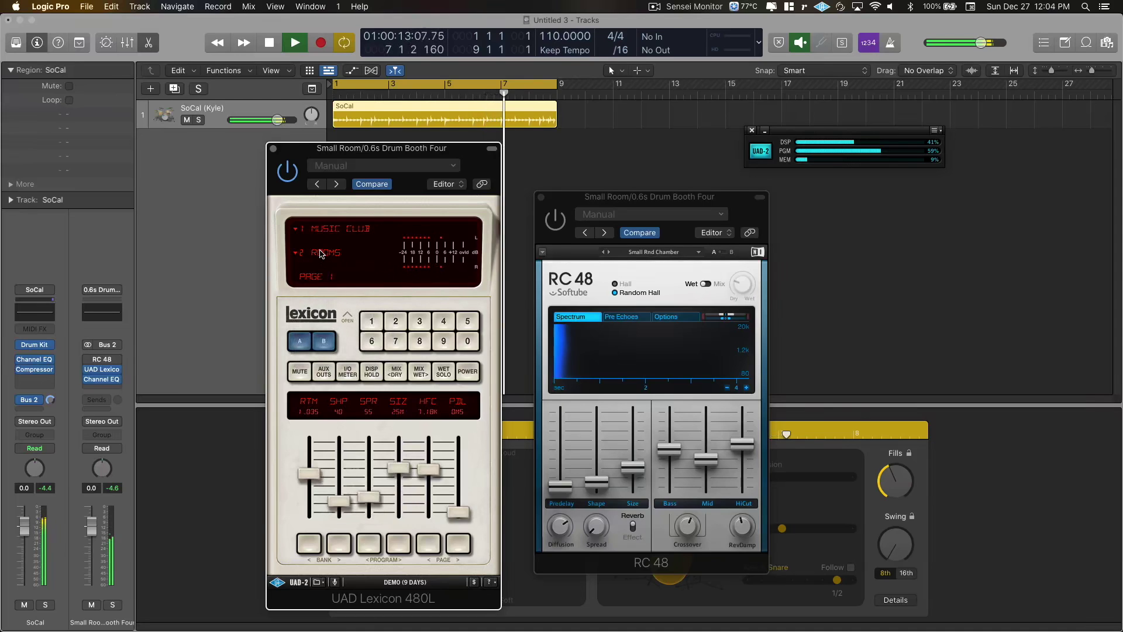
Load the Small Hall preset in the RC 48 and shift its window closer to the Lexicon 480L.
left_click(654, 252)
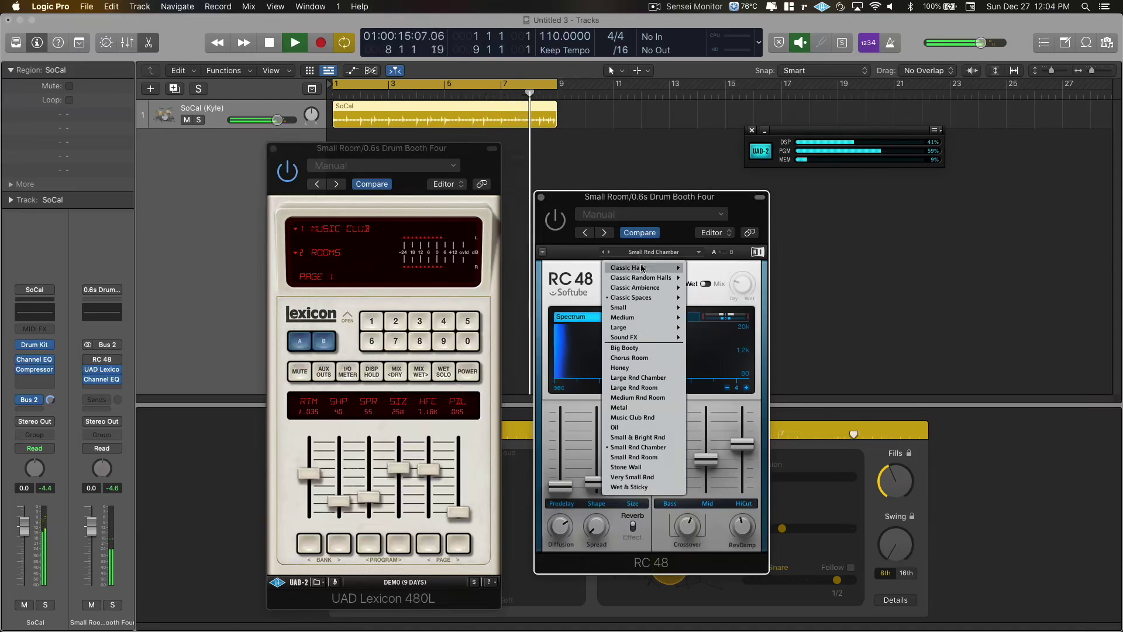
mouse_move(648, 280)
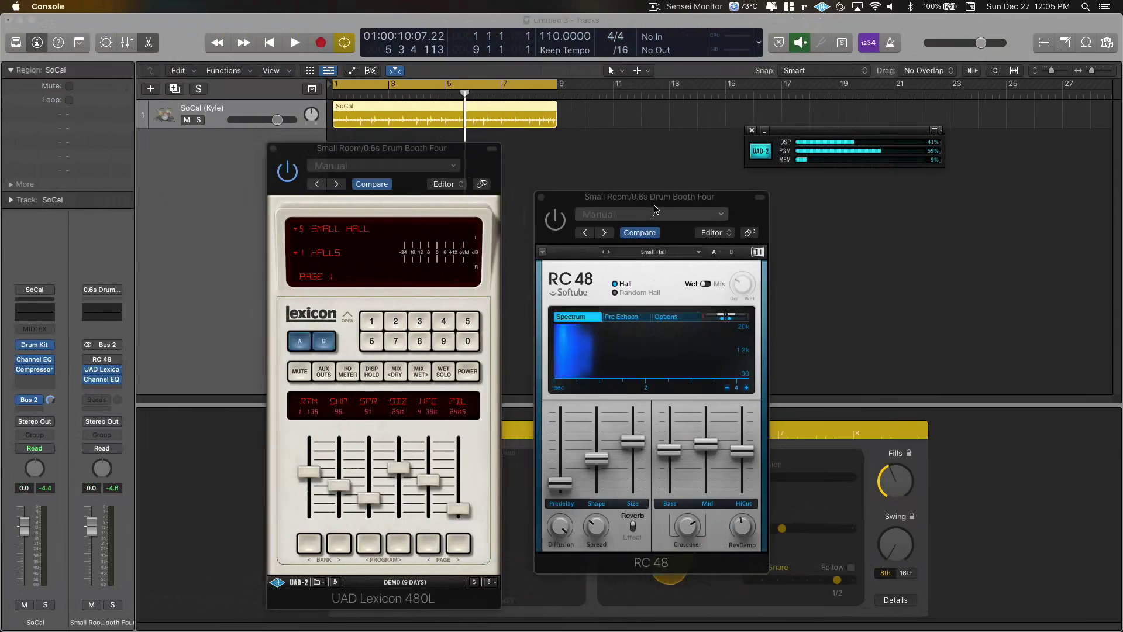
left_click_drag(656, 205, 642, 177)
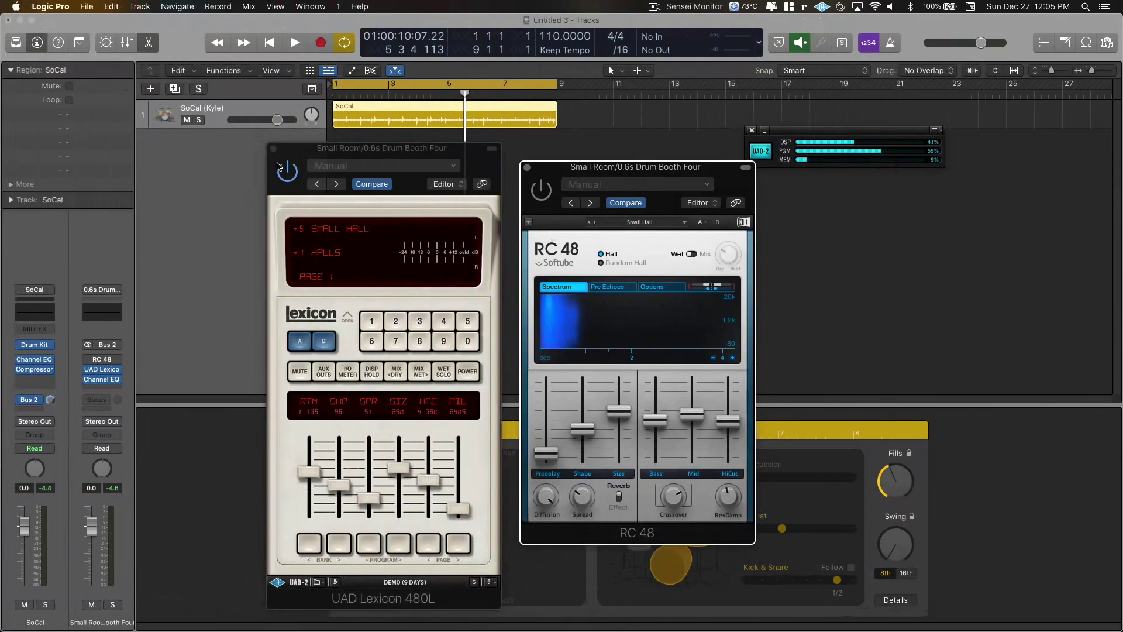
key("super+Tab")
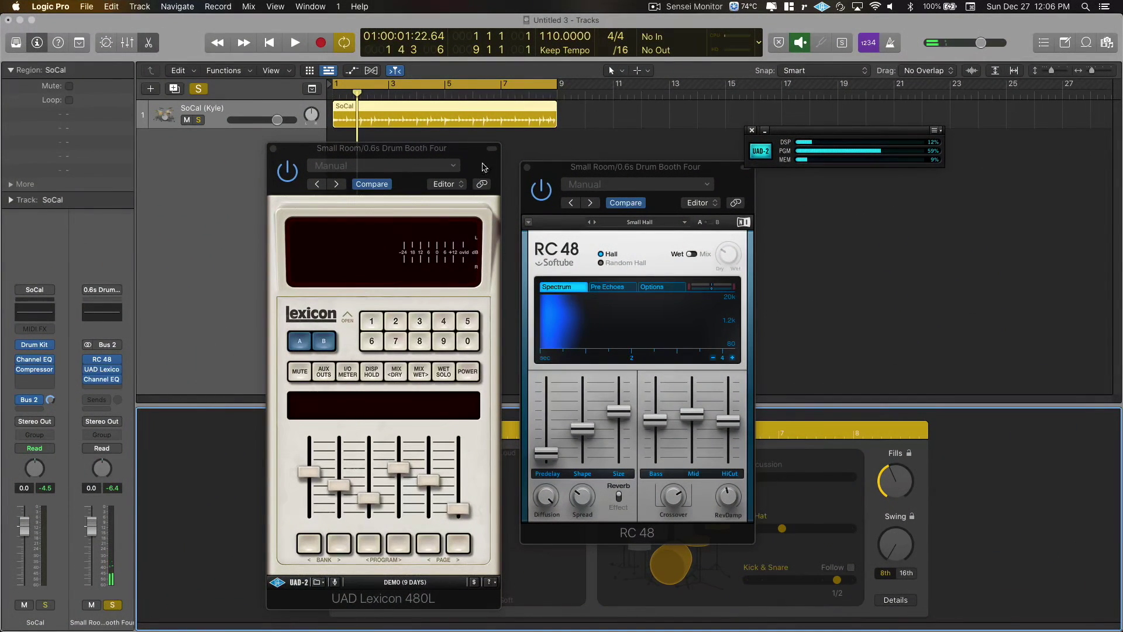
Audition the soloed drum reverb channel to compare the reverbs, resetting its peak level between passes, and stop playback.
left_click_drag(483, 167, 473, 131)
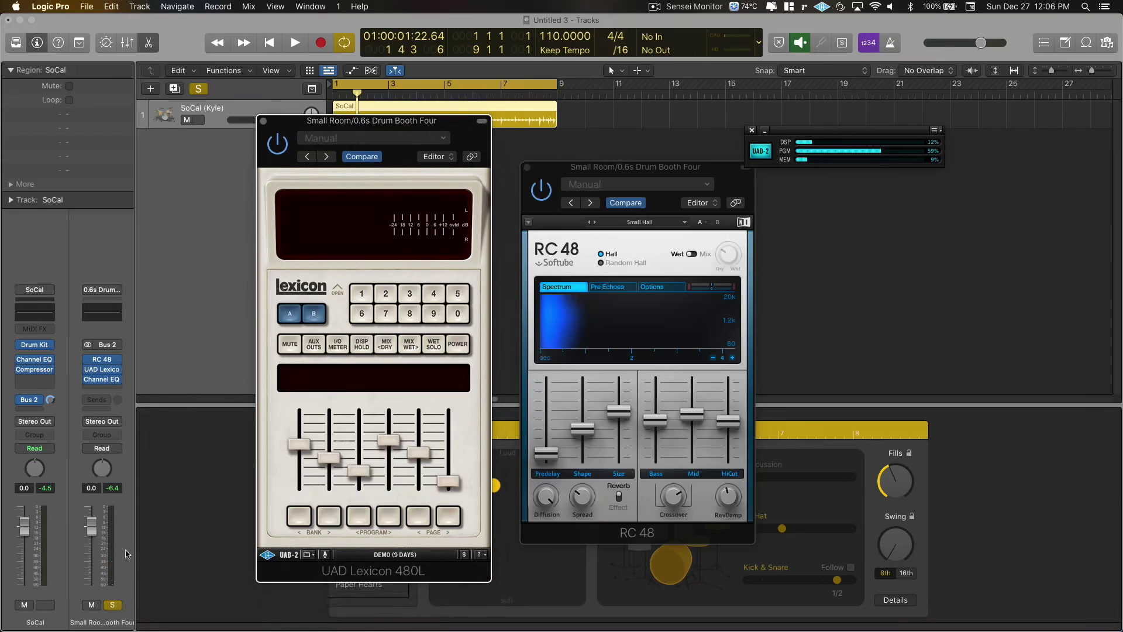
left_click(297, 43)
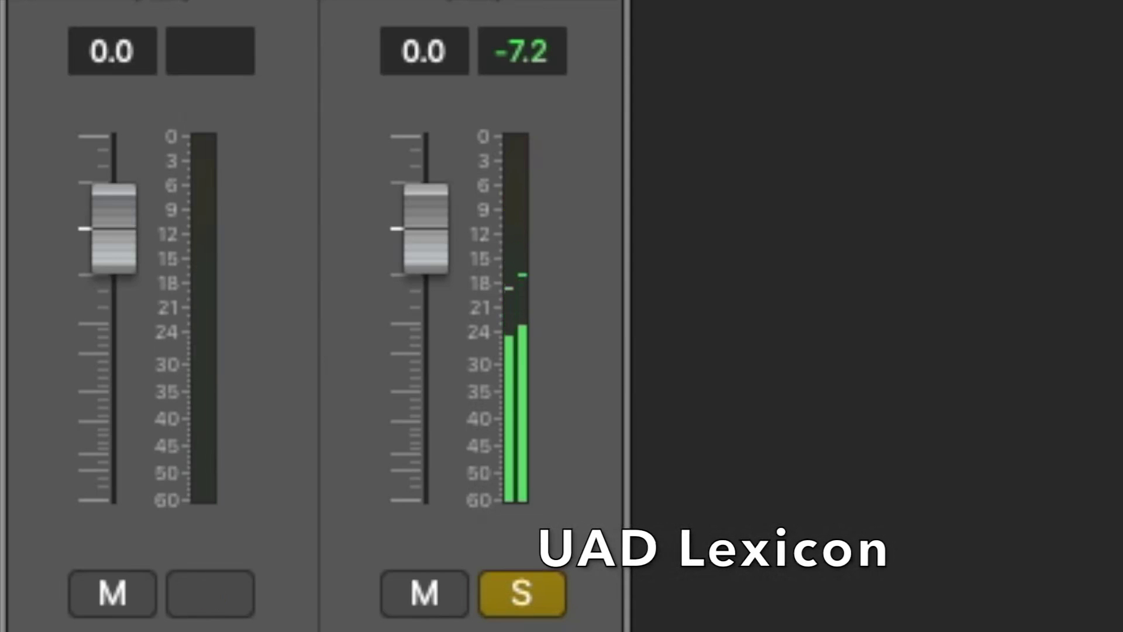
left_click(518, 53)
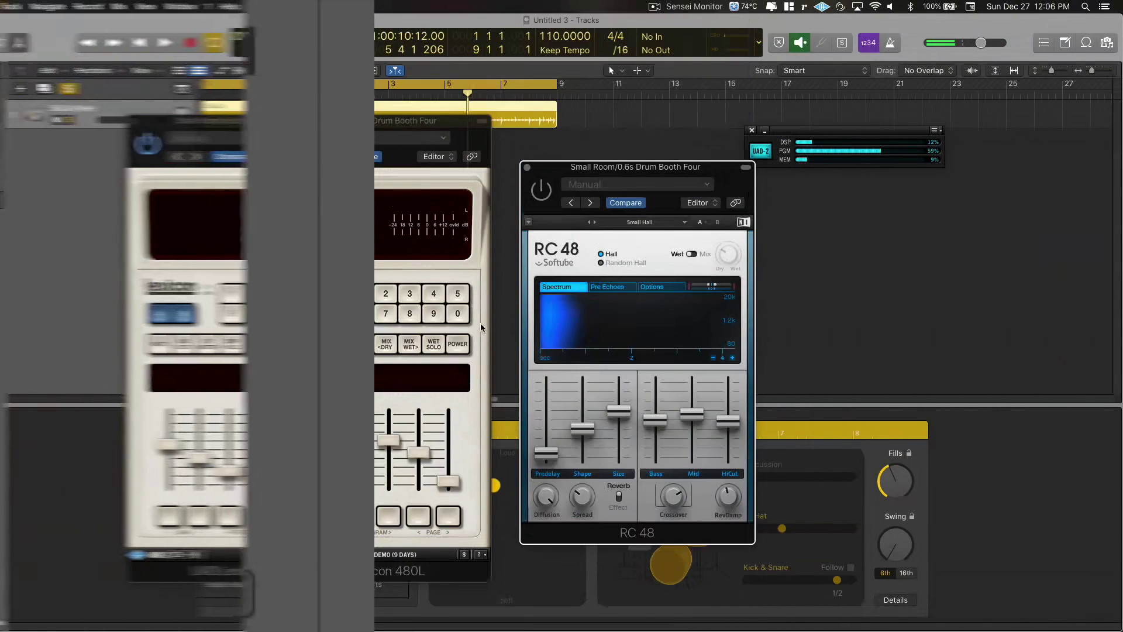
left_click(293, 43)
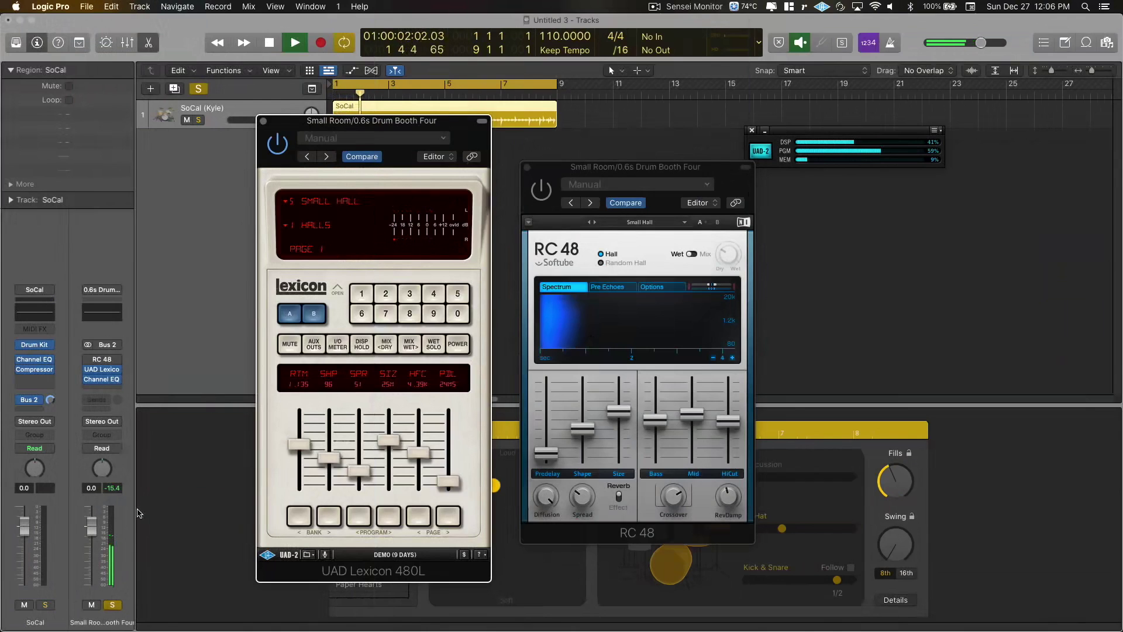
key("s")
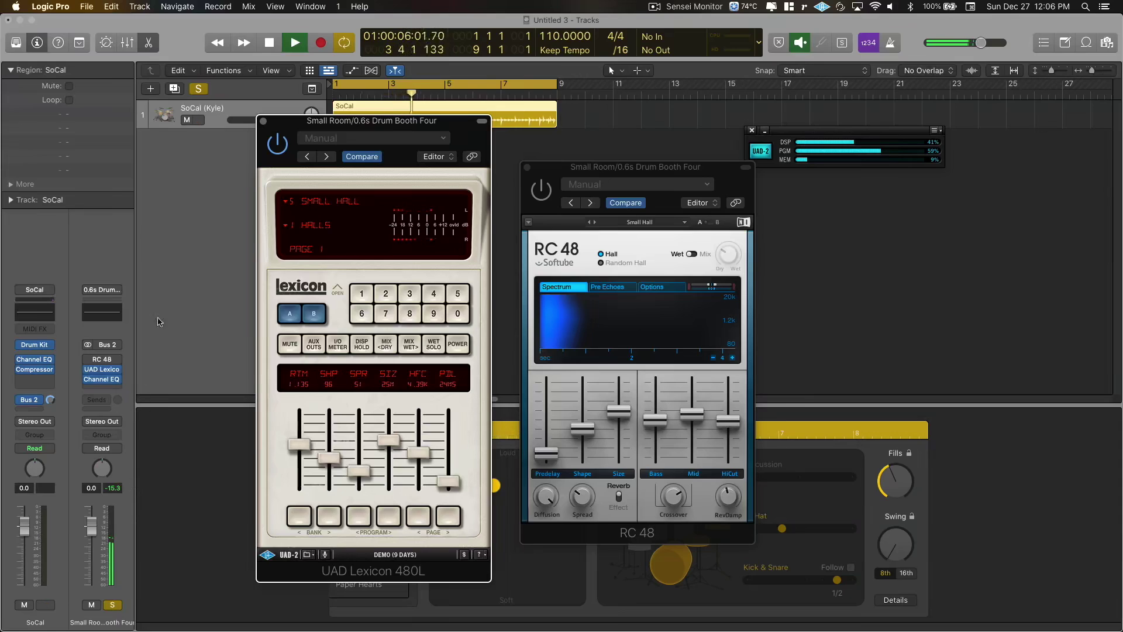
left_click(269, 45)
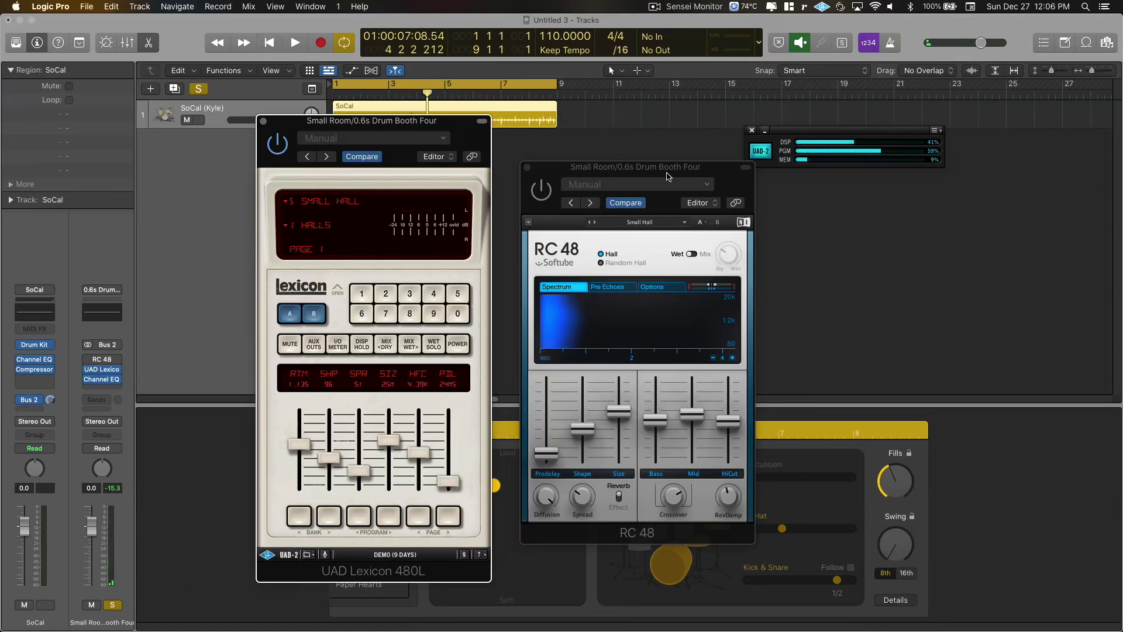
Line up the RC 48 and Lexicon 480L windows next to each other.
left_click_drag(666, 177, 653, 161)
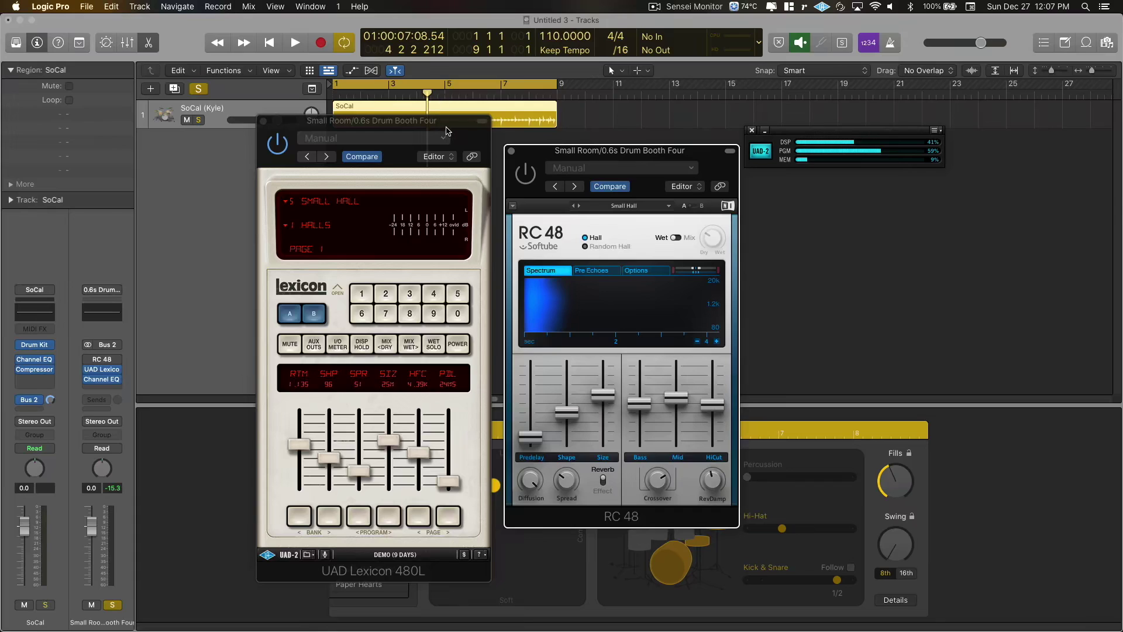
key("s")
left_click_drag(445, 125, 427, 161)
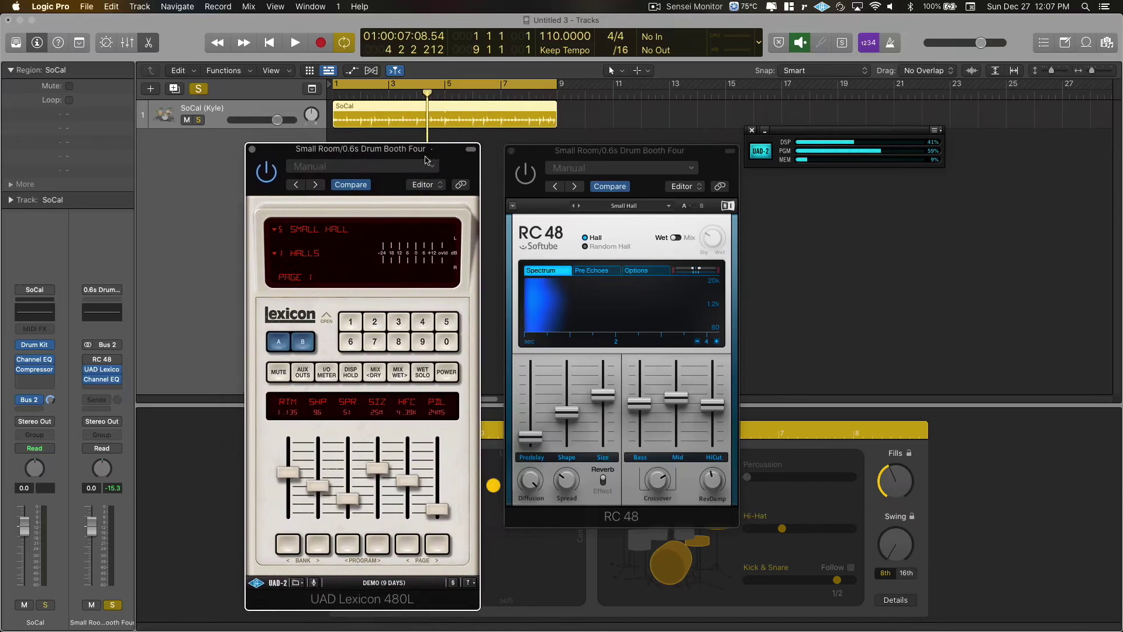
Examine the RC 48's Classic Halls presets and the Lexicon 480L's parameter pages, including the pre-echo delays, and close the preset list.
left_click(627, 206)
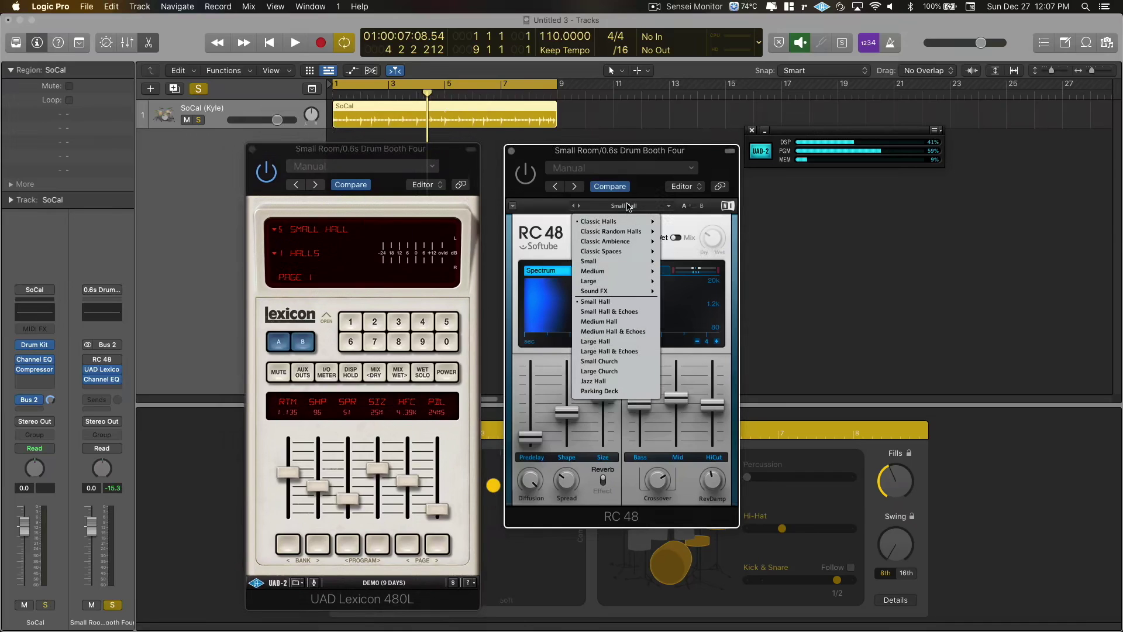
mouse_move(615, 290)
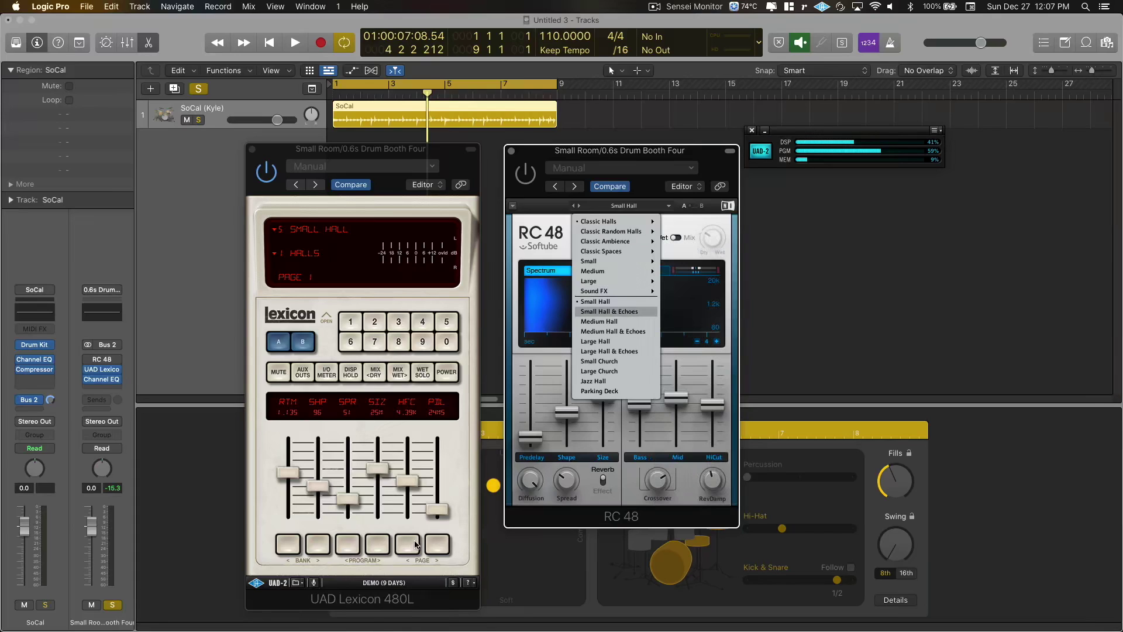
left_click(443, 547)
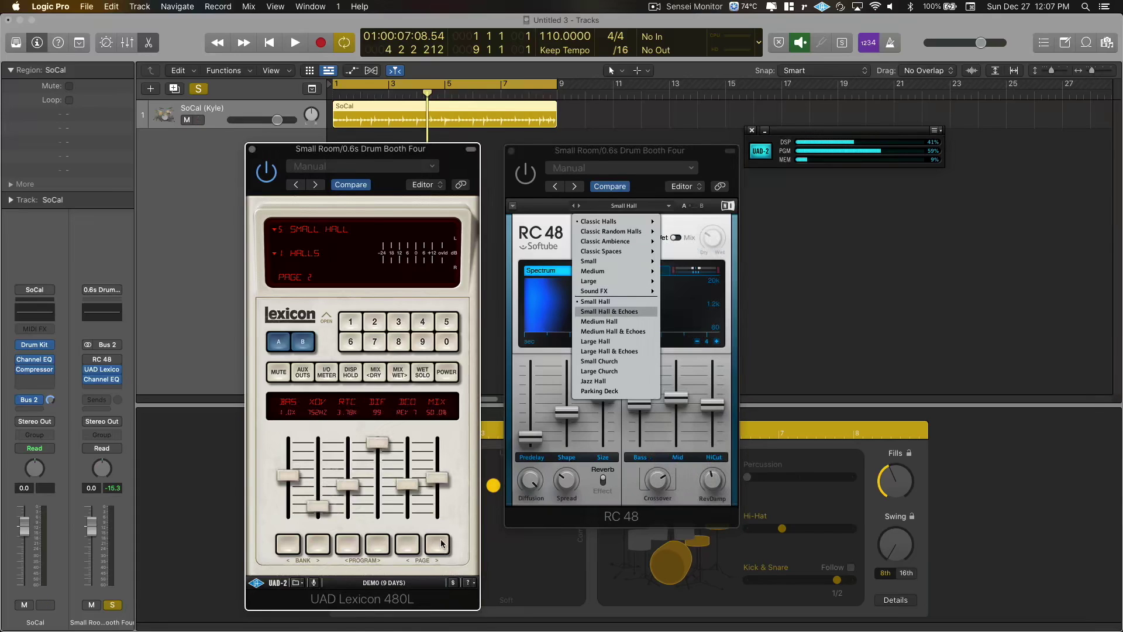
left_click(443, 544)
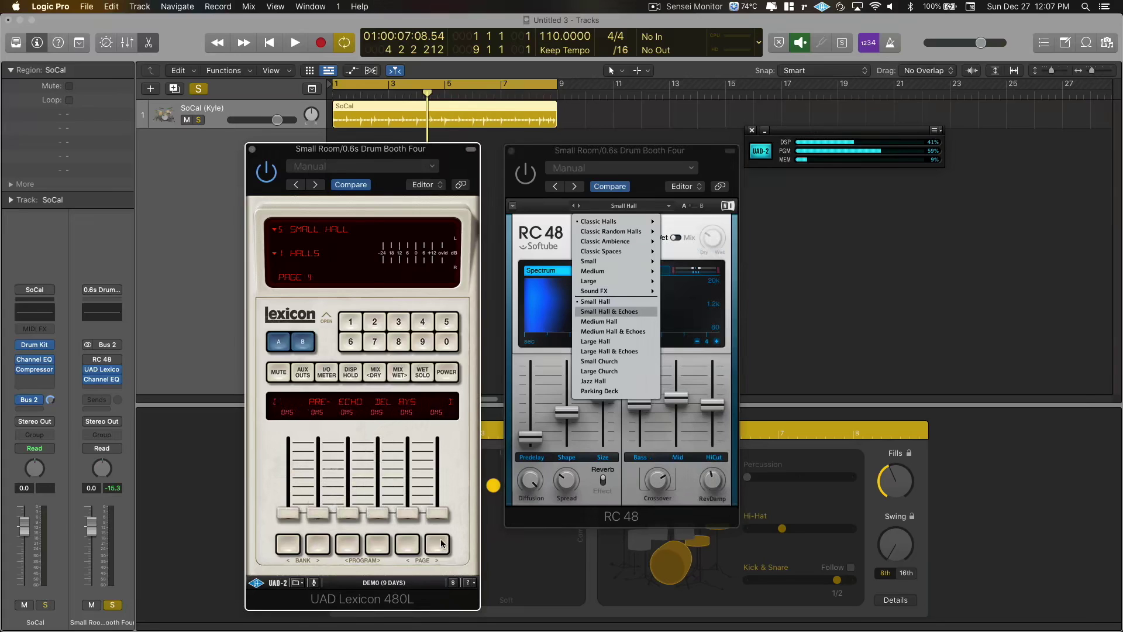
left_click(424, 543)
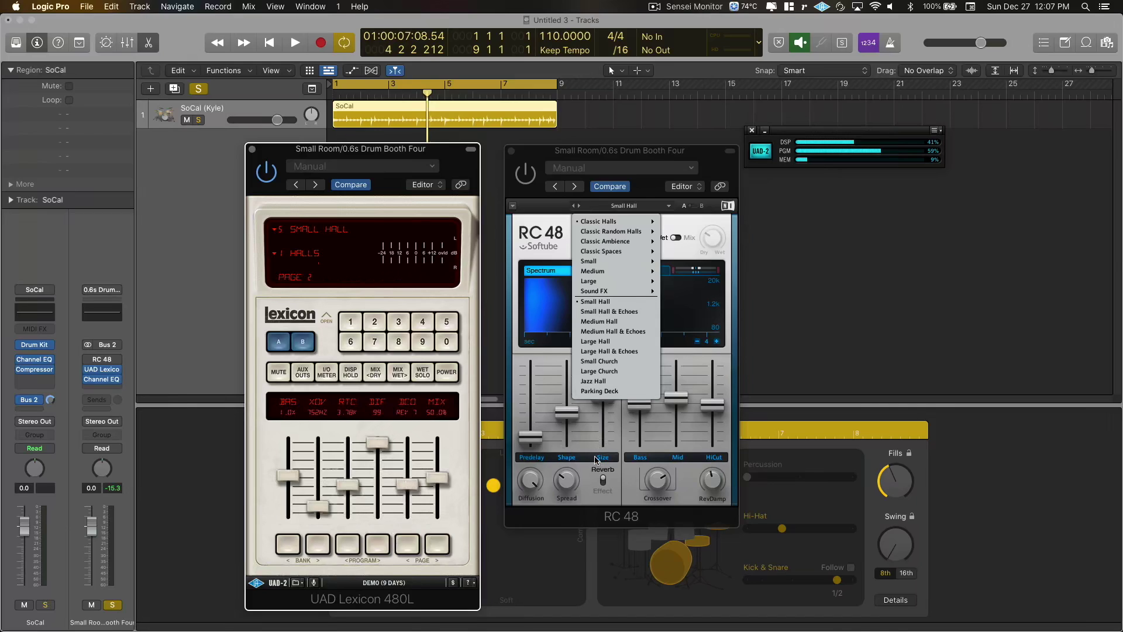
left_click(508, 397)
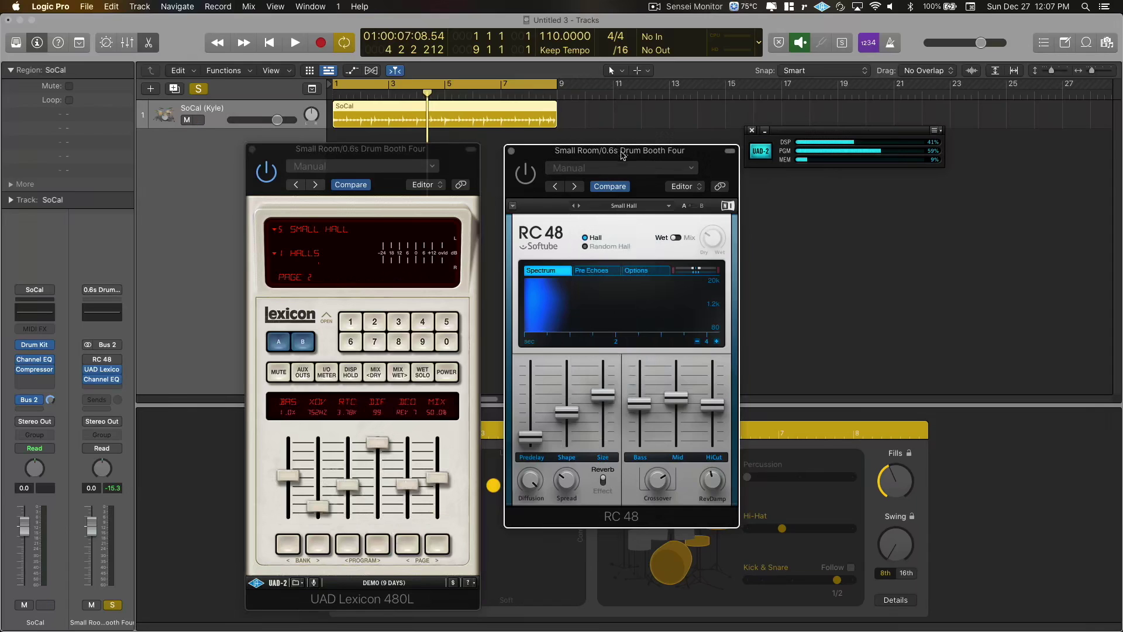
Switch off the Lexicon 480L with its own POWER control and rearrange both reverb windows.
left_click_drag(624, 153, 630, 189)
mouse_move(466, 148)
left_mouse_down()
mouse_move(468, 126)
mouse_move(452, 149)
left_mouse_up()
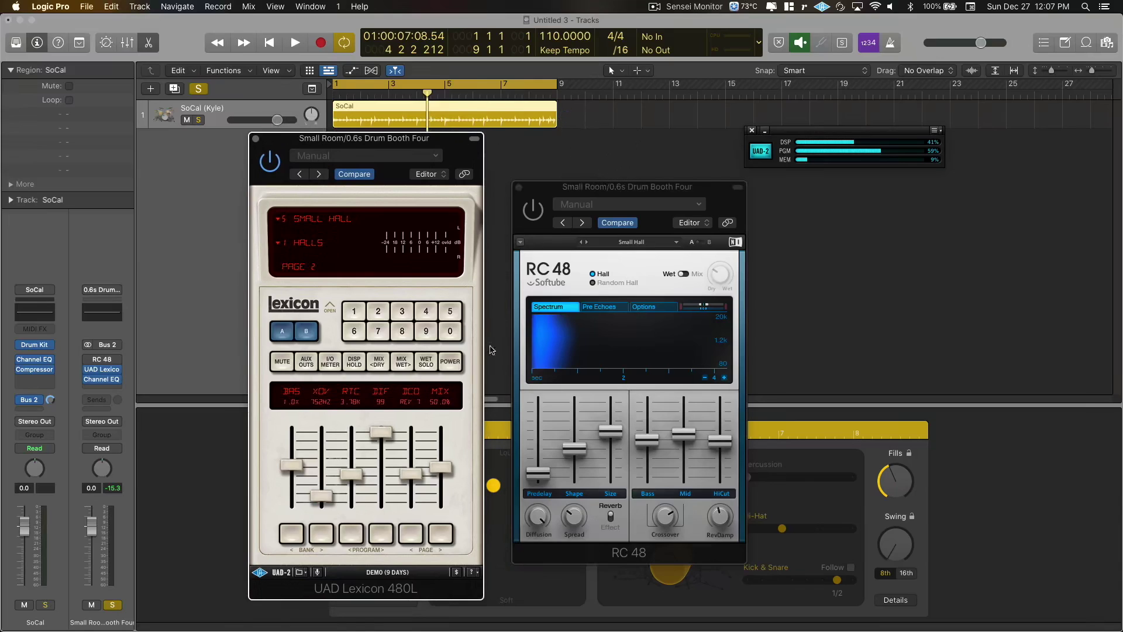
left_click(450, 361)
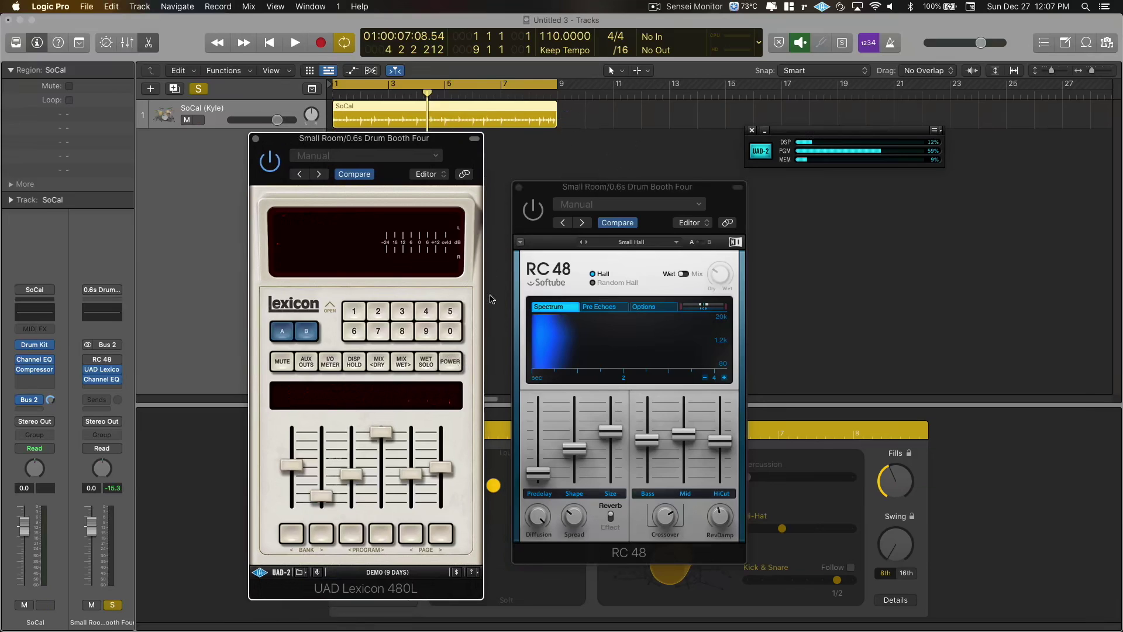
left_click_drag(458, 158, 484, 157)
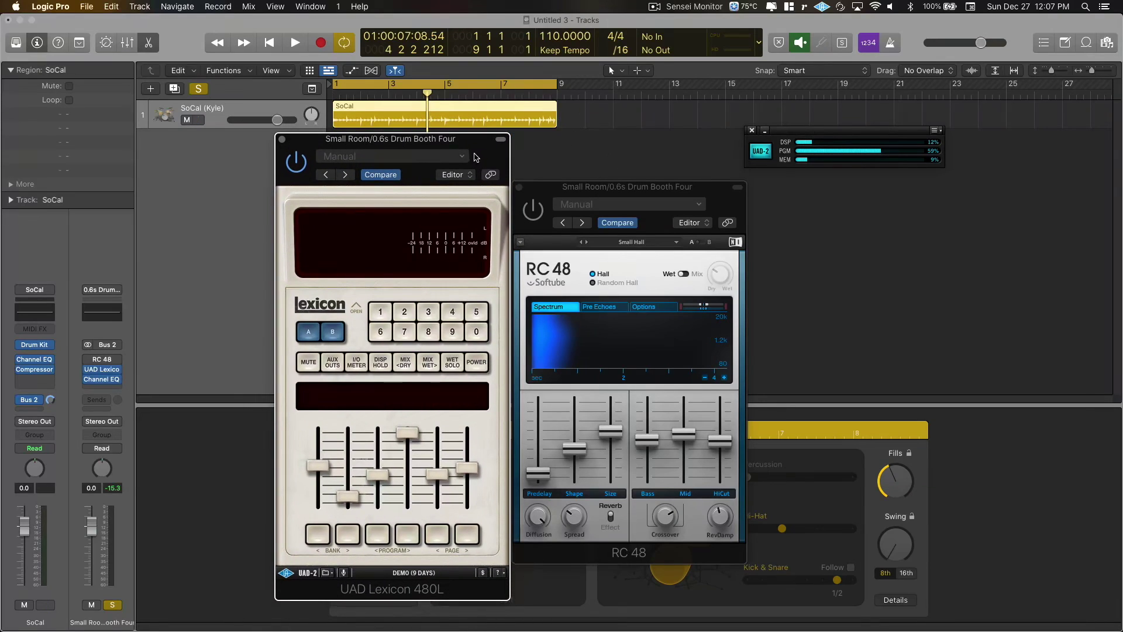
Replace the Lexicon 480L on the drum reverb channel with the UAD Lexicon 224.
left_click(118, 373)
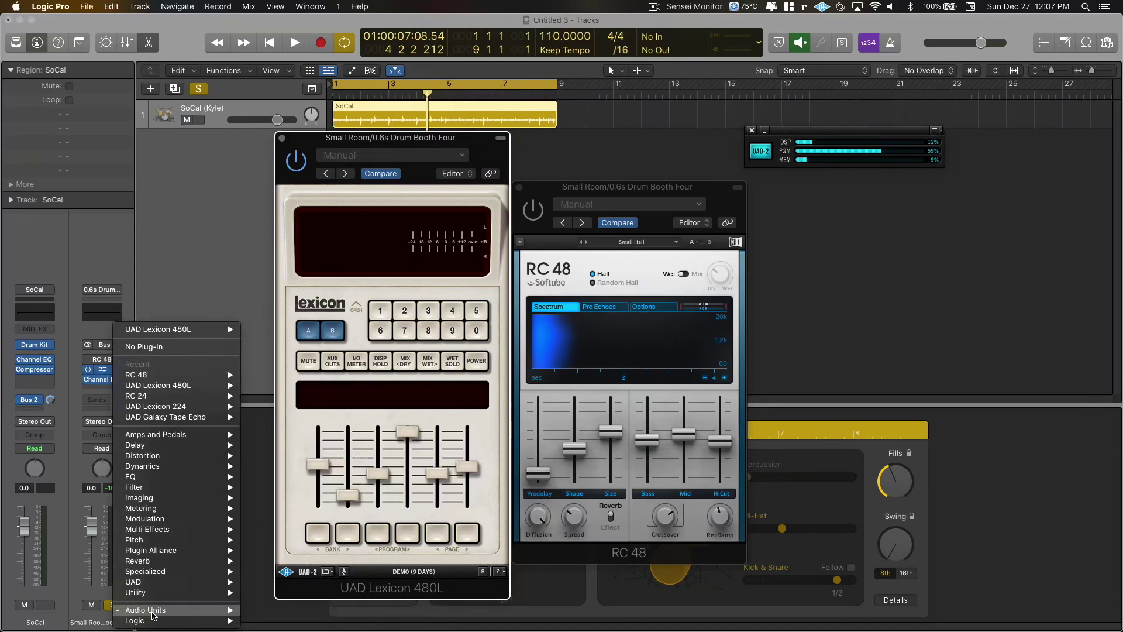
mouse_move(207, 609)
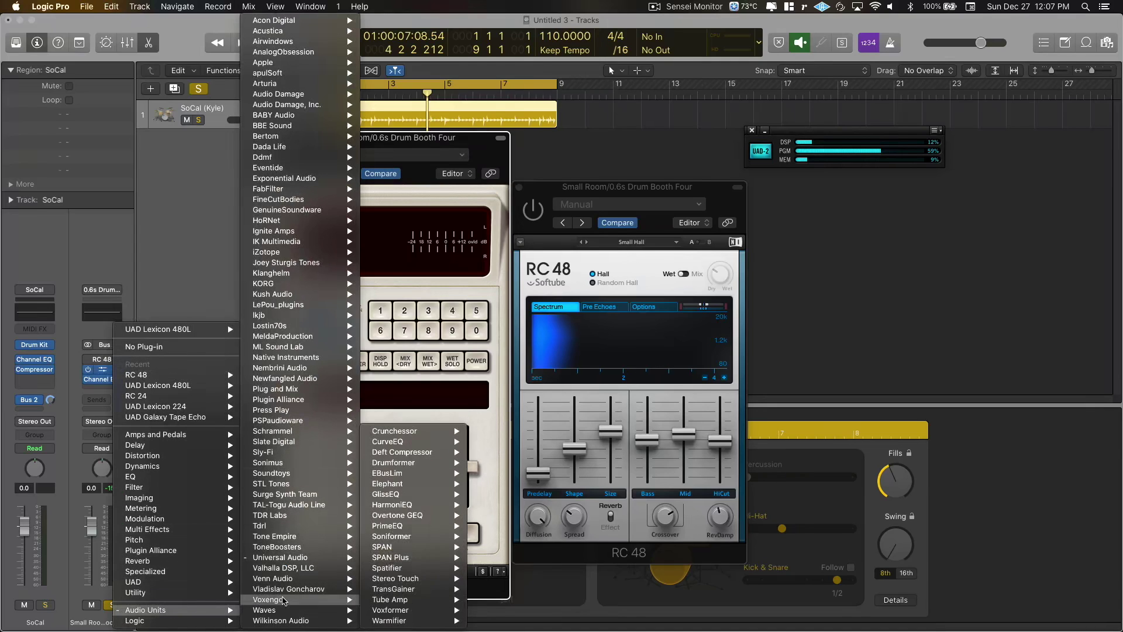
mouse_move(295, 556)
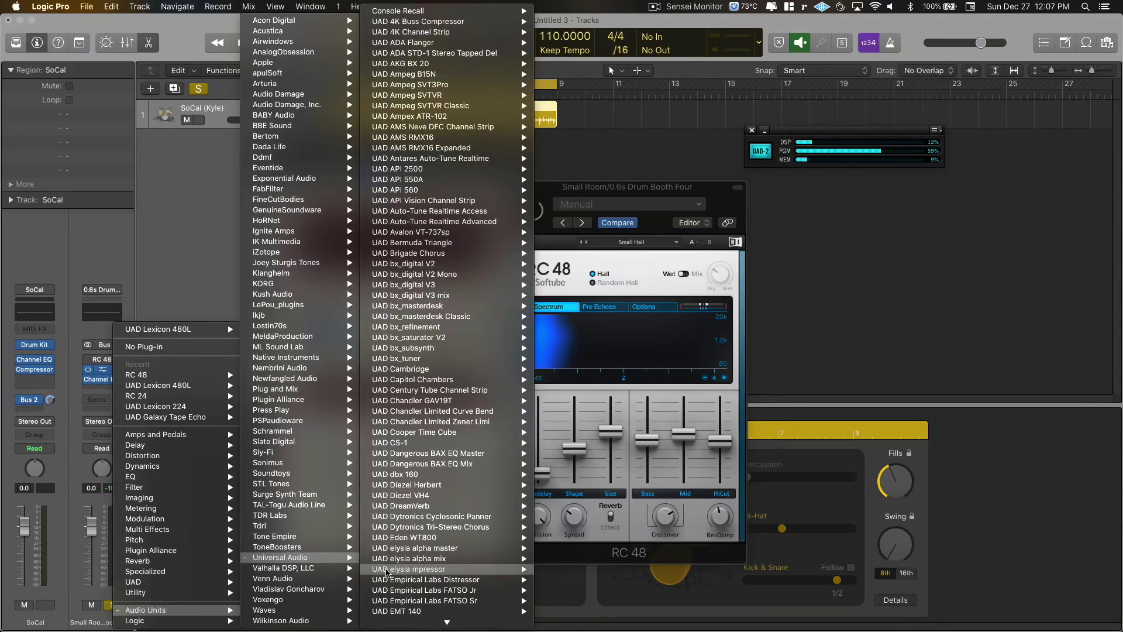
scroll(391, 571, "down", 5)
scroll(392, 571, "down", 4)
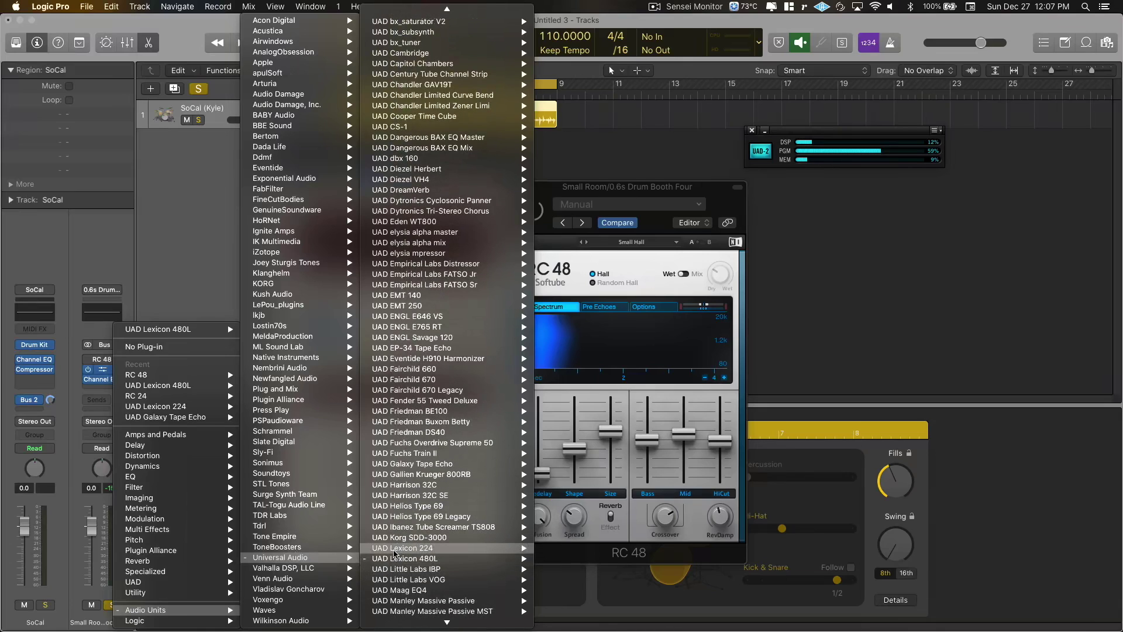
left_click(558, 548)
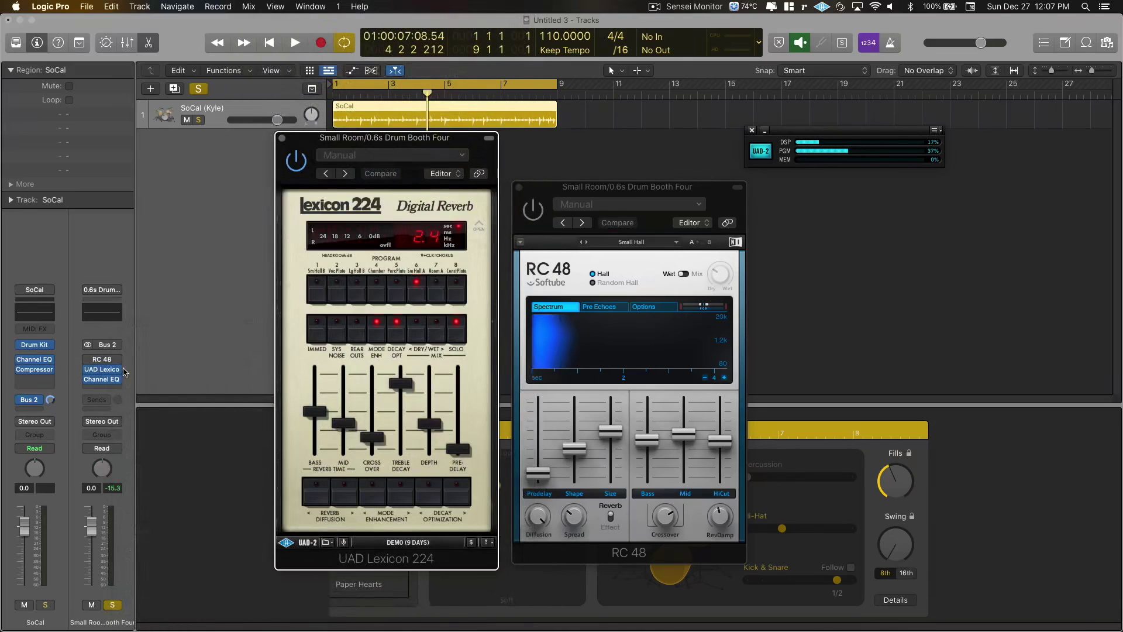
Replace the RC 48 on the drum reverb channel with the Native Instruments RC 24.
left_click(119, 363)
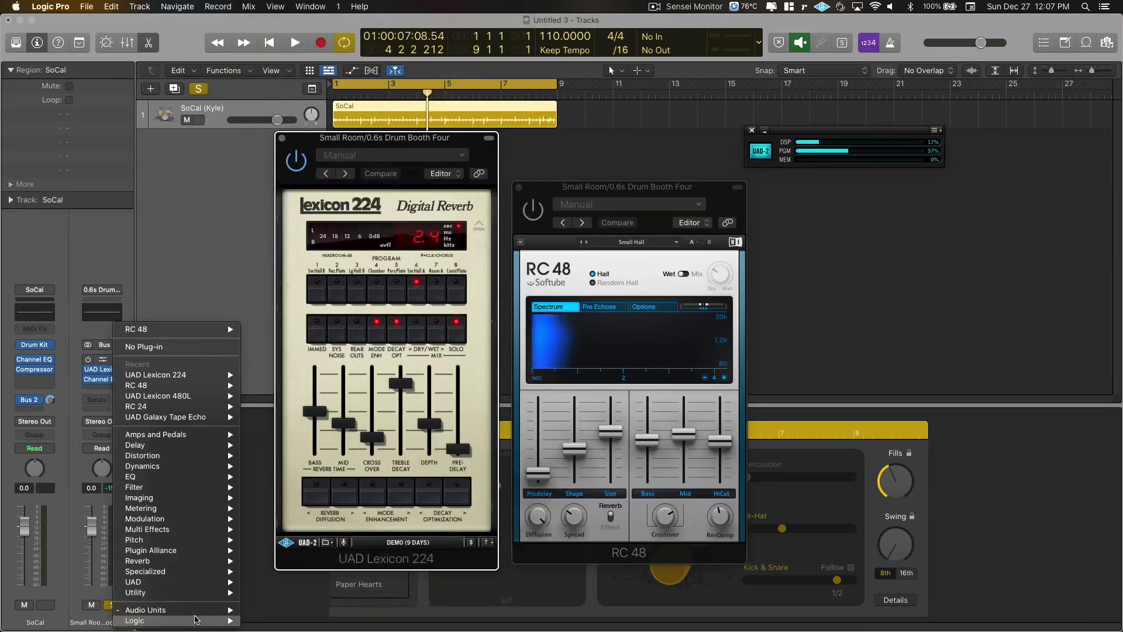
mouse_move(307, 358)
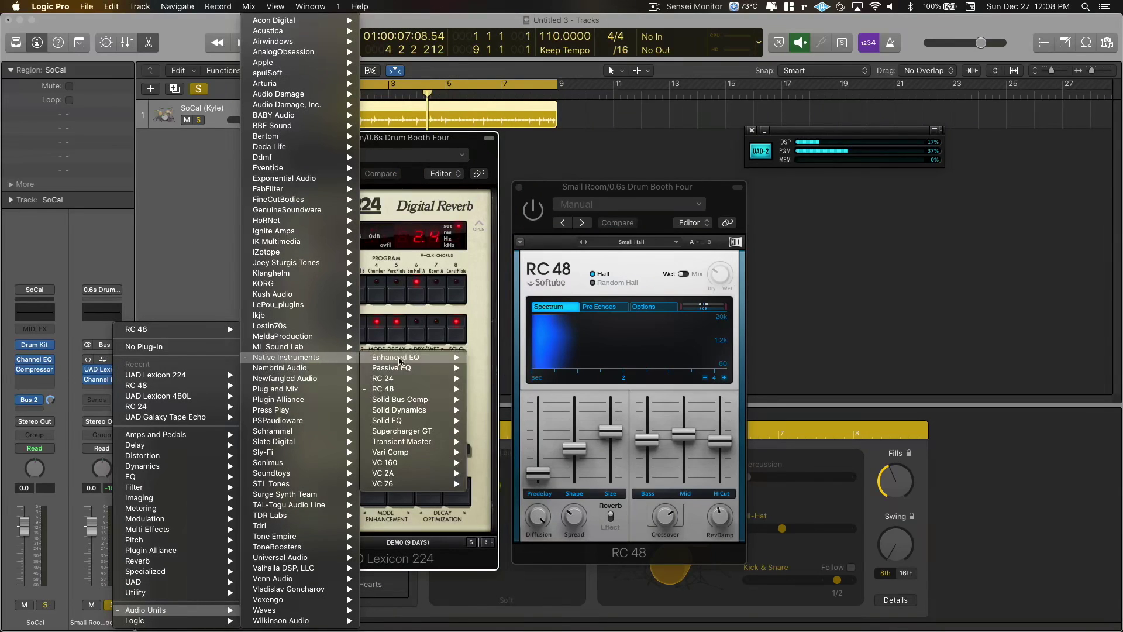
left_click(396, 379)
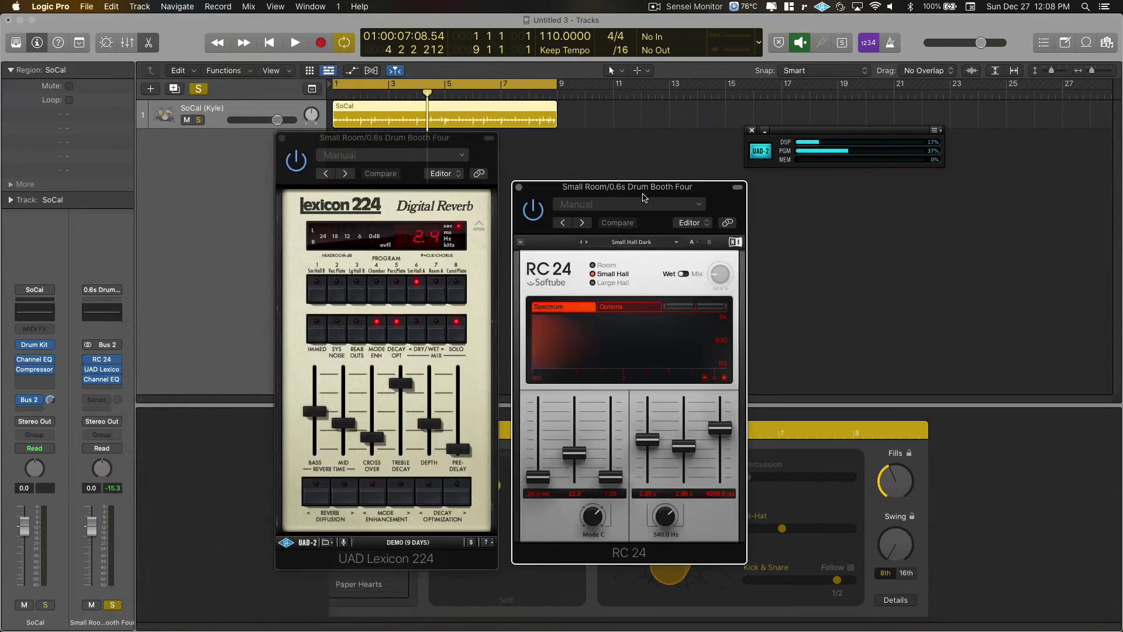
Load the RC 24's Classic Room preset, select the Lexicon 224's Room A program, and reposition the plug-in and meter windows.
left_click_drag(437, 138, 415, 147)
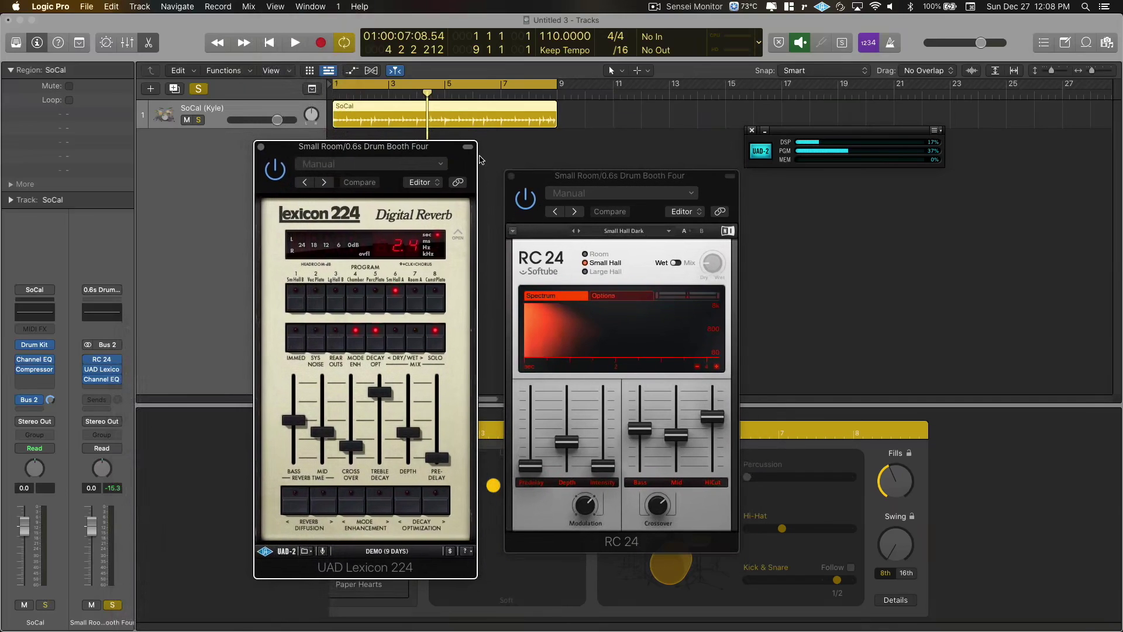
left_click(619, 231)
mouse_move(635, 247)
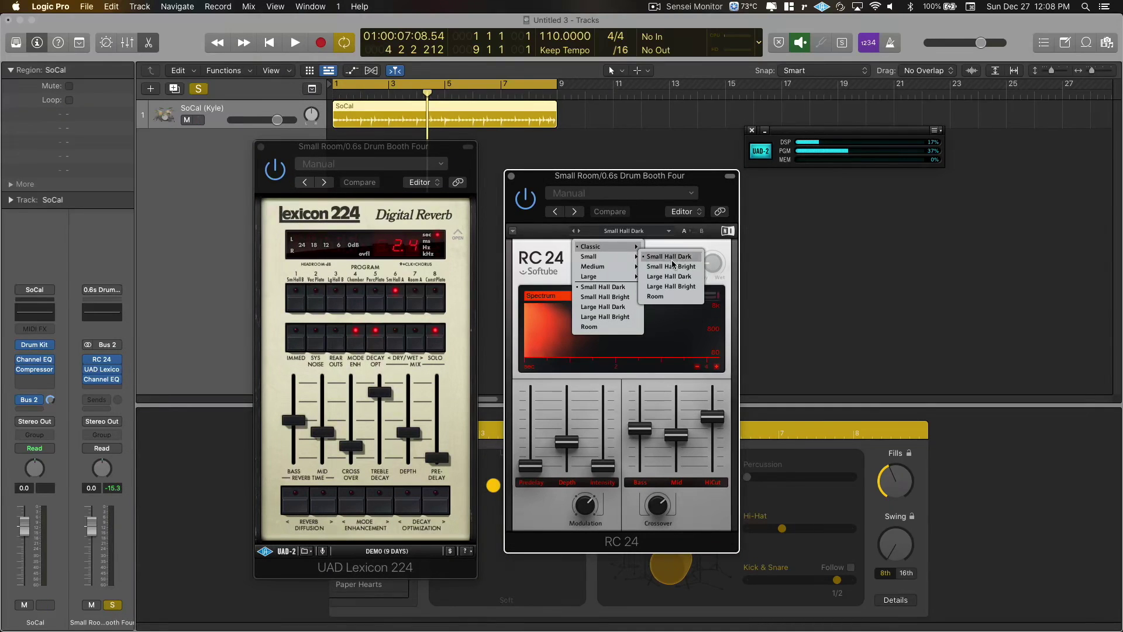
left_click(655, 296)
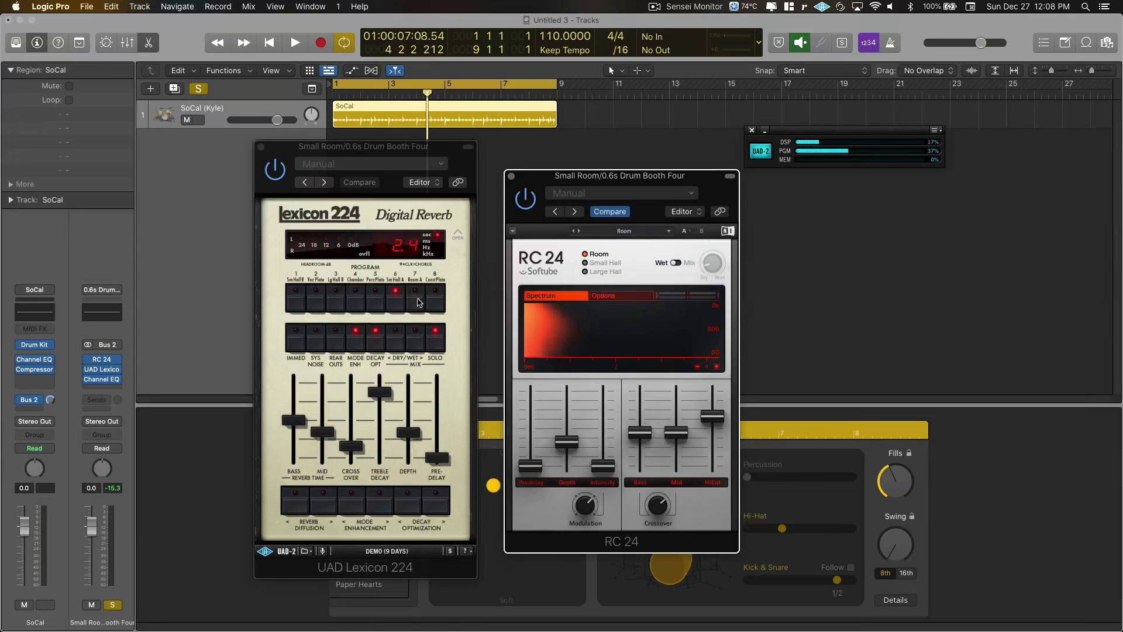
left_click(416, 300)
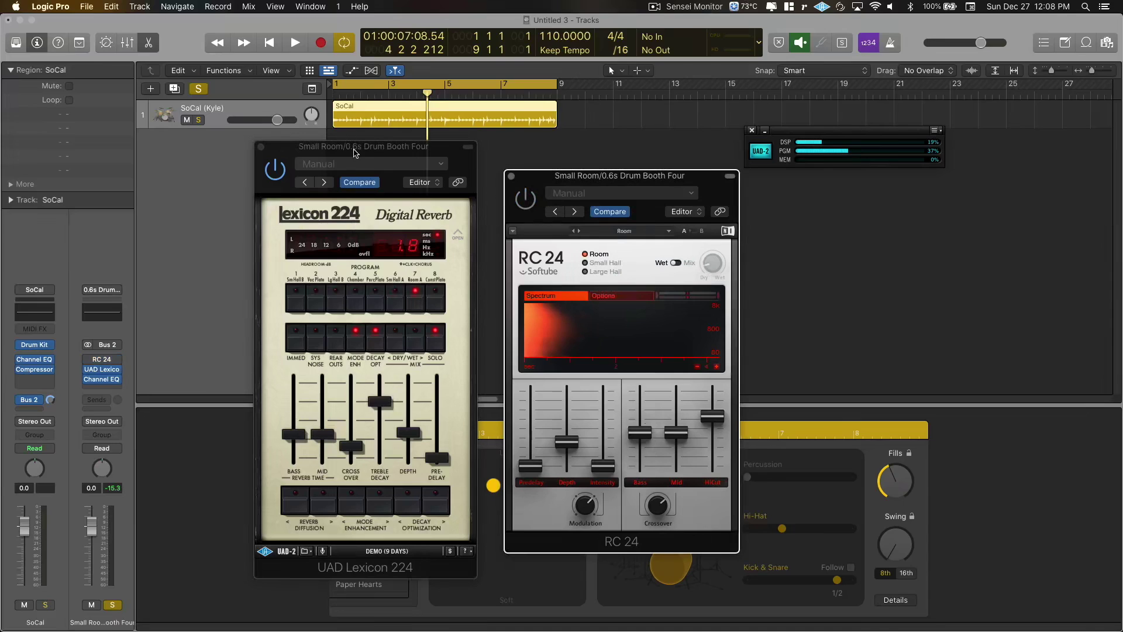
mouse_move(356, 153)
left_mouse_down()
mouse_move(341, 156)
mouse_move(364, 160)
left_mouse_up()
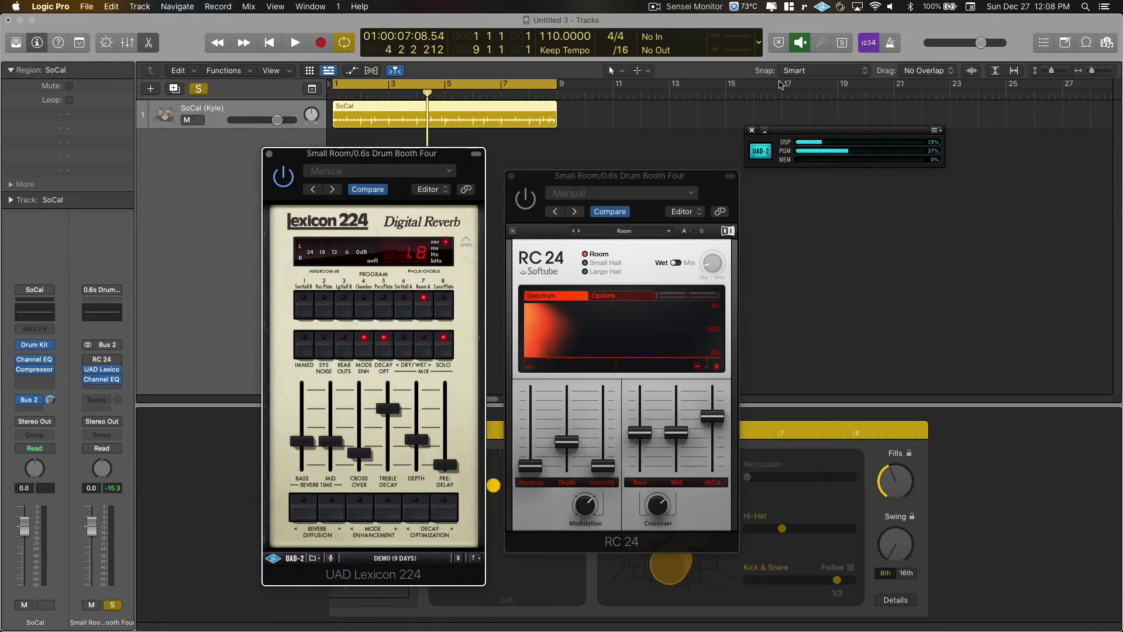
left_click_drag(830, 139, 795, 127)
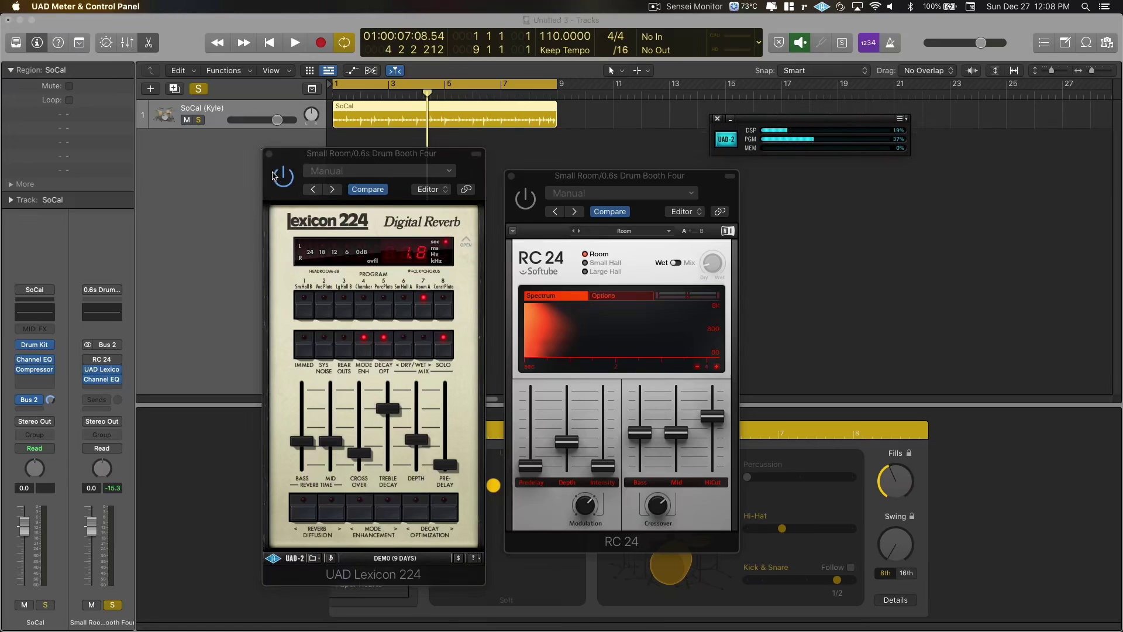
Play the drum loop with the reverb channel unsoloed, switching from the Lexicon 224 to the RC 24 to compare them in the mix.
left_click(281, 178)
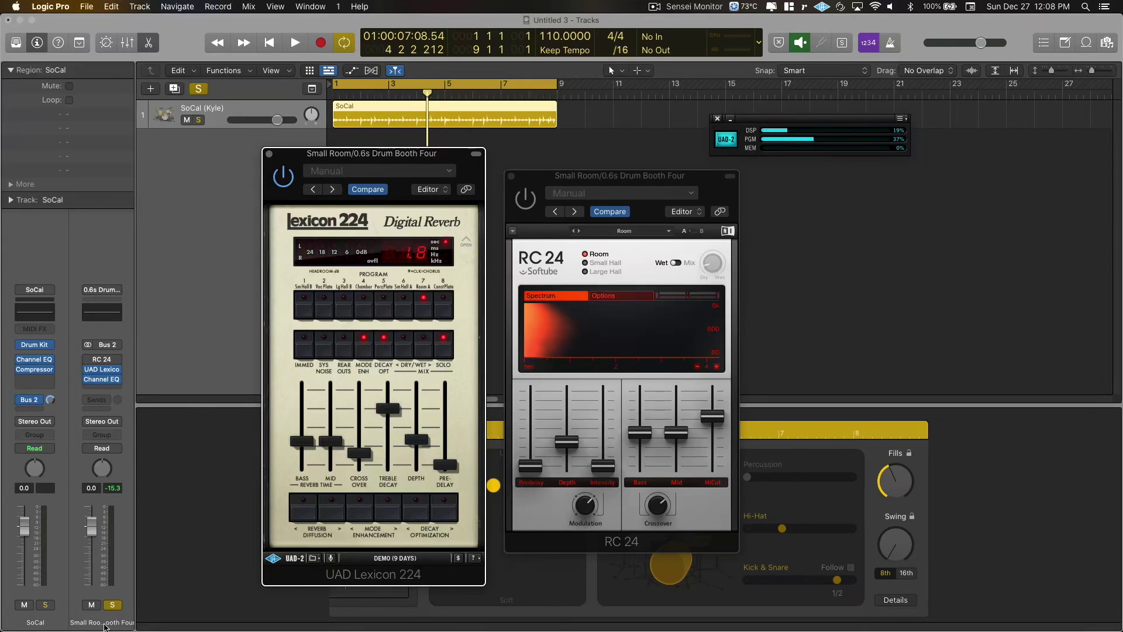
left_click(109, 605)
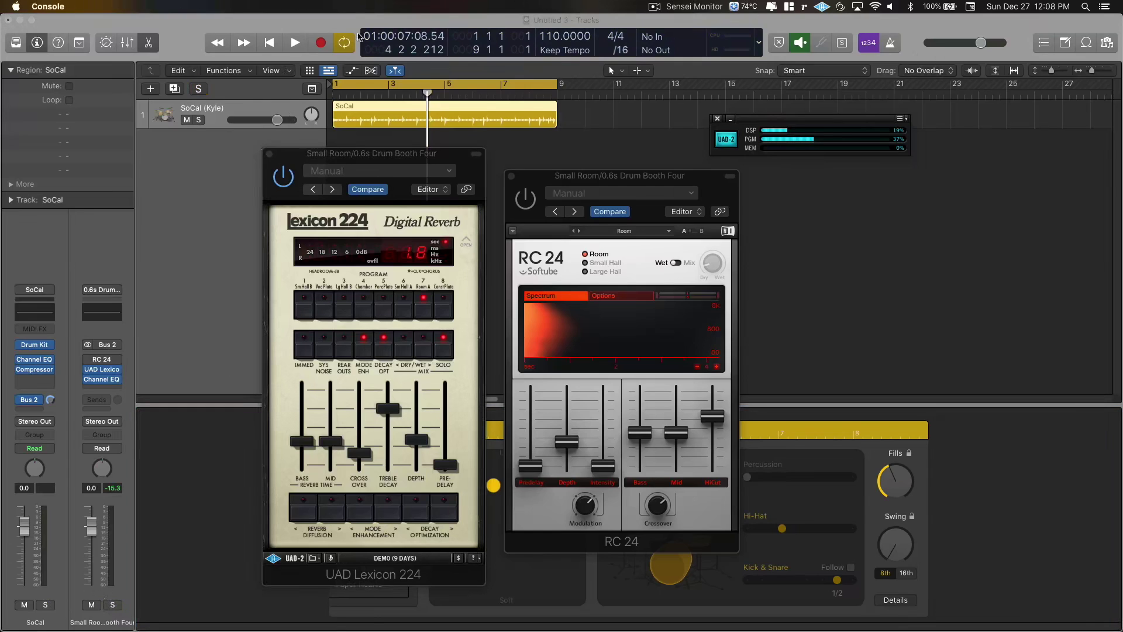
left_click(290, 44)
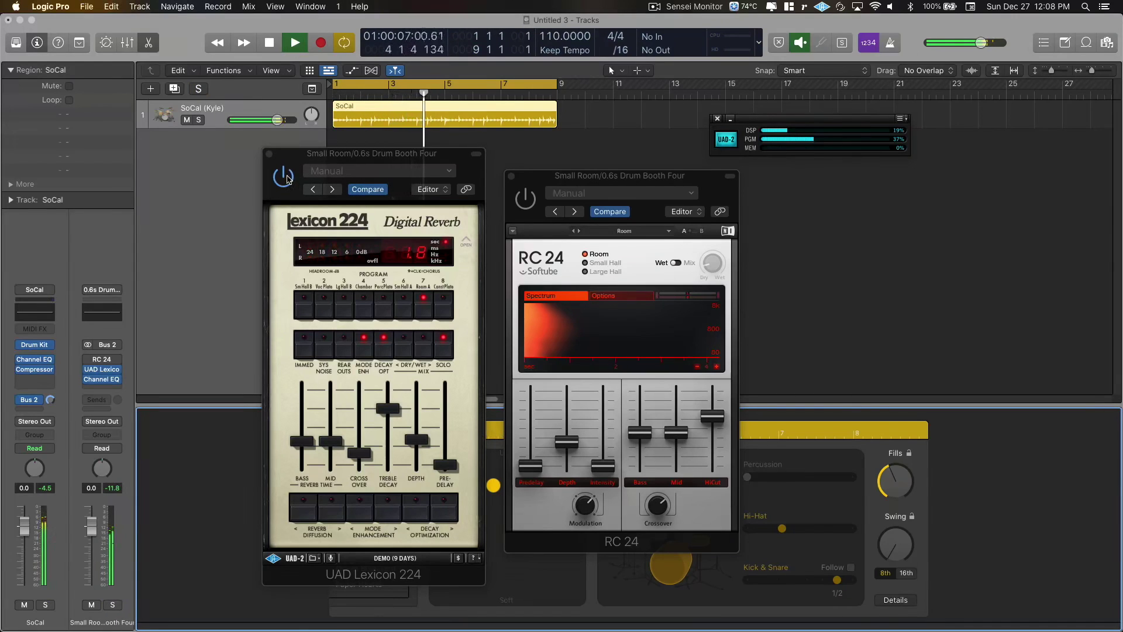
left_click(486, 206)
left_click(519, 200)
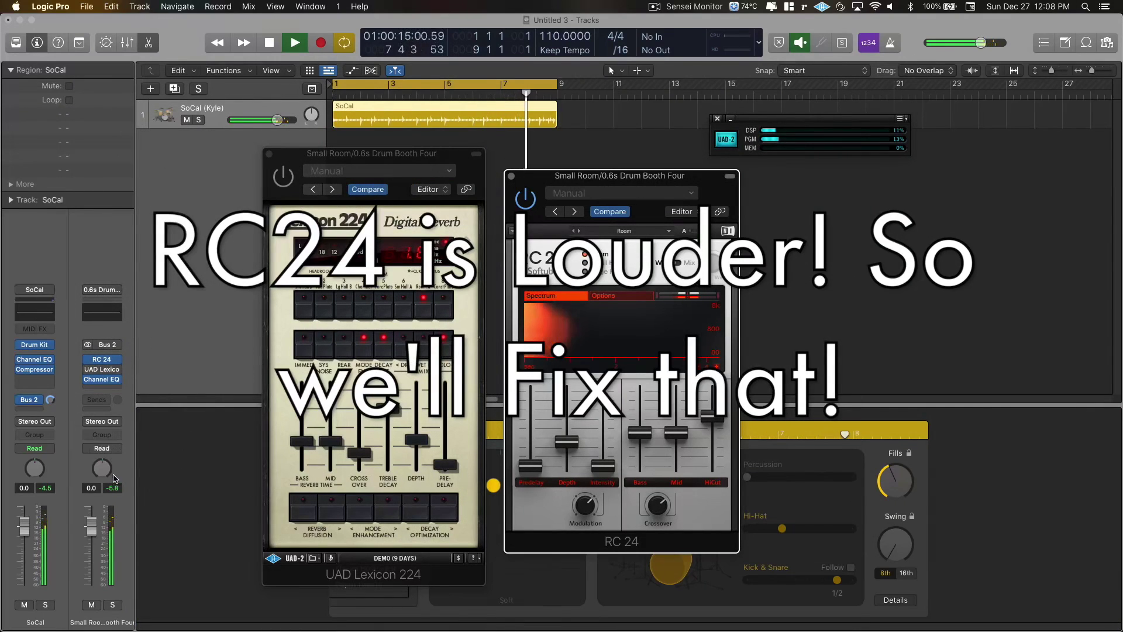
left_click(176, 462)
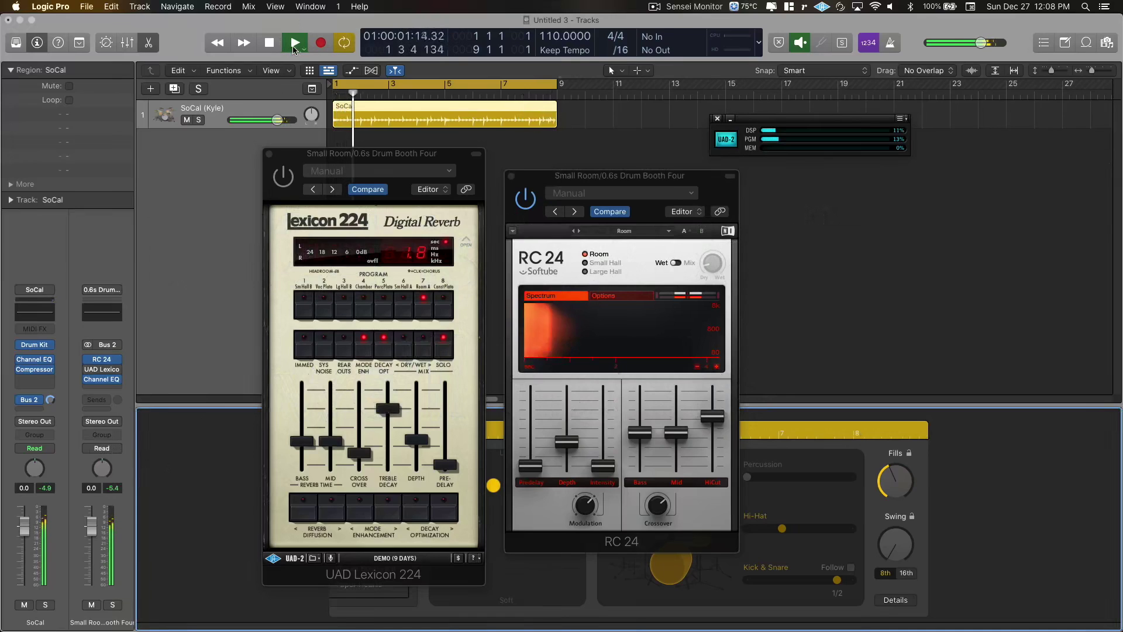
Solo the drum reverb channel and alternate between the RC 24 and Lexicon 224 to compare only their reverb sound.
left_click(113, 604)
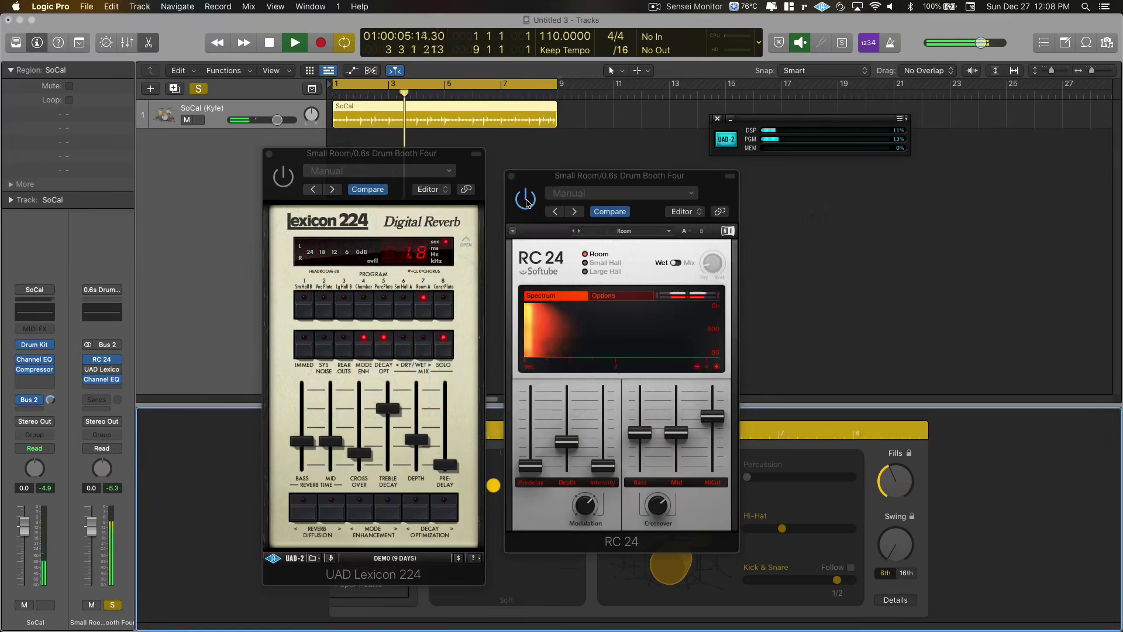
left_click(526, 201)
left_click(285, 177)
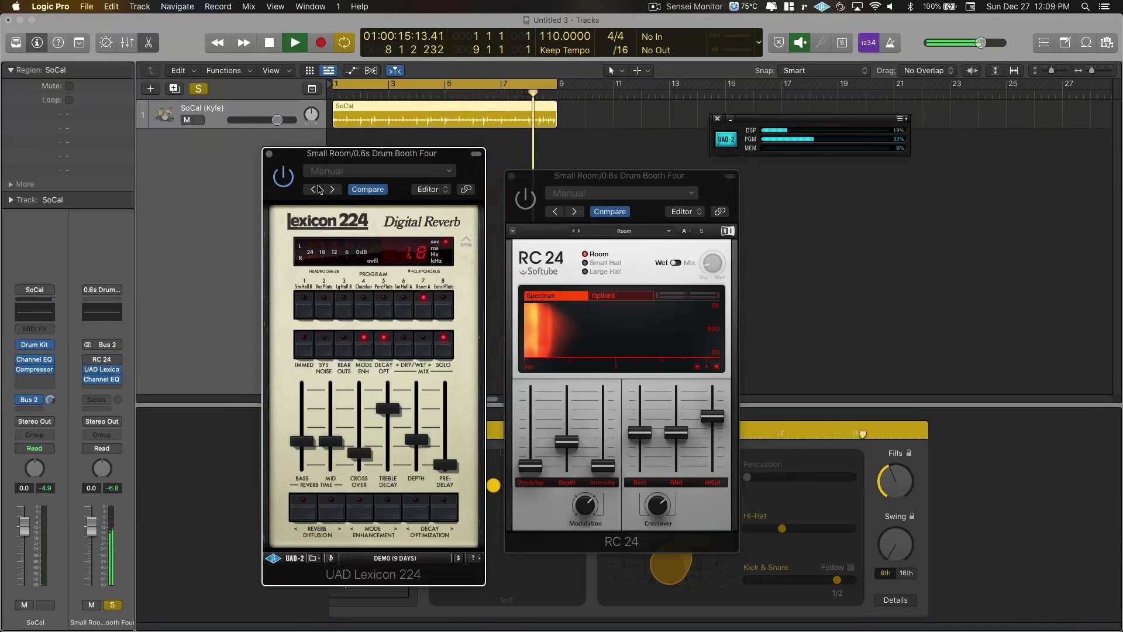
left_click(526, 199)
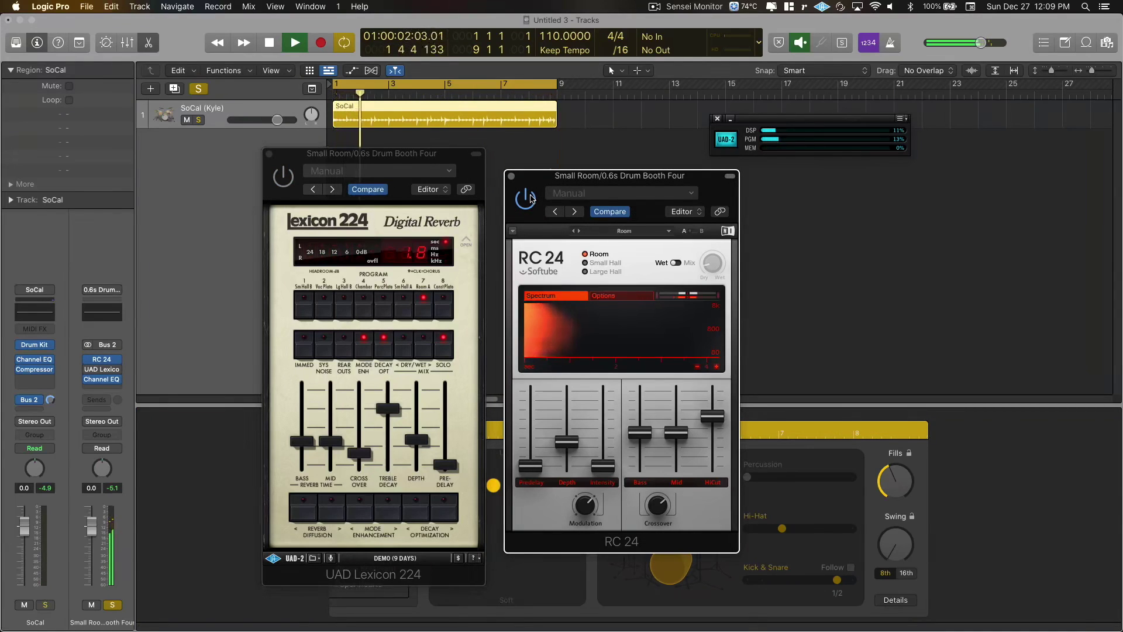
left_click(289, 183)
left_click(289, 183)
Audition the Lexicon 224 with Rear Outs on and off, leaving Rear Outs enabled.
left_click(339, 351)
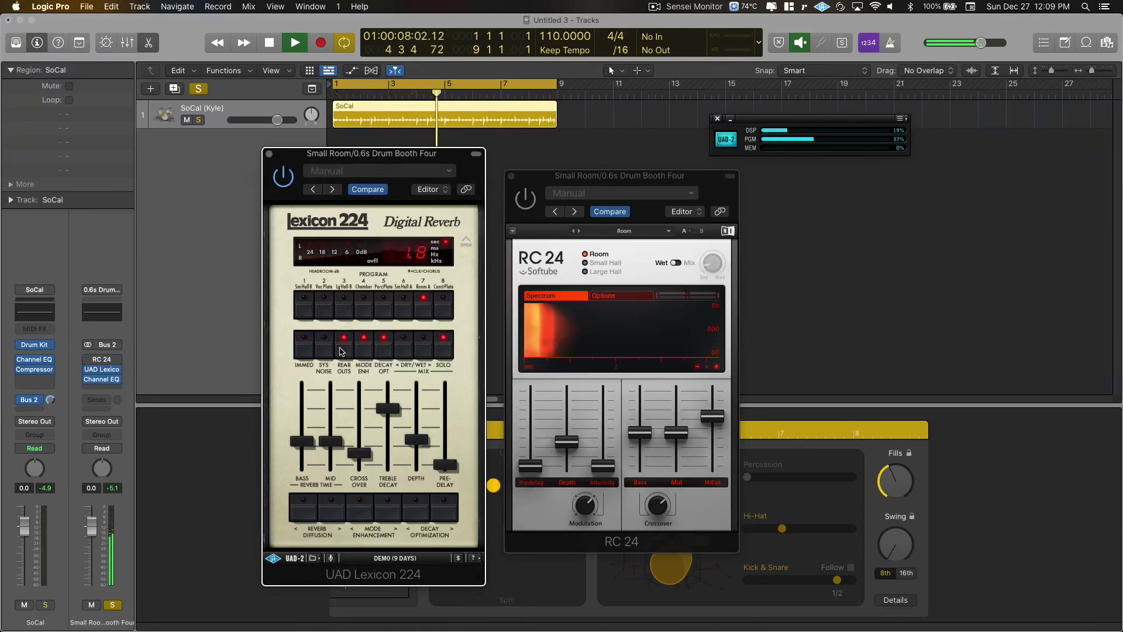
left_click(342, 351)
left_click(342, 351)
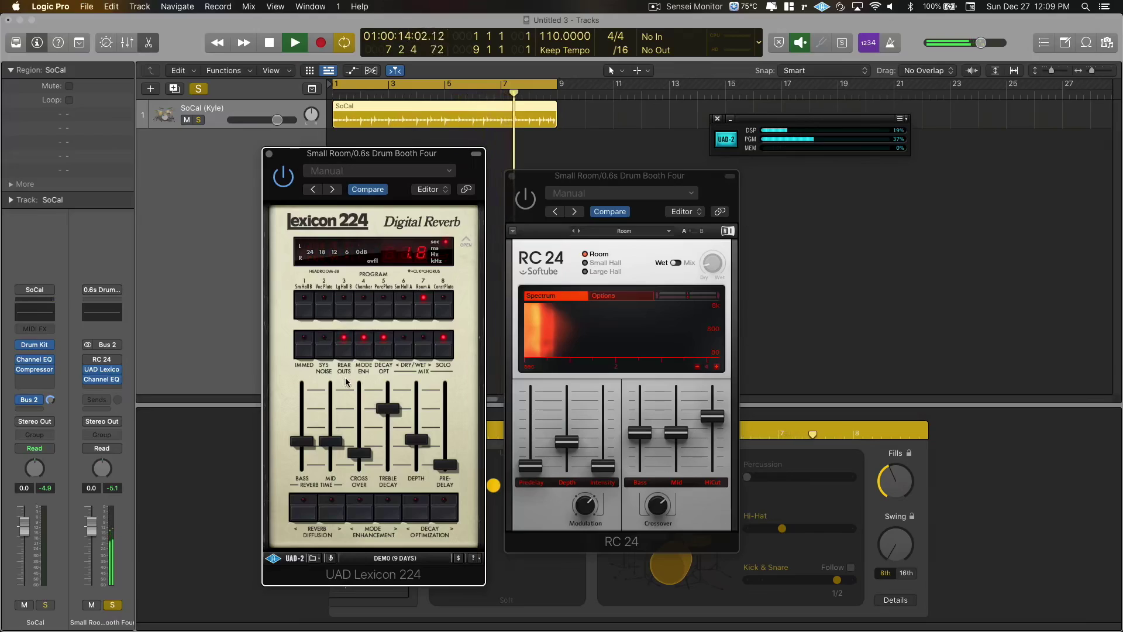
Lower the RC 24's Output Gain to level-match it with the Lexicon 224, checking both during playback, and stop the loop.
left_click(531, 218)
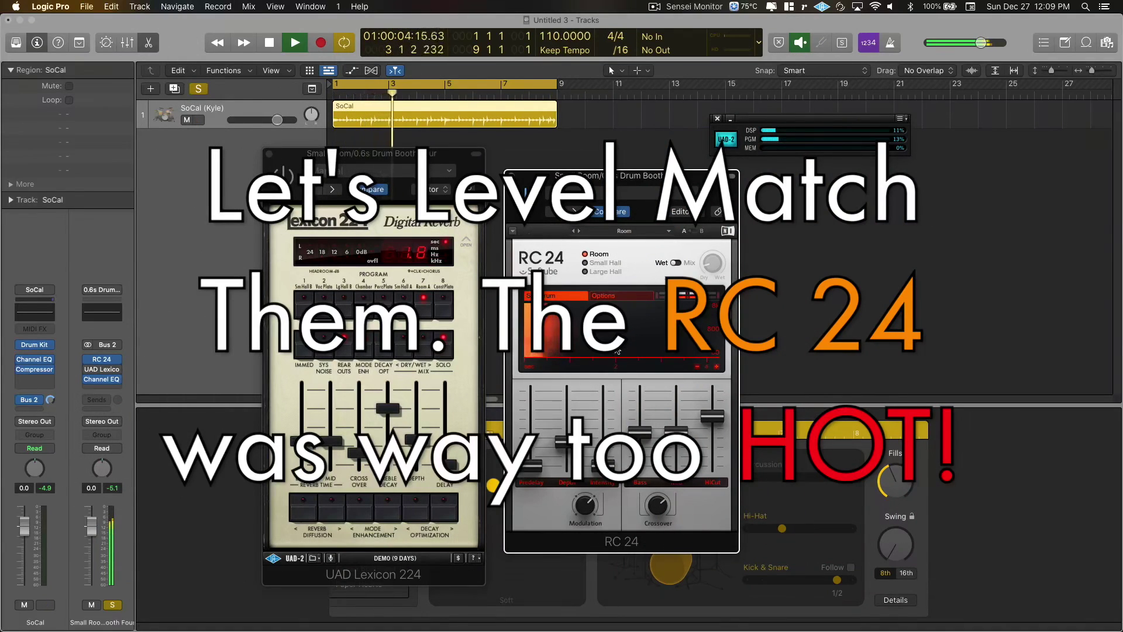
left_click(622, 296)
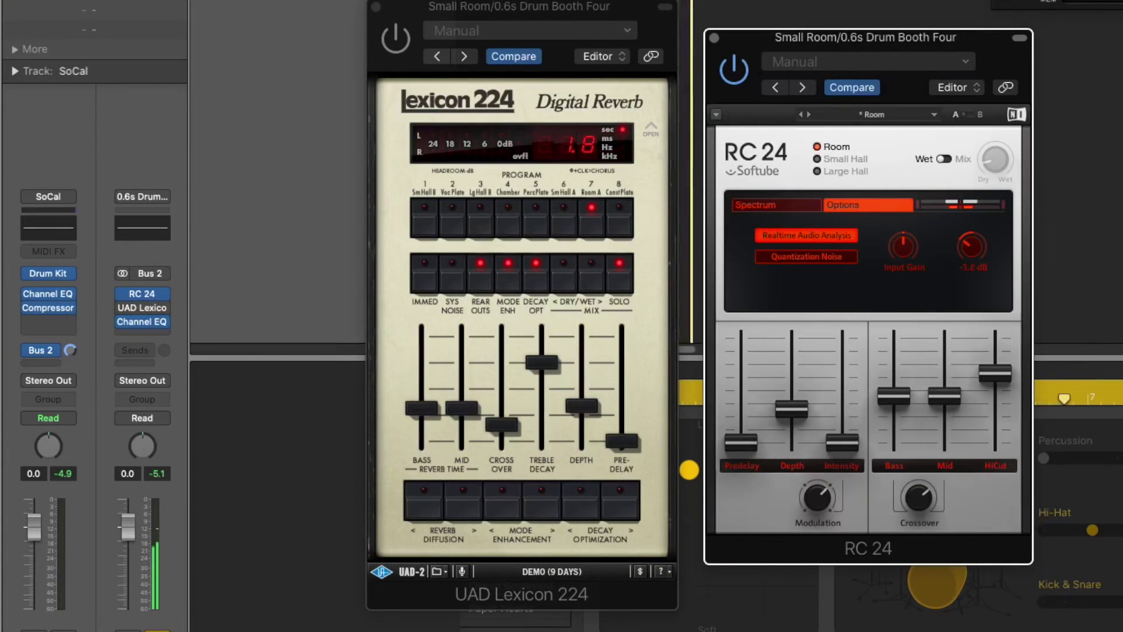
left_click(731, 69)
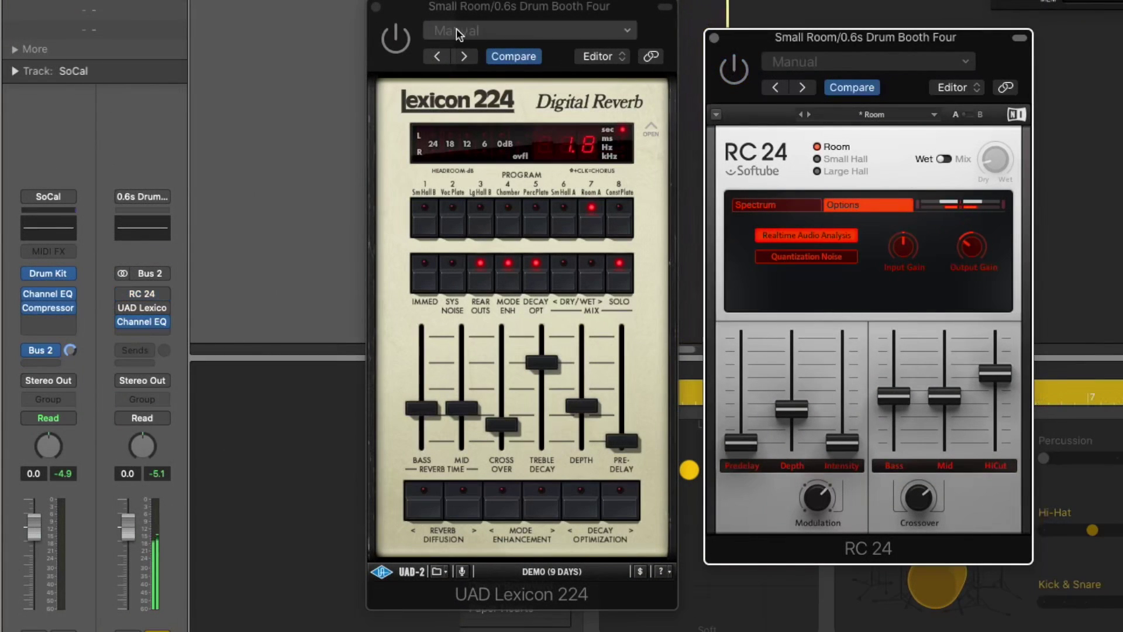
left_click(397, 38)
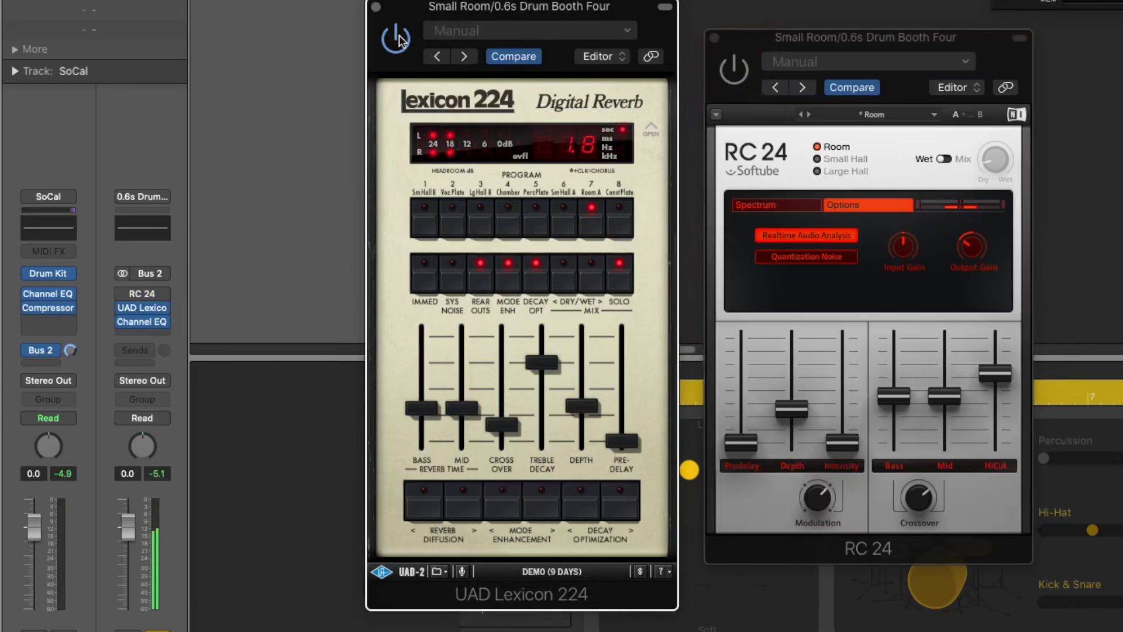
left_click(397, 39)
left_click(734, 69)
mouse_move(968, 246)
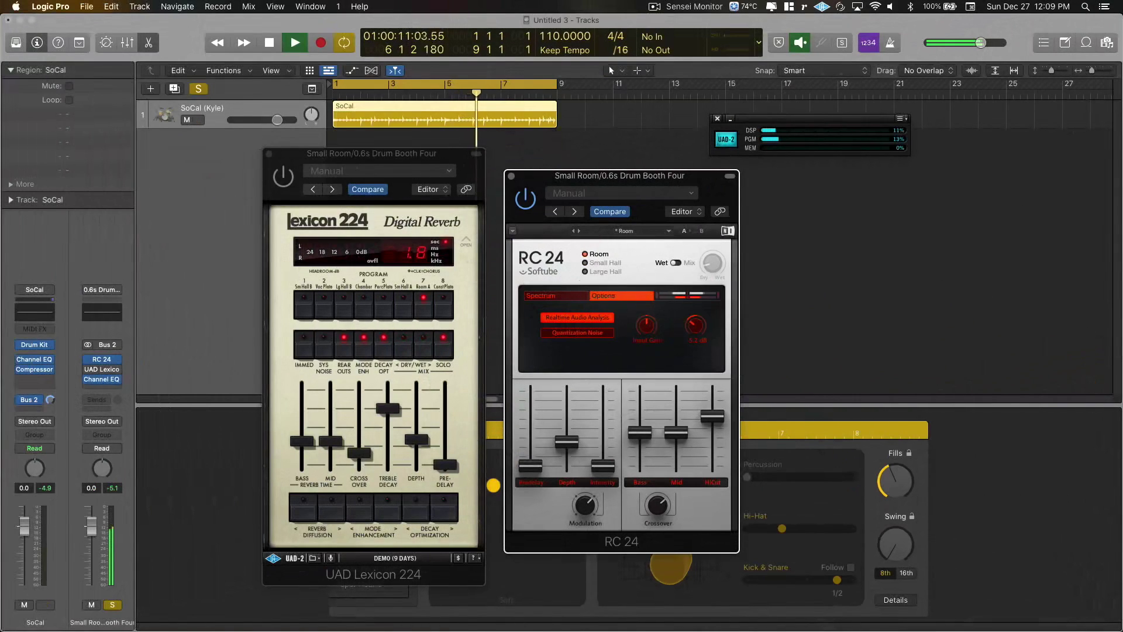
left_click(269, 42)
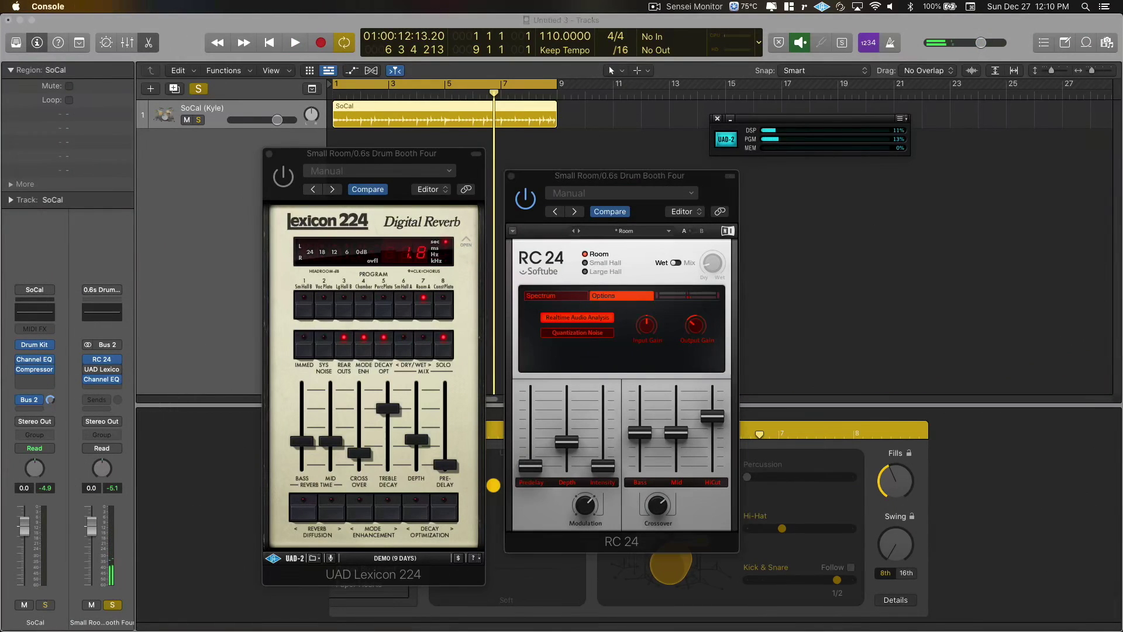
Play the drum loop with the reverb channel unsoloed and show the RC 24's Spectrum view on a shorter time range.
left_click_drag(624, 174, 640, 163)
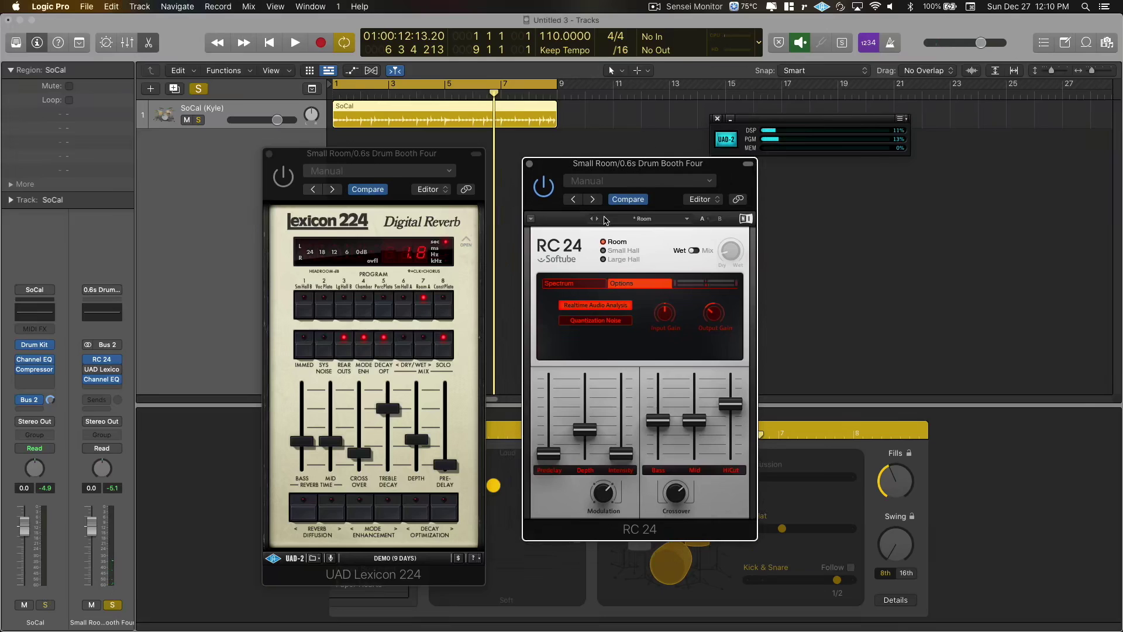
left_click_drag(574, 163, 550, 164)
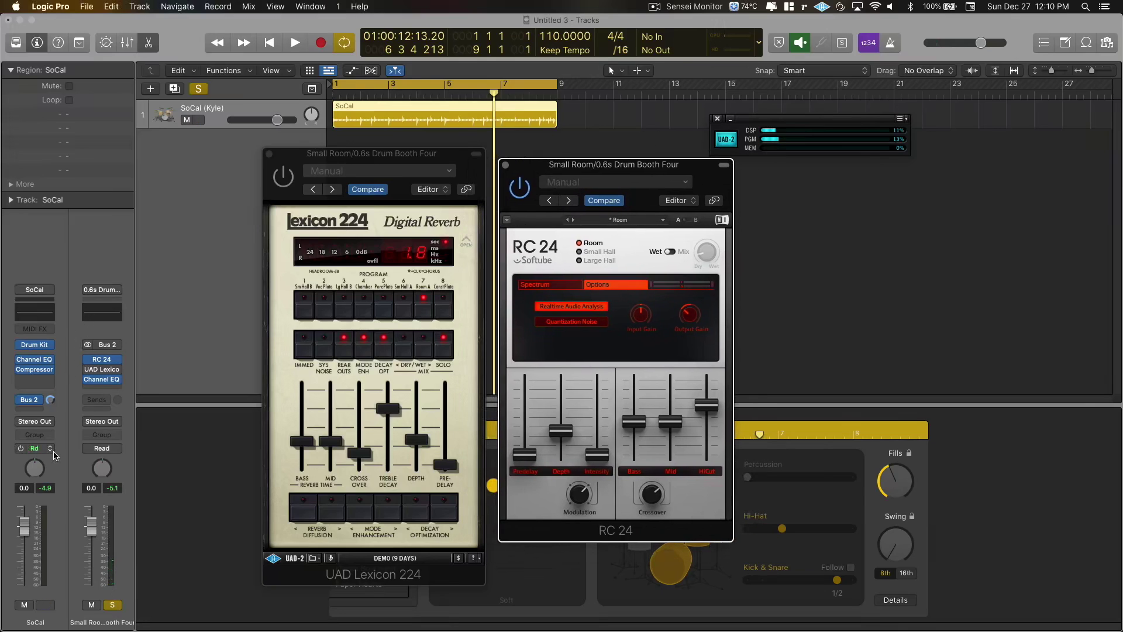
left_click(112, 607)
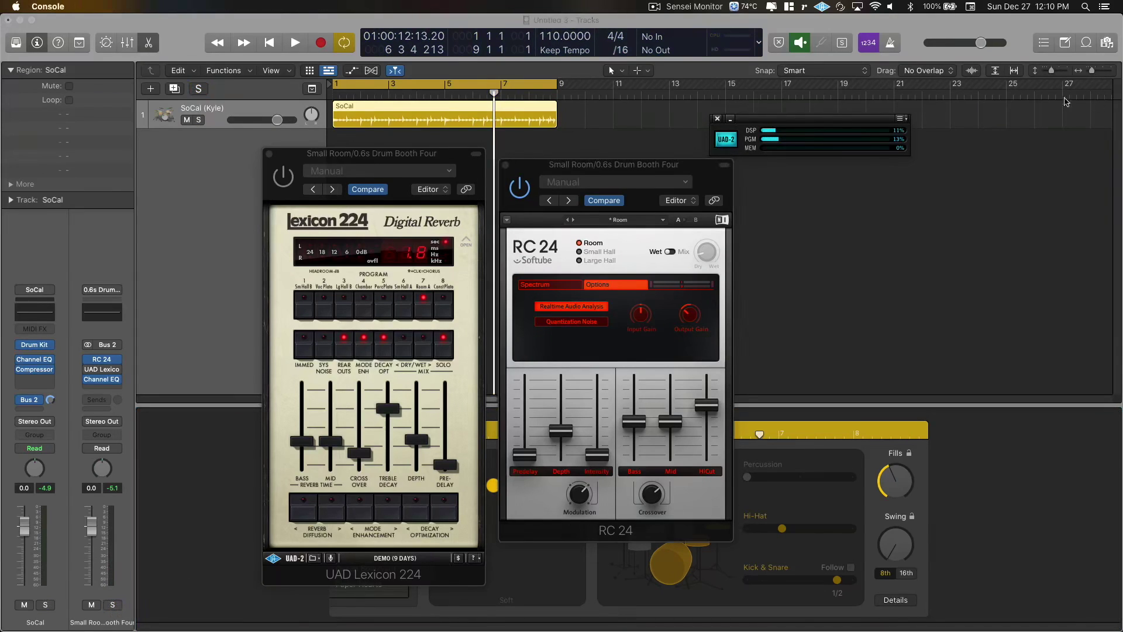
left_click(294, 42)
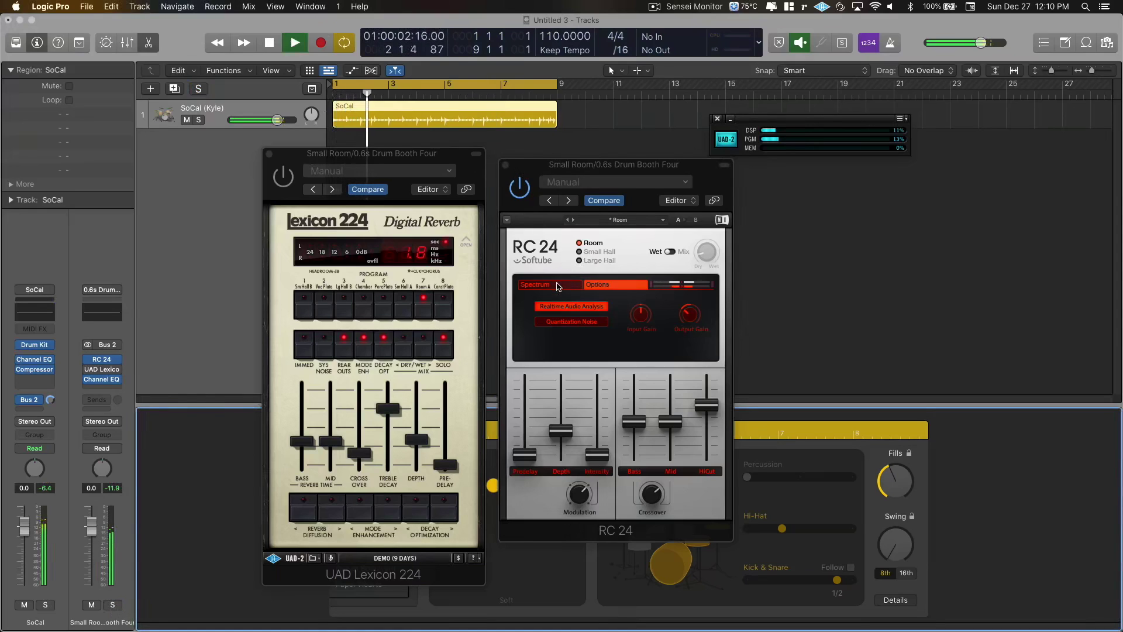
left_click(535, 285)
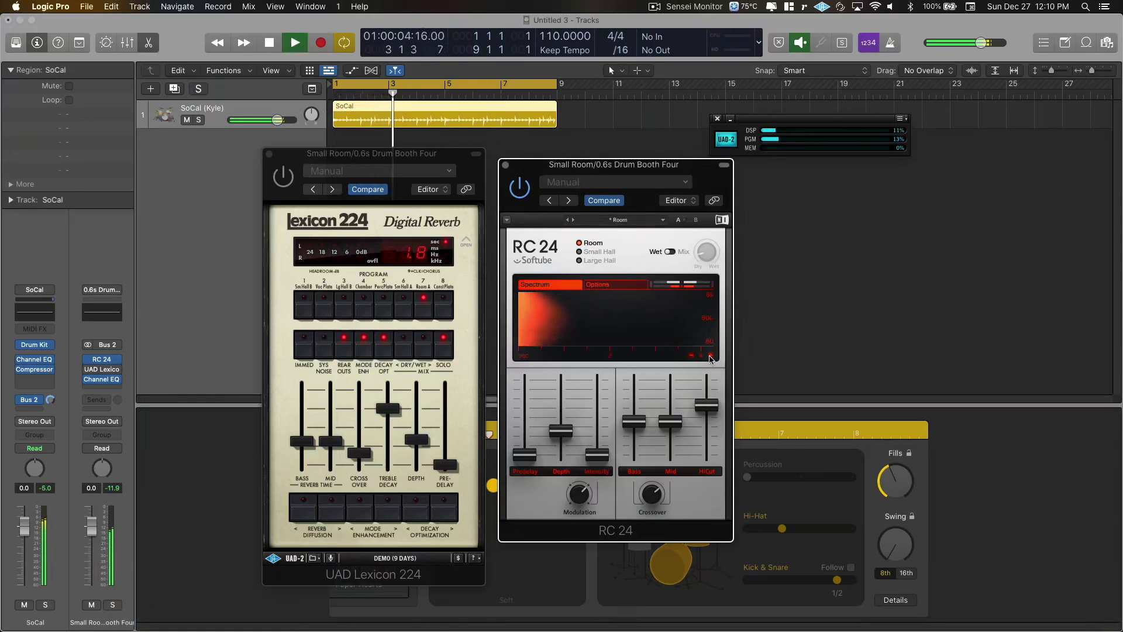
left_click(691, 359)
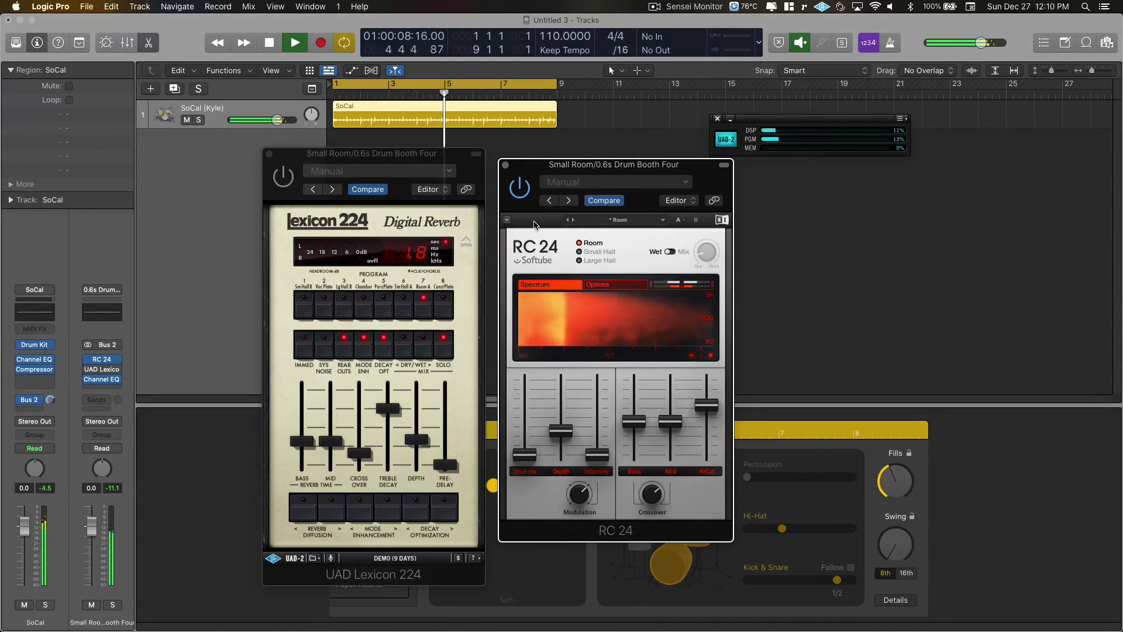
Switch from the RC 24 to the Lexicon 224 in the full mix and compare its Rear Outs settings, leaving Rear Outs disabled.
left_click(519, 188)
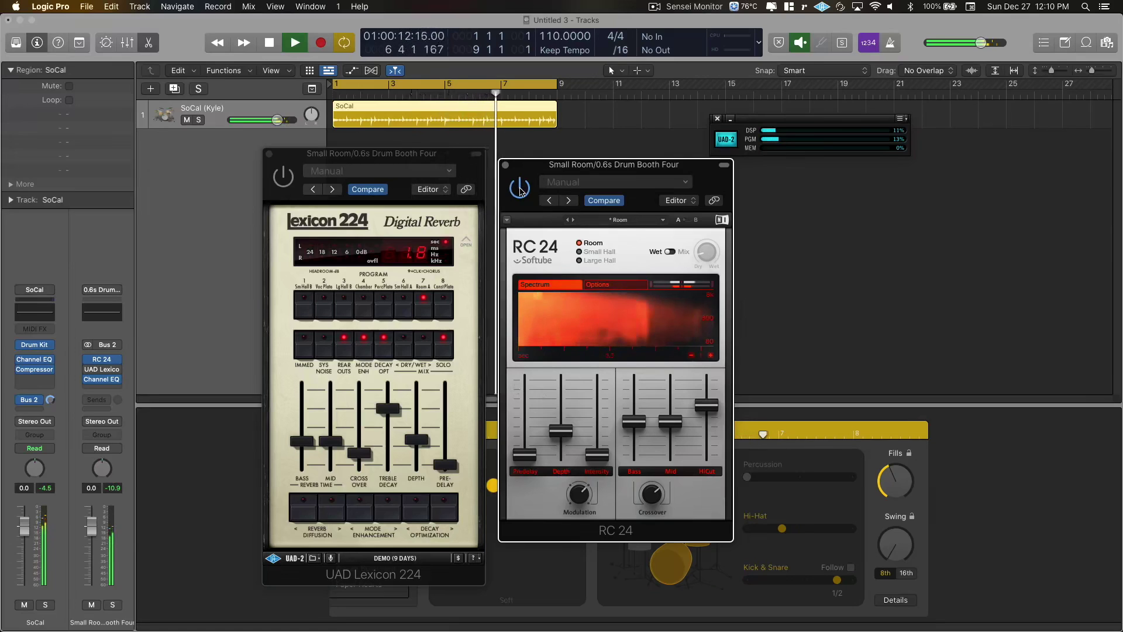
left_click(281, 177)
left_click(282, 176)
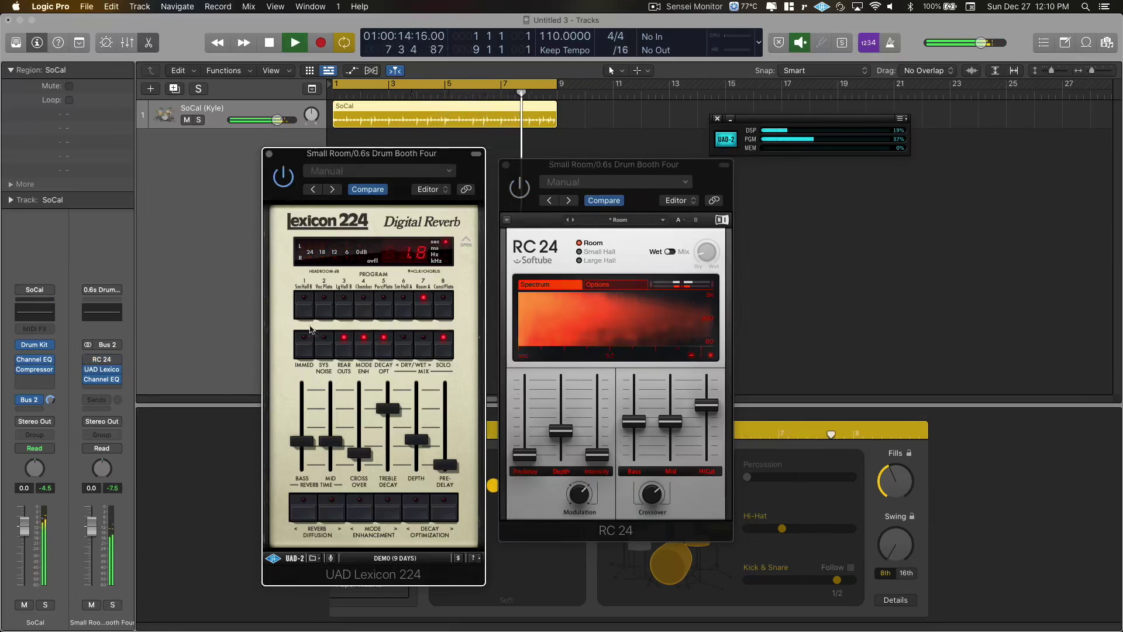
left_click(345, 351)
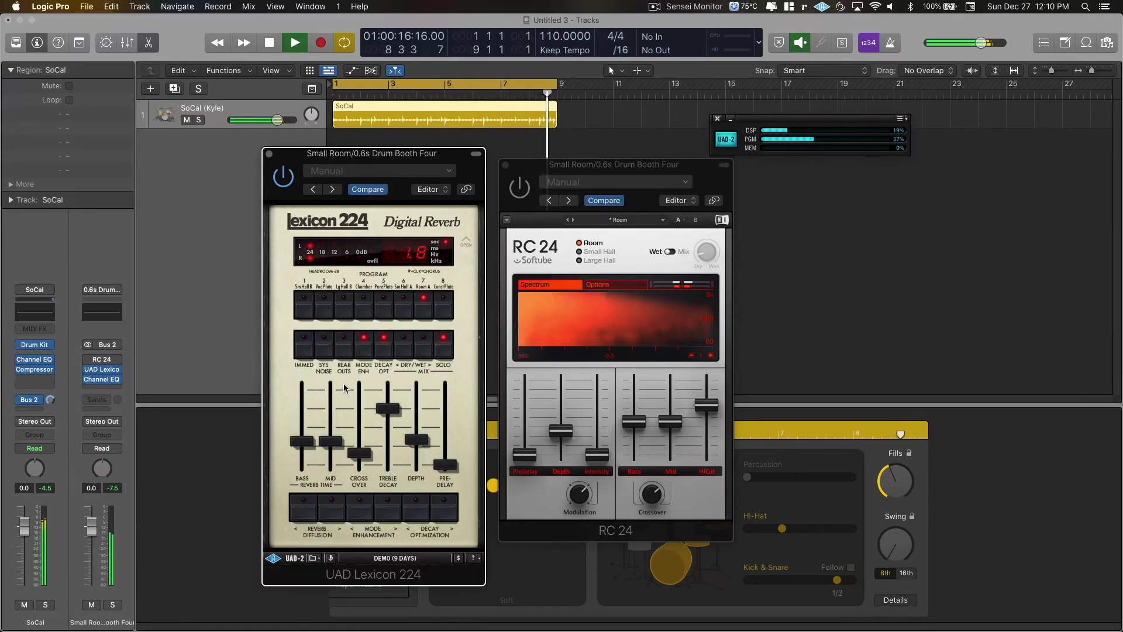
left_click(344, 354)
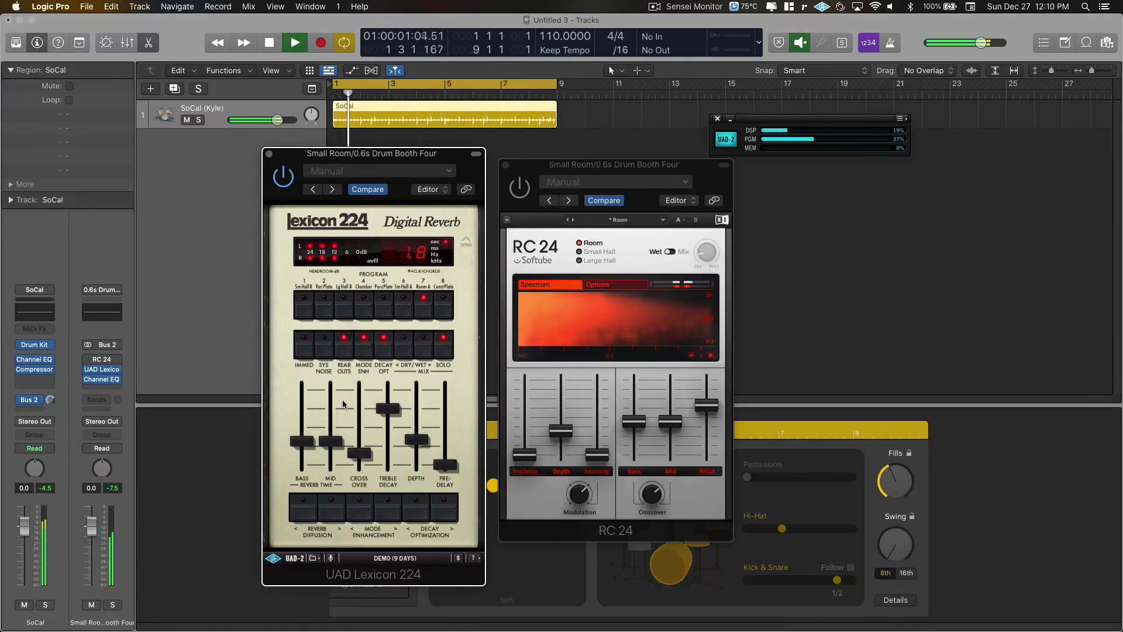
left_click(346, 352)
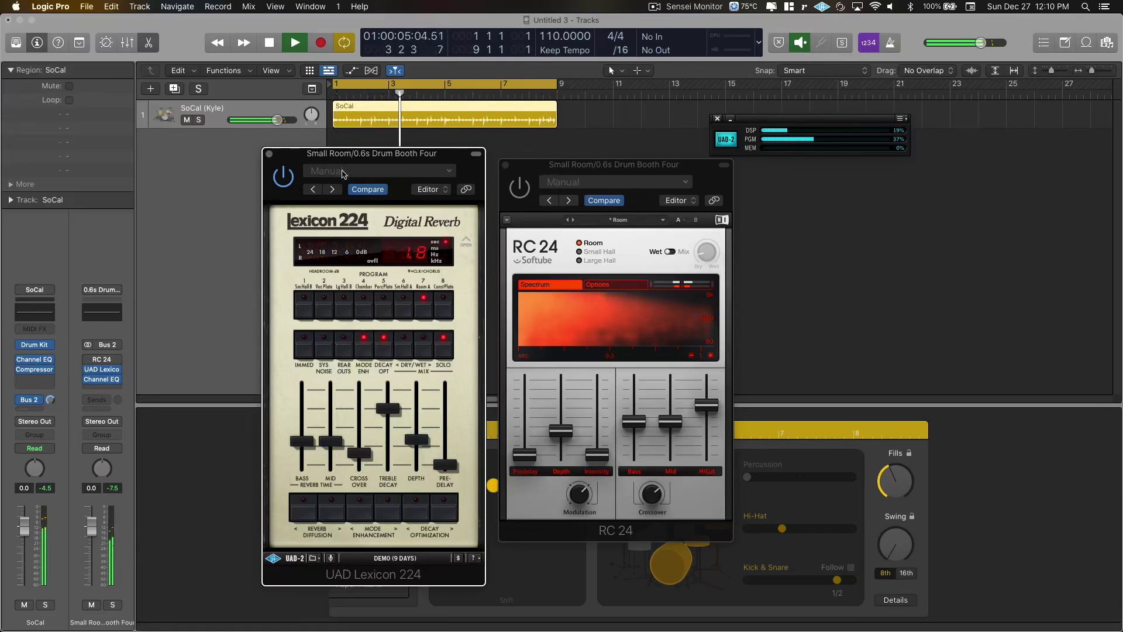
Nudge the Lexicon 224 window and switch the drum reverb back to the level-matched RC 24.
left_click_drag(320, 156, 321, 152)
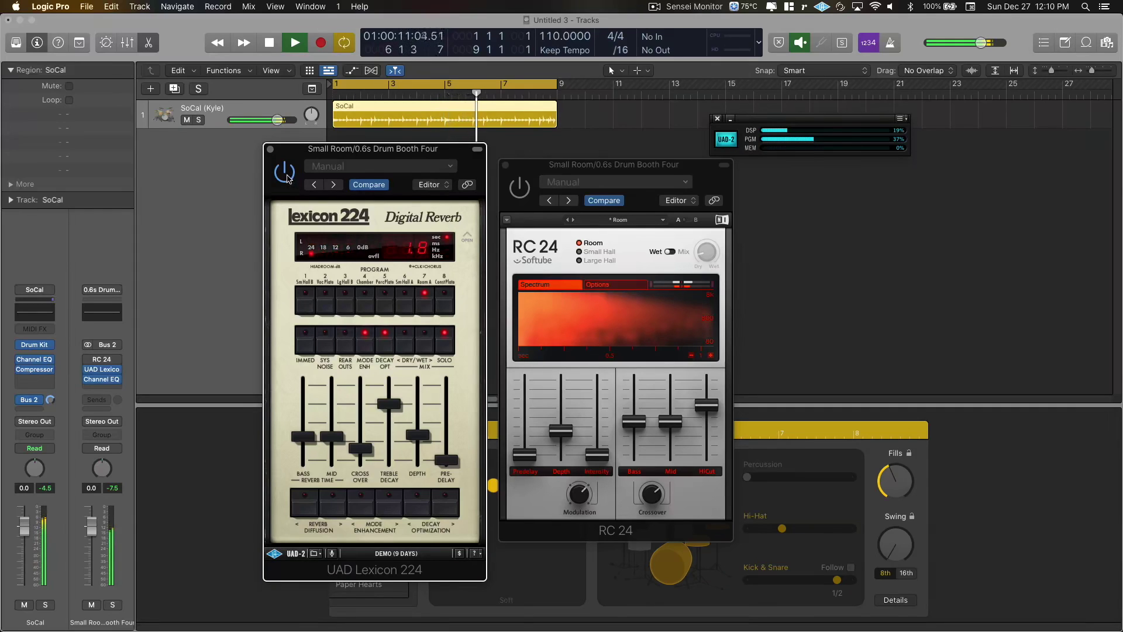
left_click(518, 187)
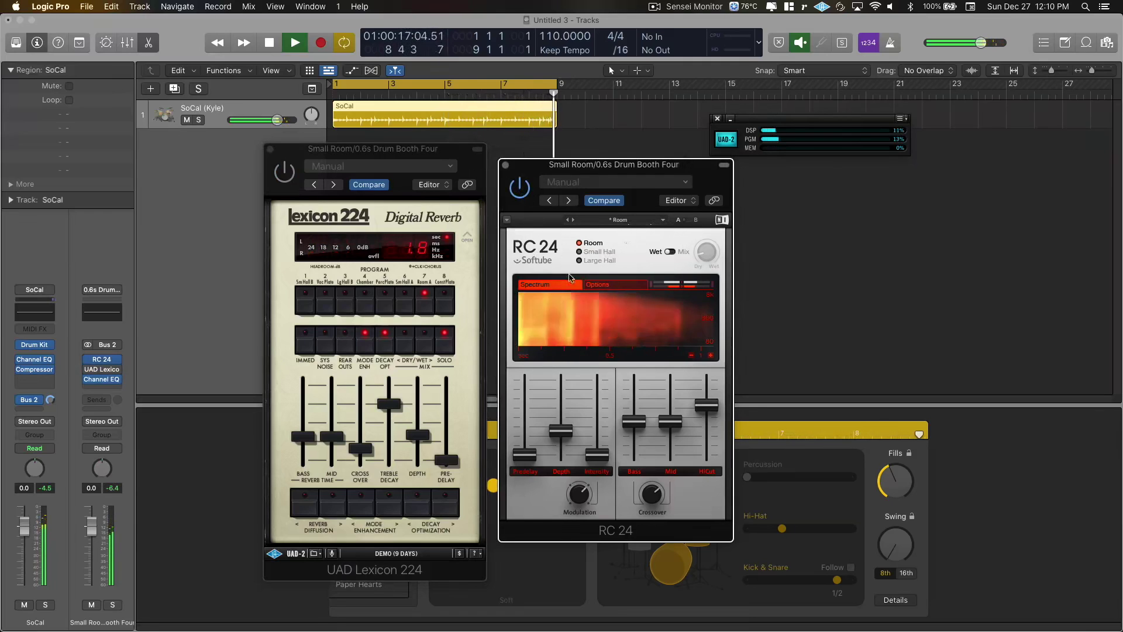
Show the RC 24's Options view, switch the drum reverb to the Lexicon 224 during playback, and solo the reverb channel.
left_click(621, 285)
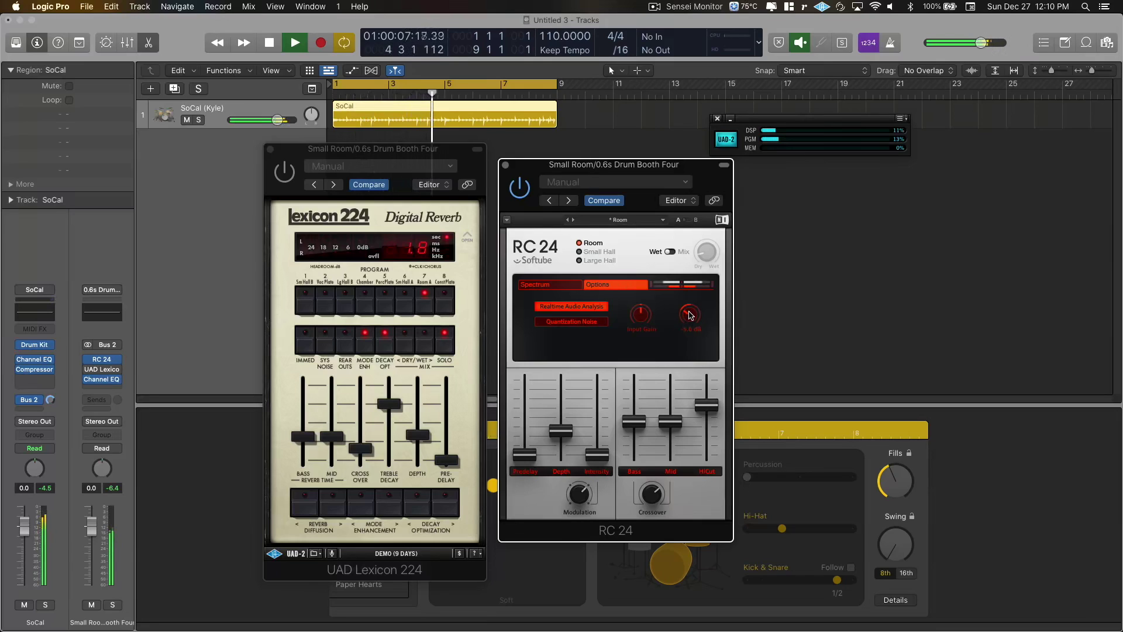
left_click(520, 187)
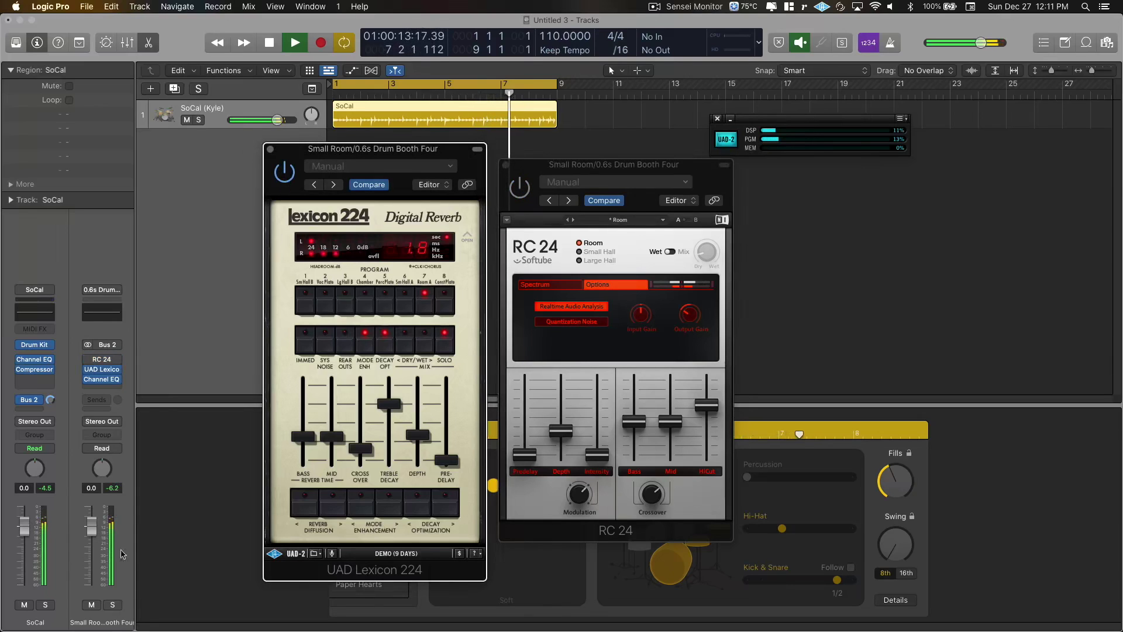
left_click(112, 604)
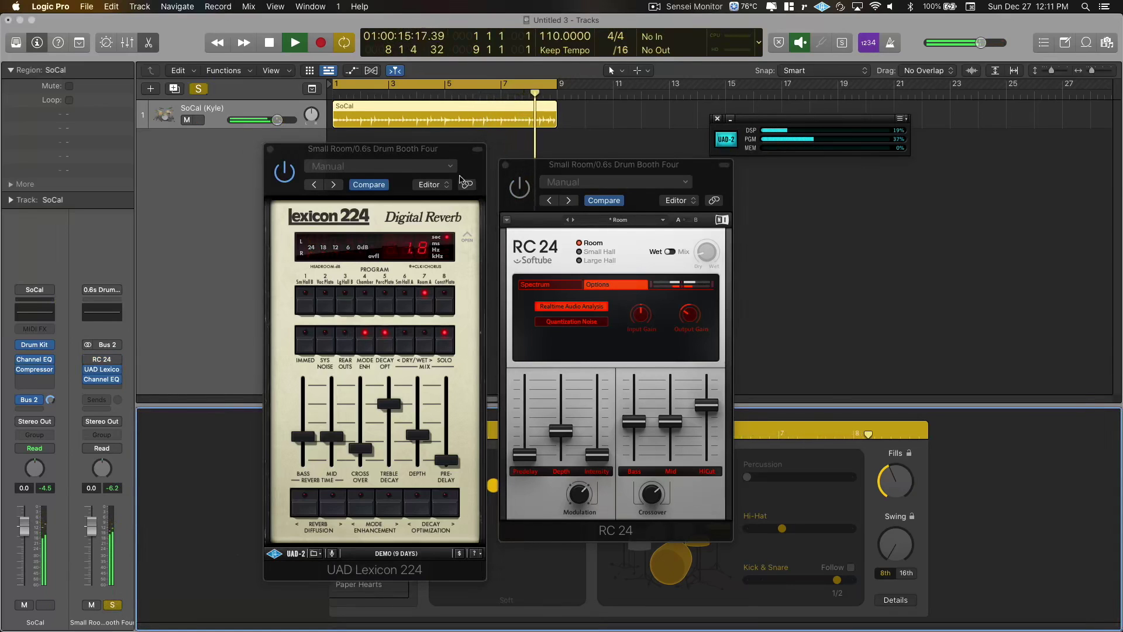
Compare the reverbs in solo by switching from the Lexicon 224 to the RC 24 and back, and stop playback.
left_click(285, 176)
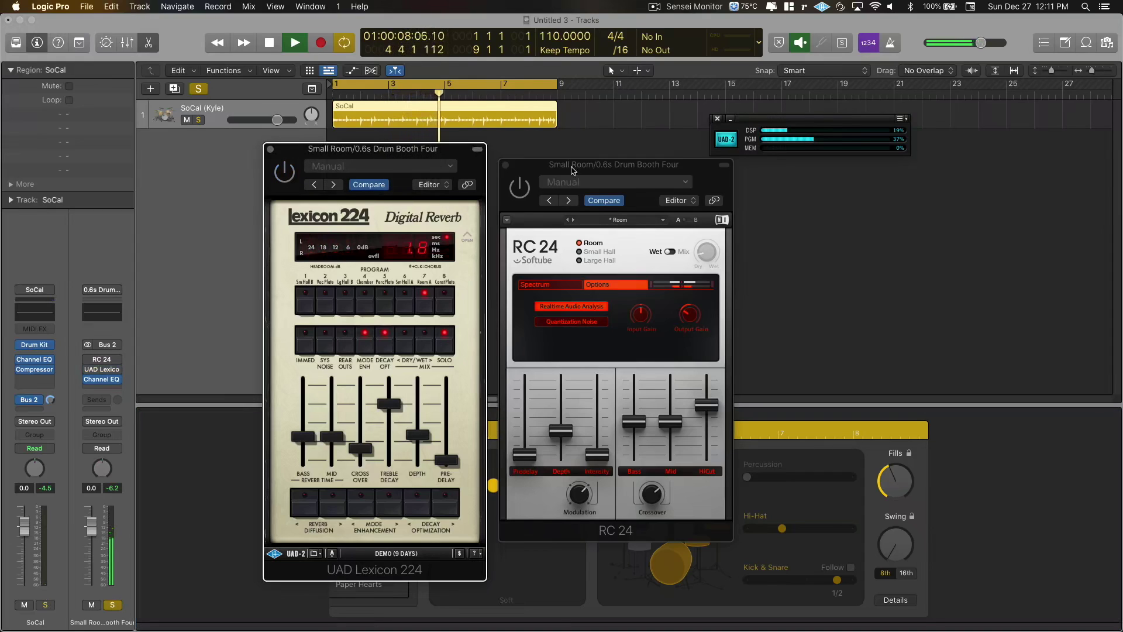
left_click(526, 185)
key("s")
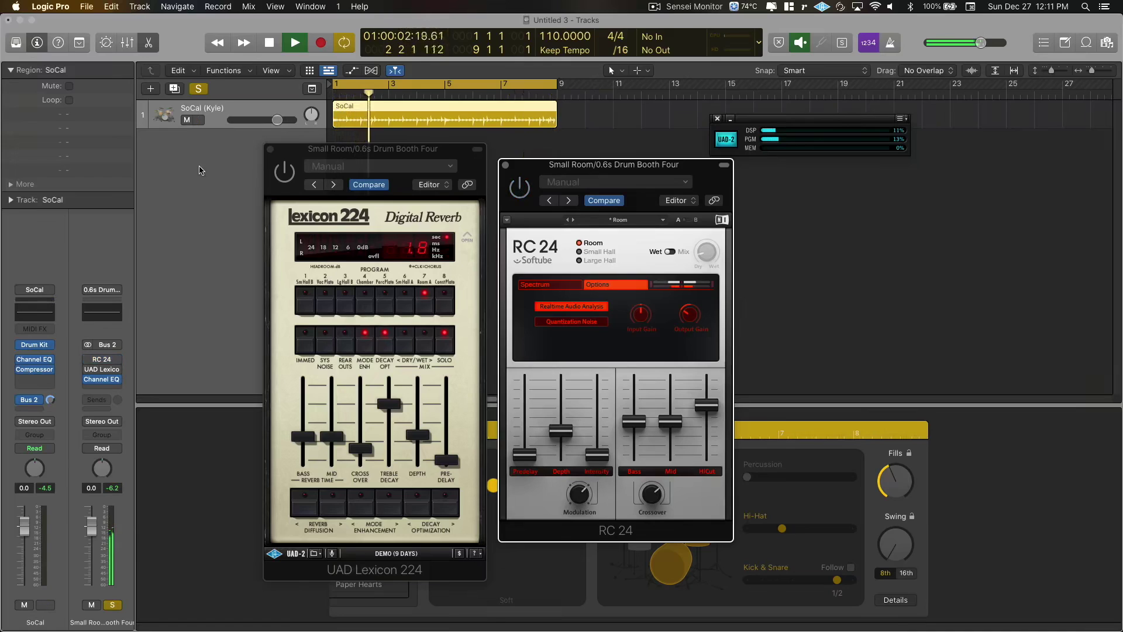
left_click(281, 174)
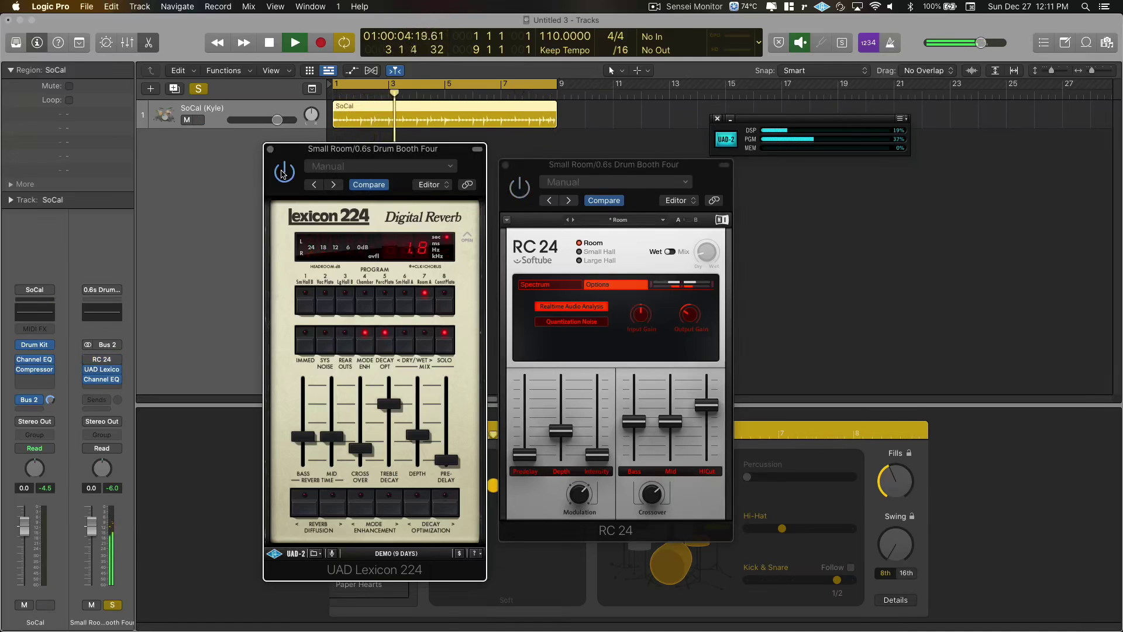
left_click(269, 43)
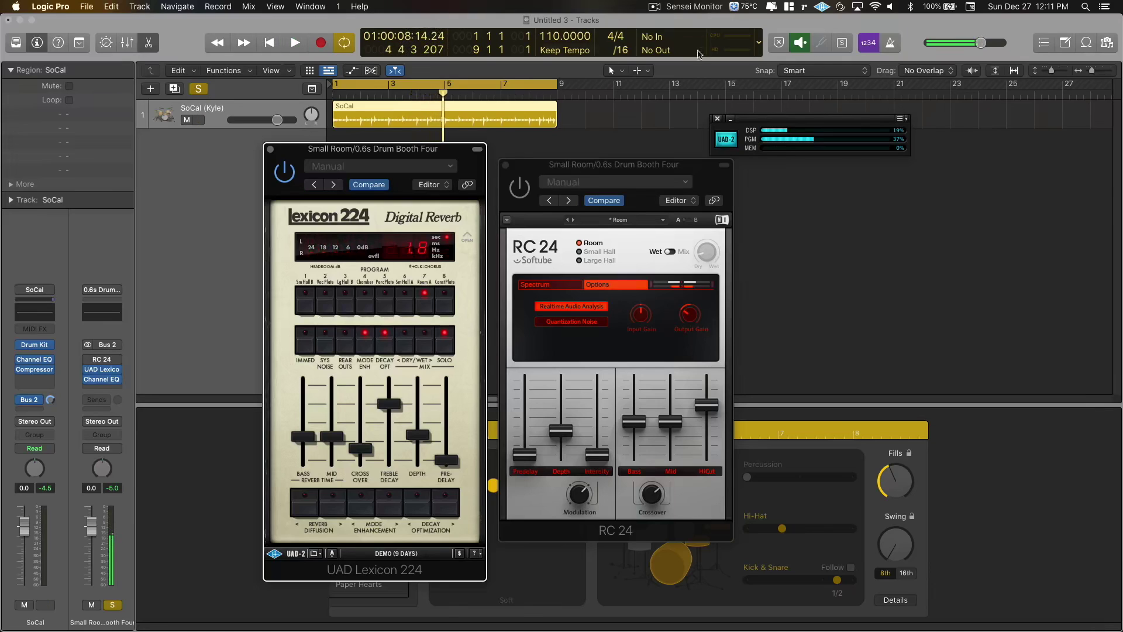
Rearrange the plug-in windows, shifting the Lexicon 224 slightly and placing the RC 24 a little lower beside it.
key("super+Tab")
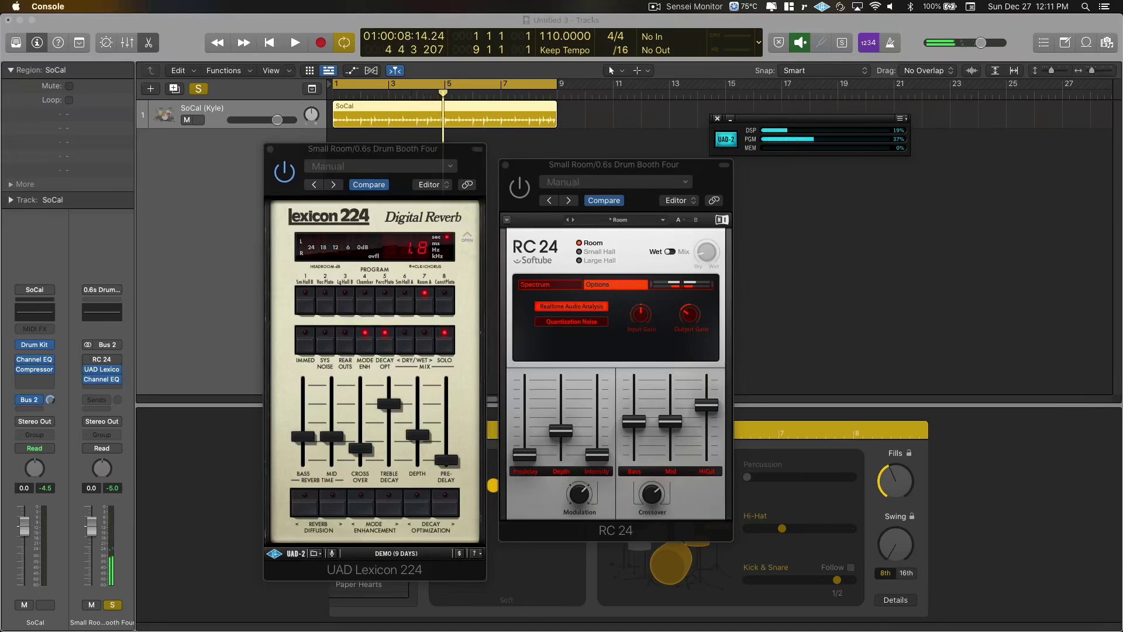
mouse_move(459, 156)
left_mouse_down()
mouse_move(418, 142)
mouse_move(451, 154)
left_mouse_up()
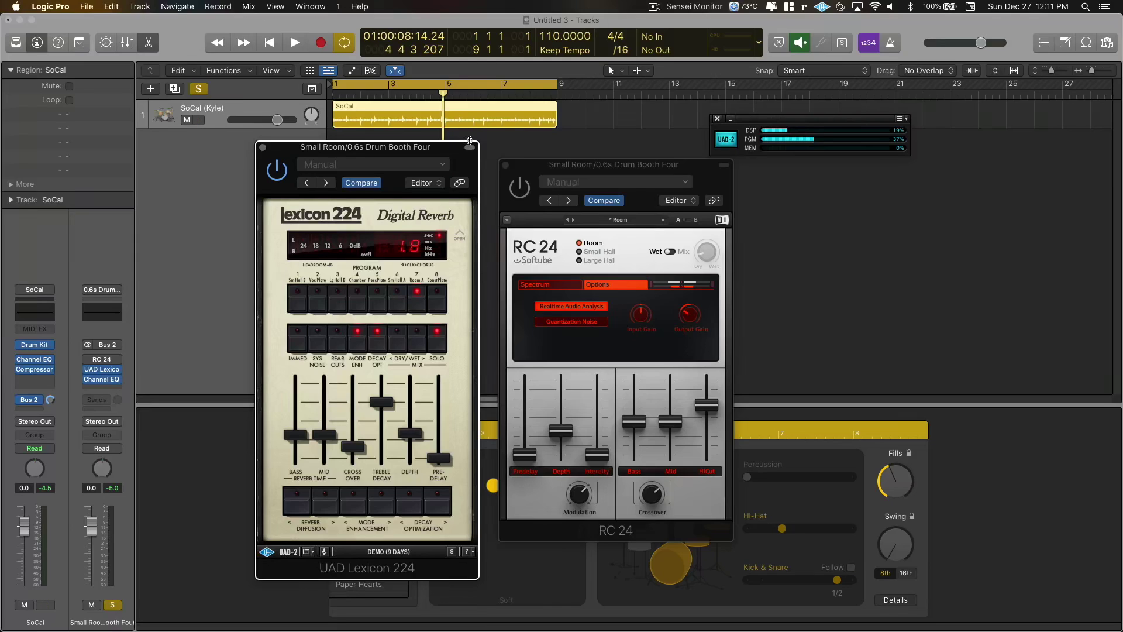
left_click_drag(402, 153, 404, 148)
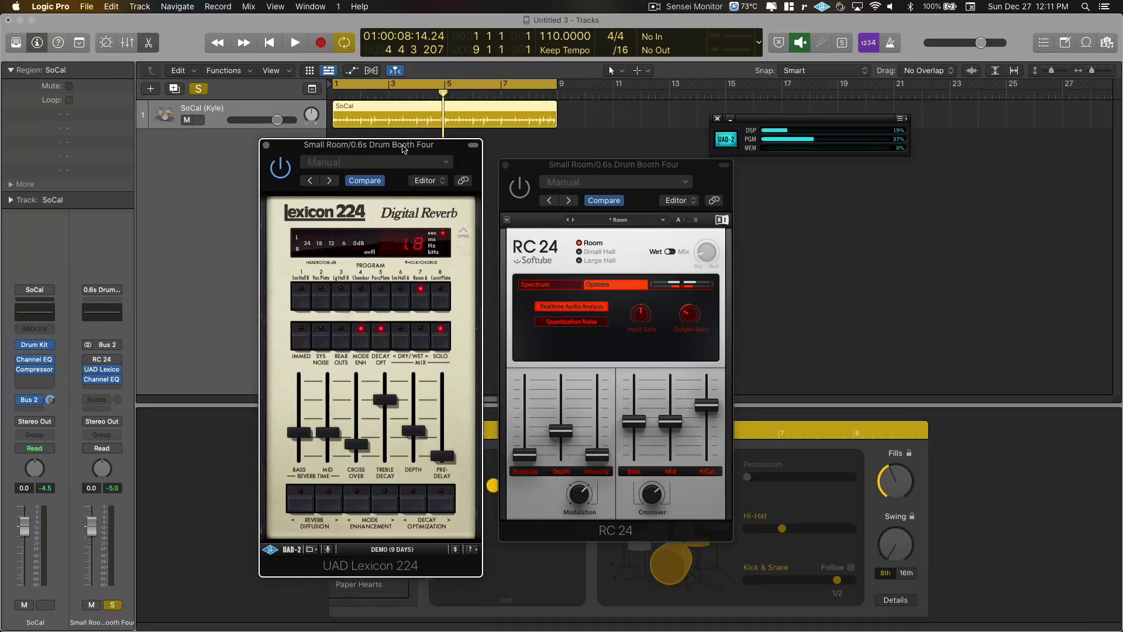
left_click_drag(547, 169, 544, 184)
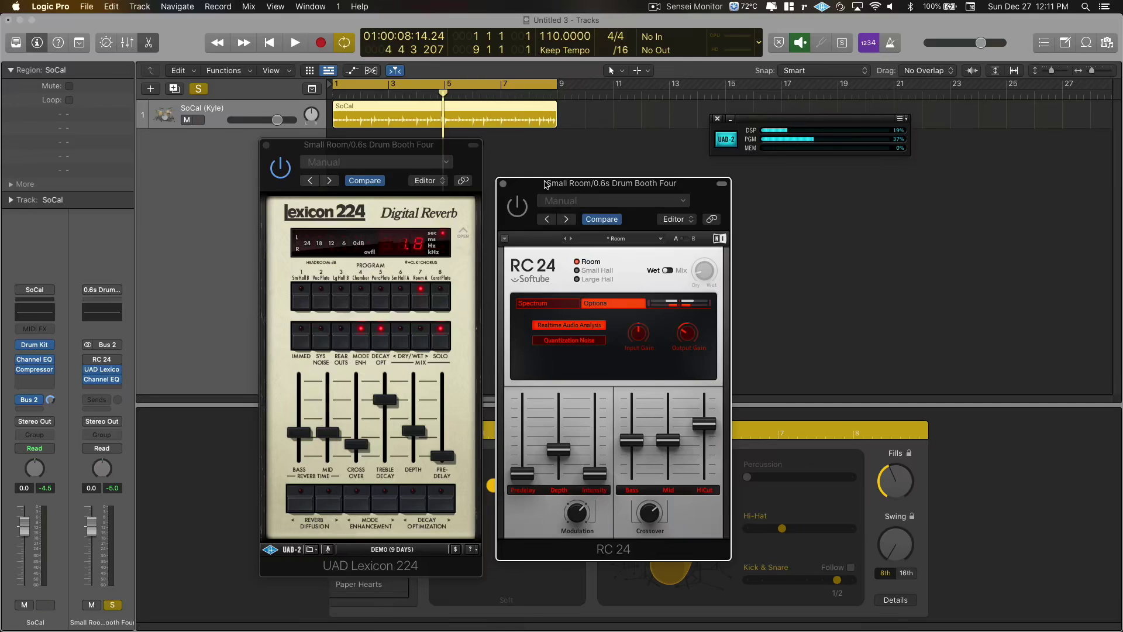
key("s")
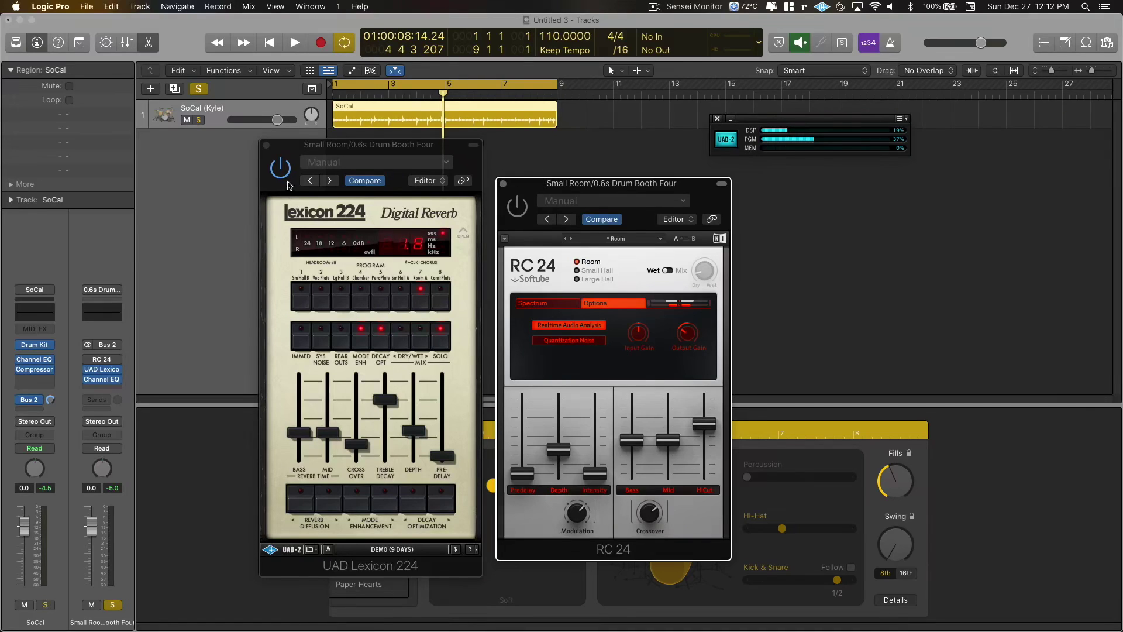
Play the soloed Lexicon 224 reverb, stop, and replay the loop through the RC 24 instead.
left_click(295, 44)
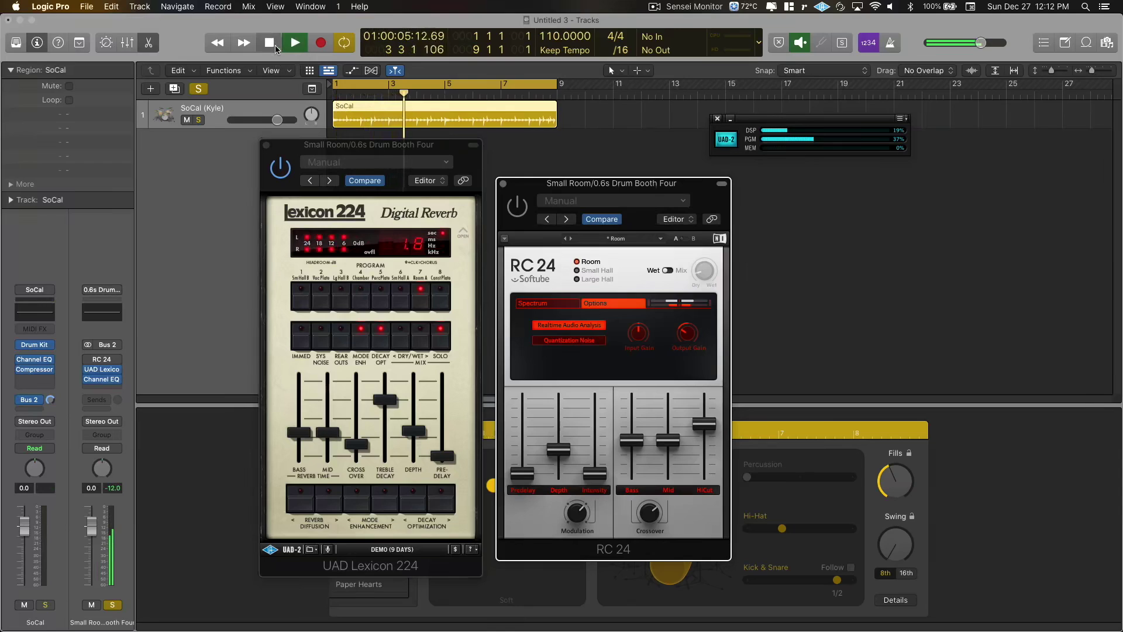
left_click(276, 48)
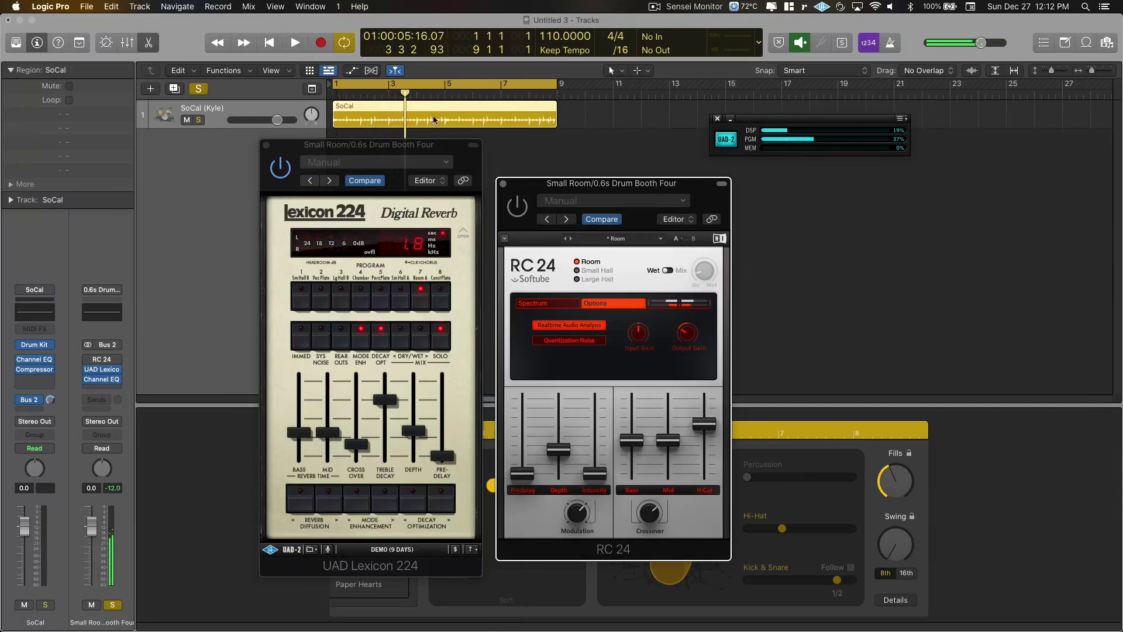
left_click(282, 168)
left_click(291, 44)
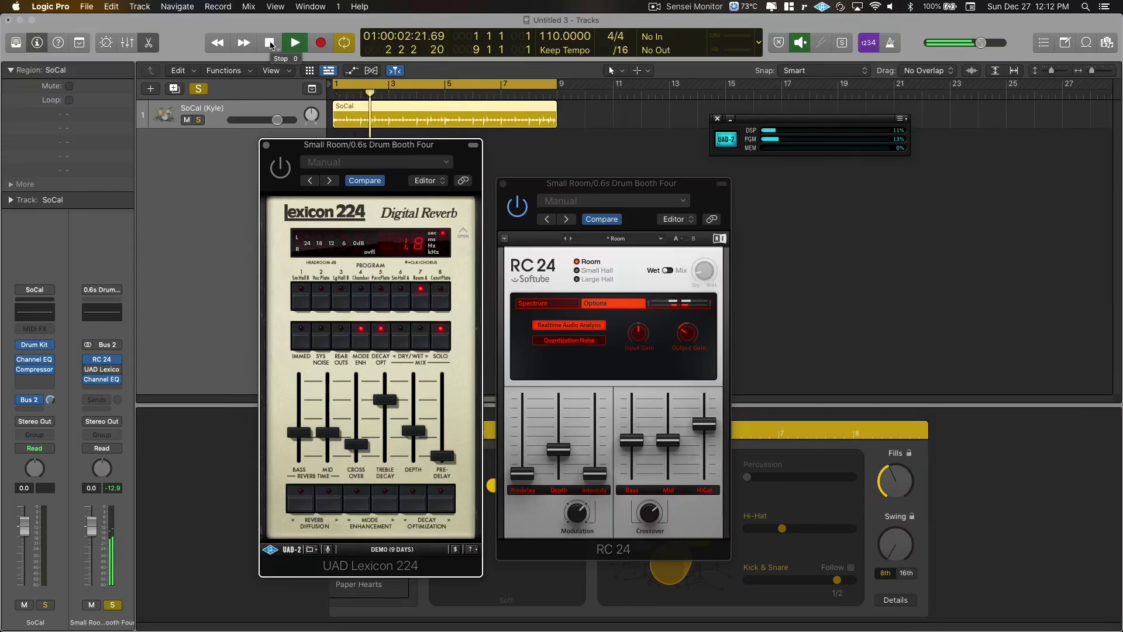
Turn off the kick, snare and fills in the drummer pattern, and switch the soloed reverb to the Lexicon 224.
left_click_drag(669, 195, 517, 185)
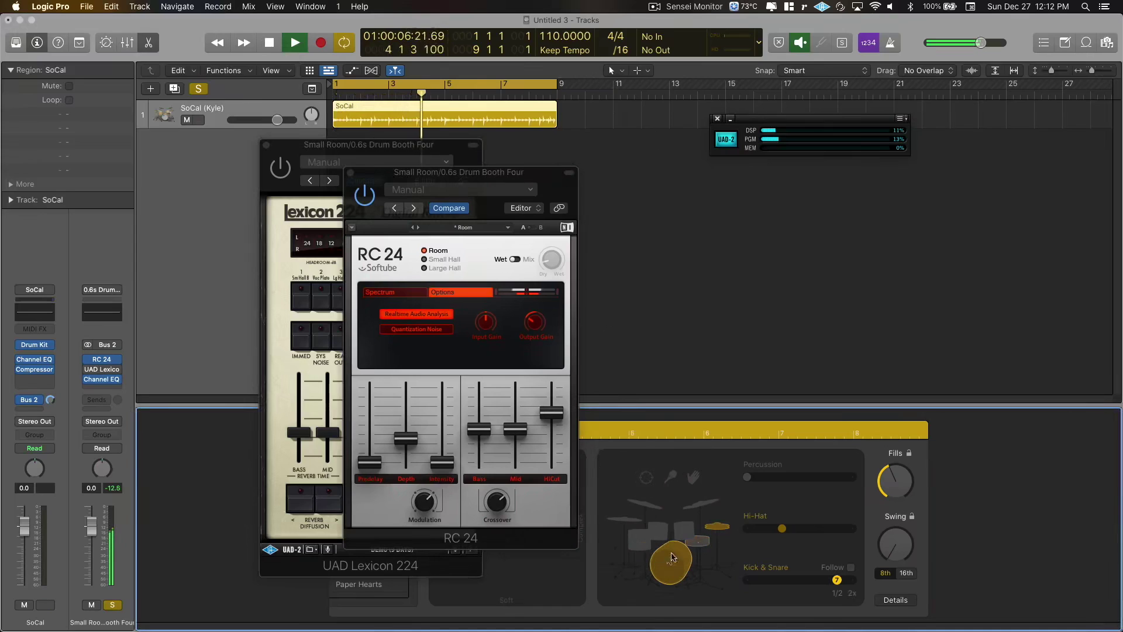
left_click_drag(559, 182, 706, 184)
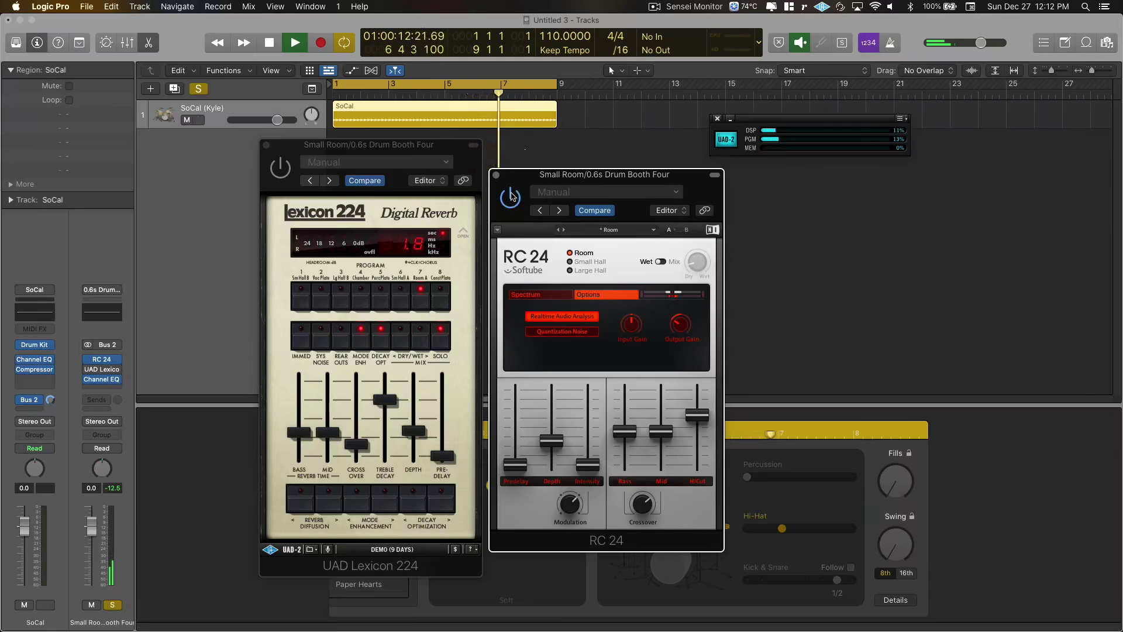
left_click(278, 167)
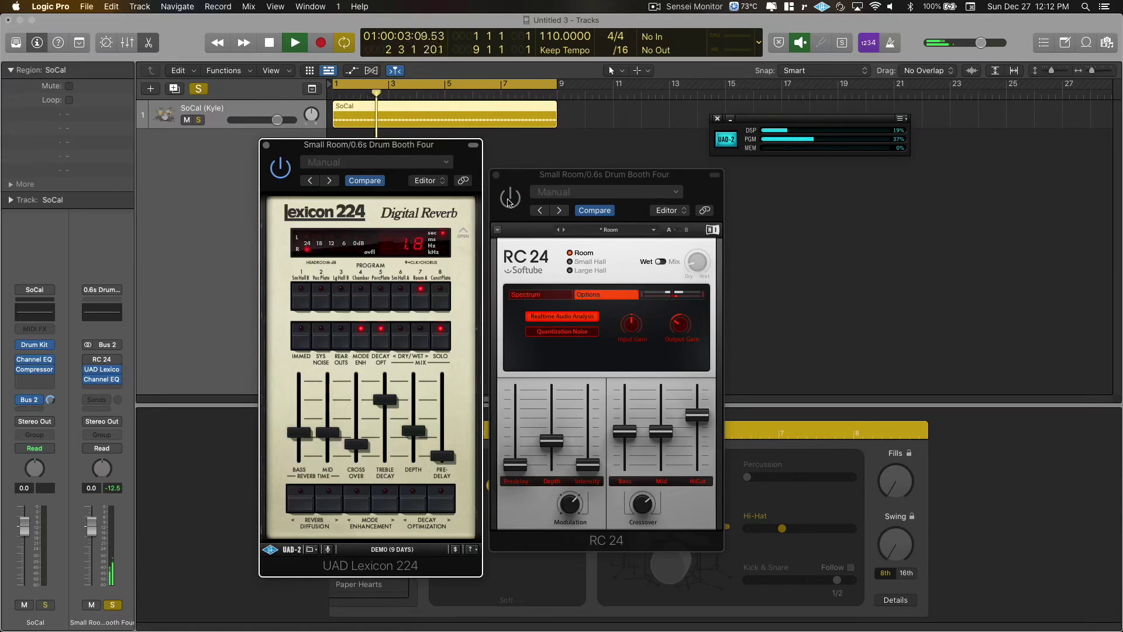
Compare the RC 24 and Lexicon 224 in solo on the hi-hat alone, restarting playback after each switch.
key("space")
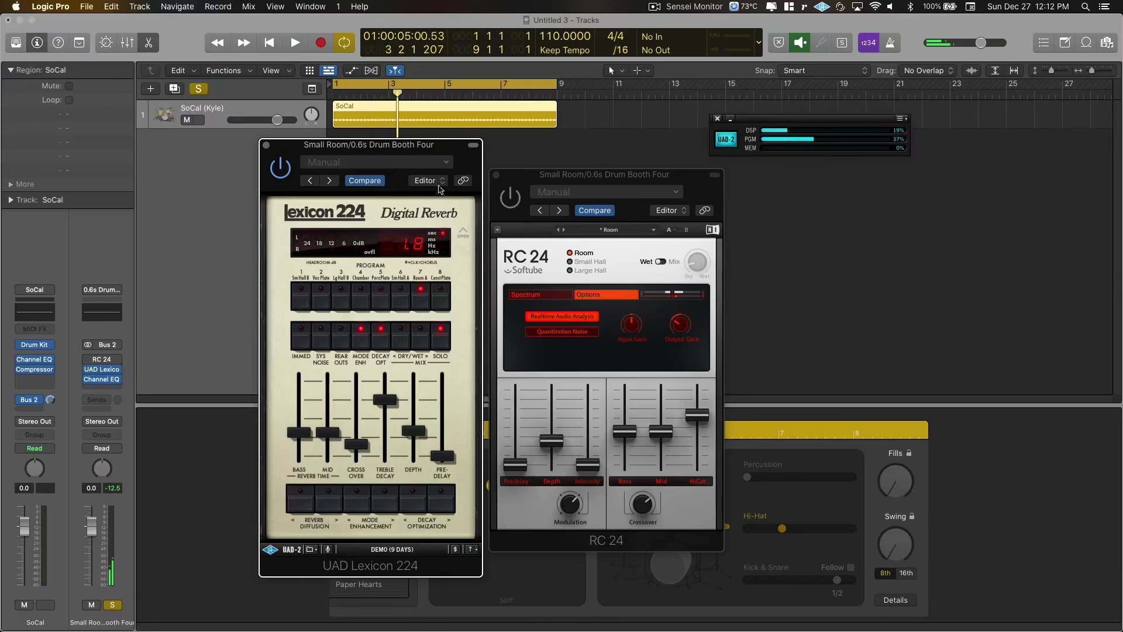
left_click(282, 170)
left_click(511, 199)
key("space")
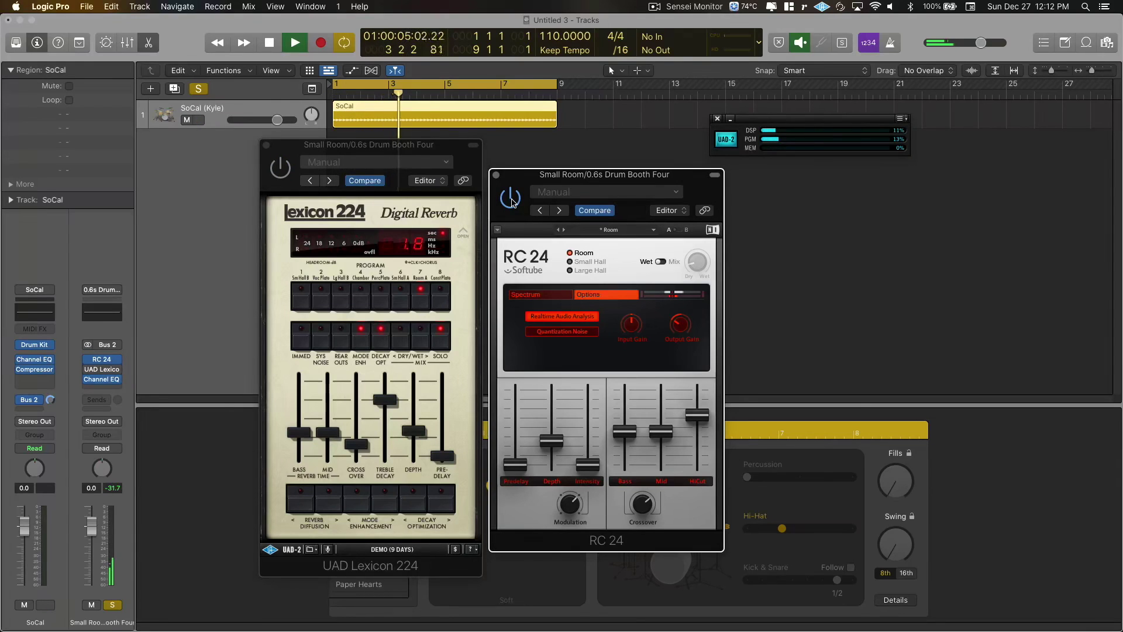
key("space")
left_click(510, 199)
left_click(272, 169)
key("space")
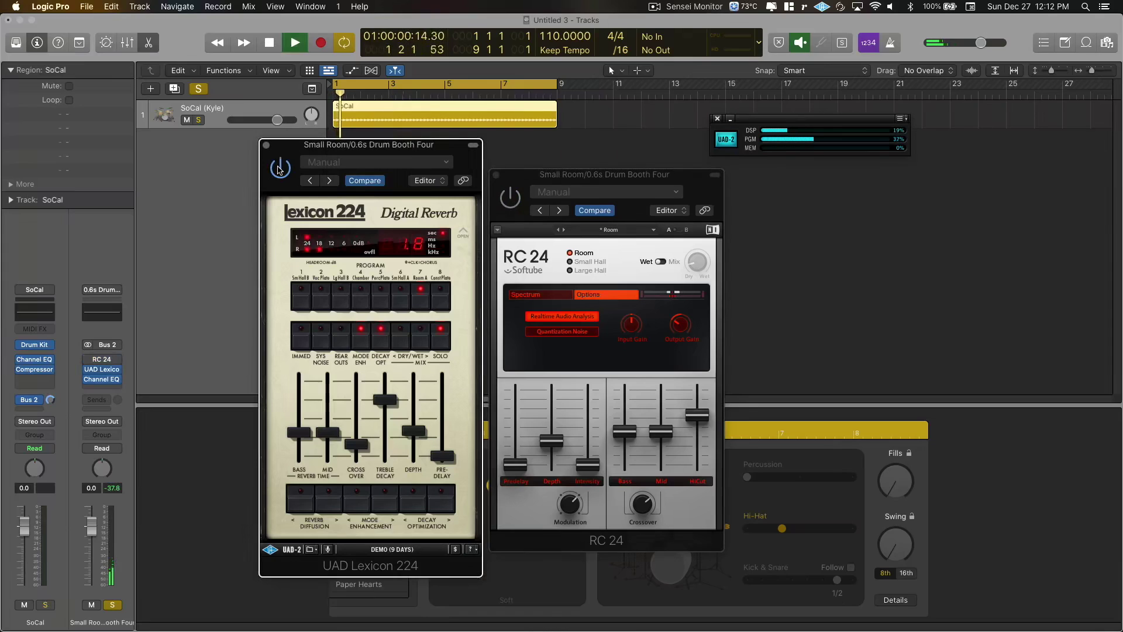
Bring the kick back into the drummer pattern and compare the soloed Lexicon 224 and RC 24, restarting playback after each switch.
left_click(668, 576)
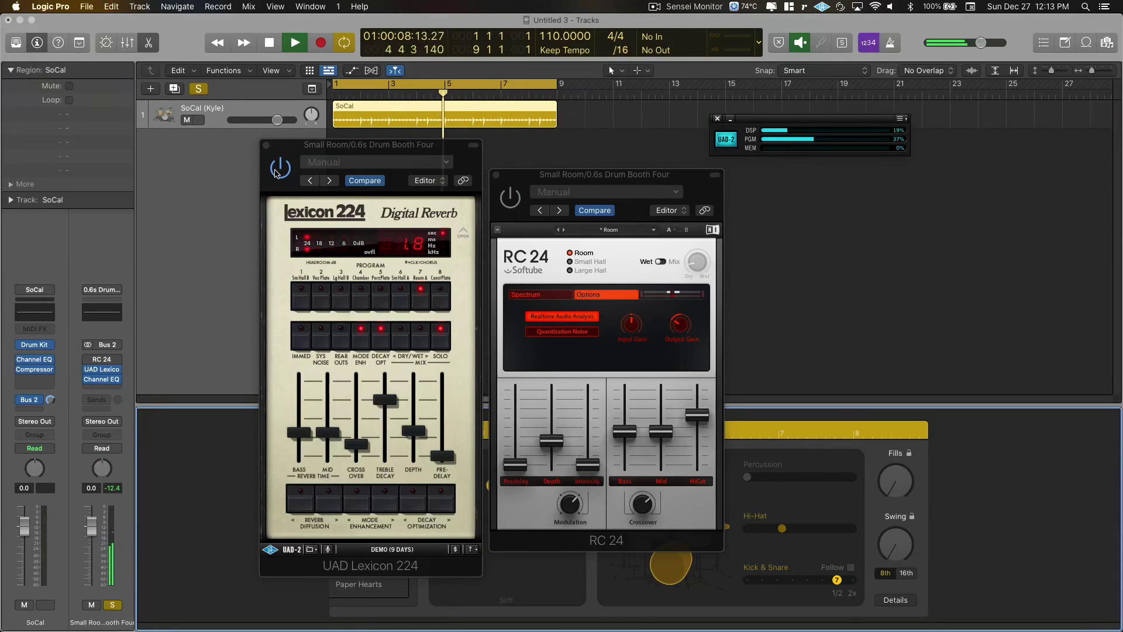
key("space")
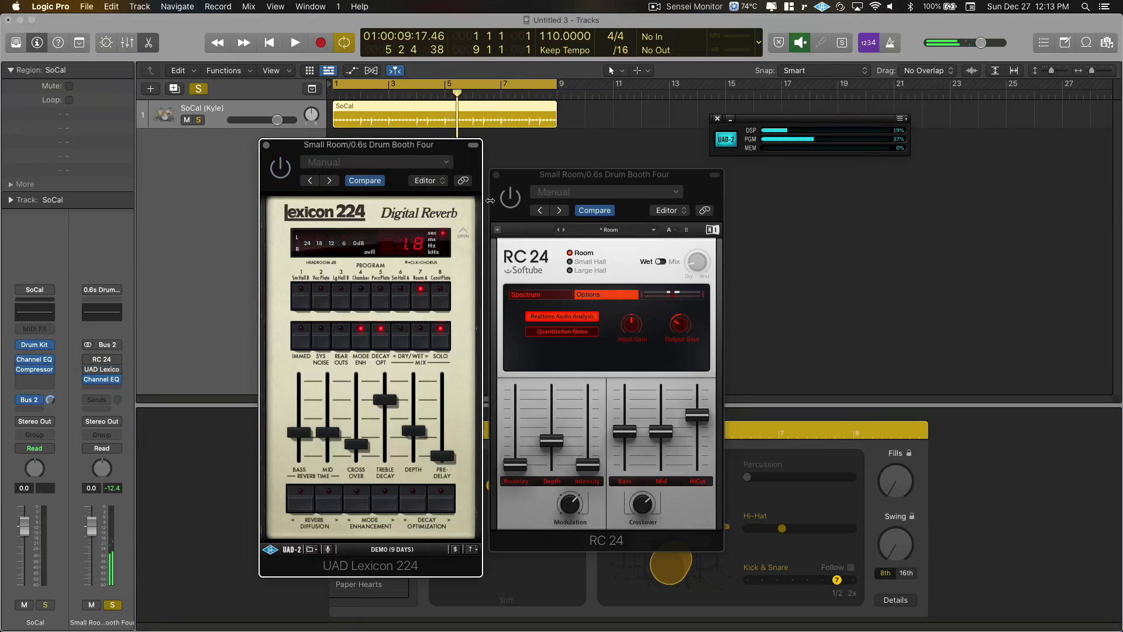
left_click(502, 200)
key("space")
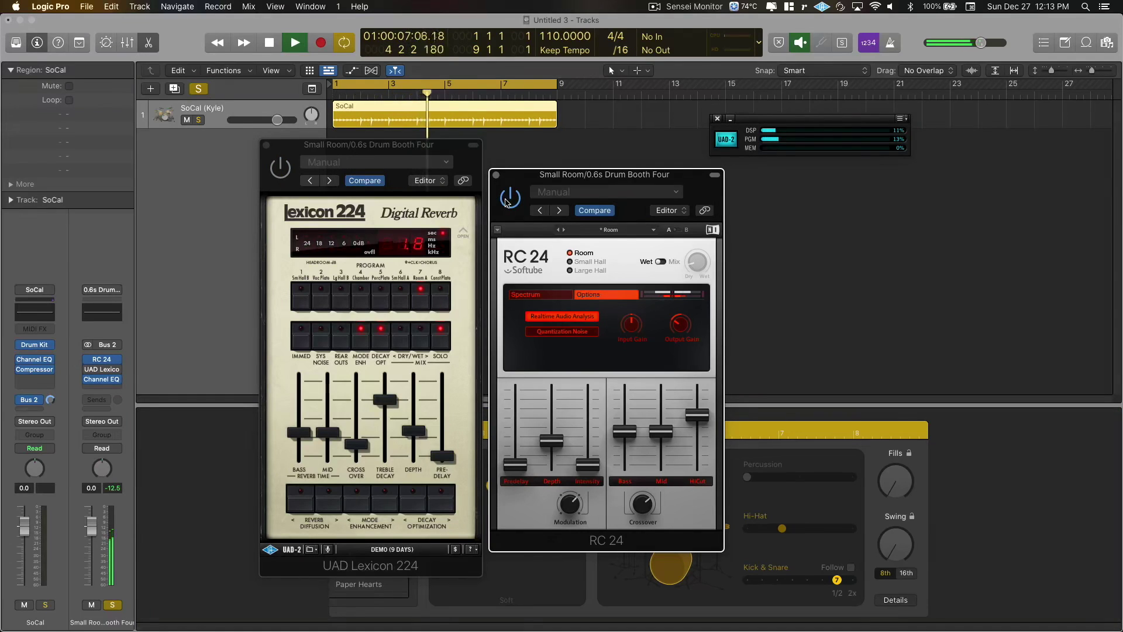
key("space")
left_click(335, 162)
key("space")
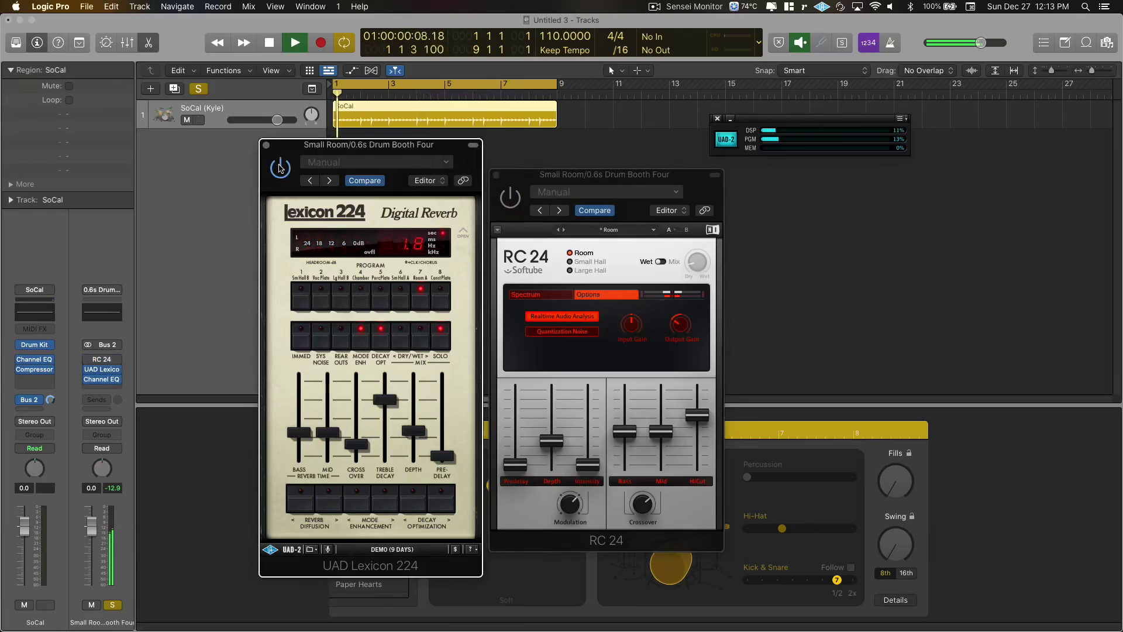
Restore the snare in the drummer pattern, compare the soloed Lexicon 224 and RC 24, and stop playback on the Lexicon 224.
left_click_drag(623, 174, 578, 166)
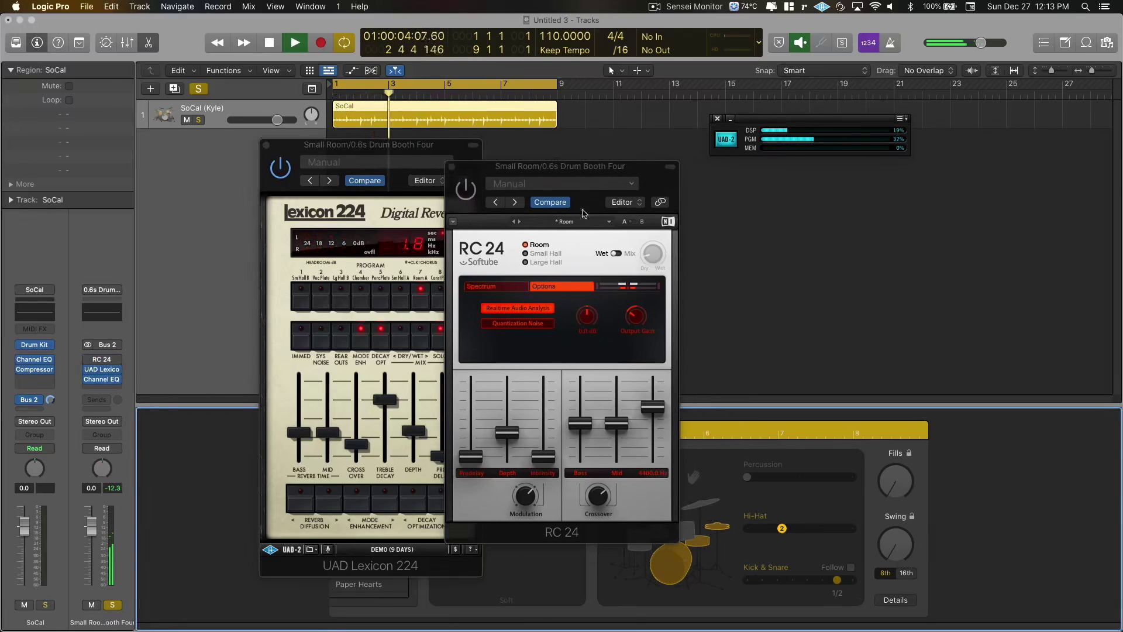
left_click_drag(585, 173, 643, 176)
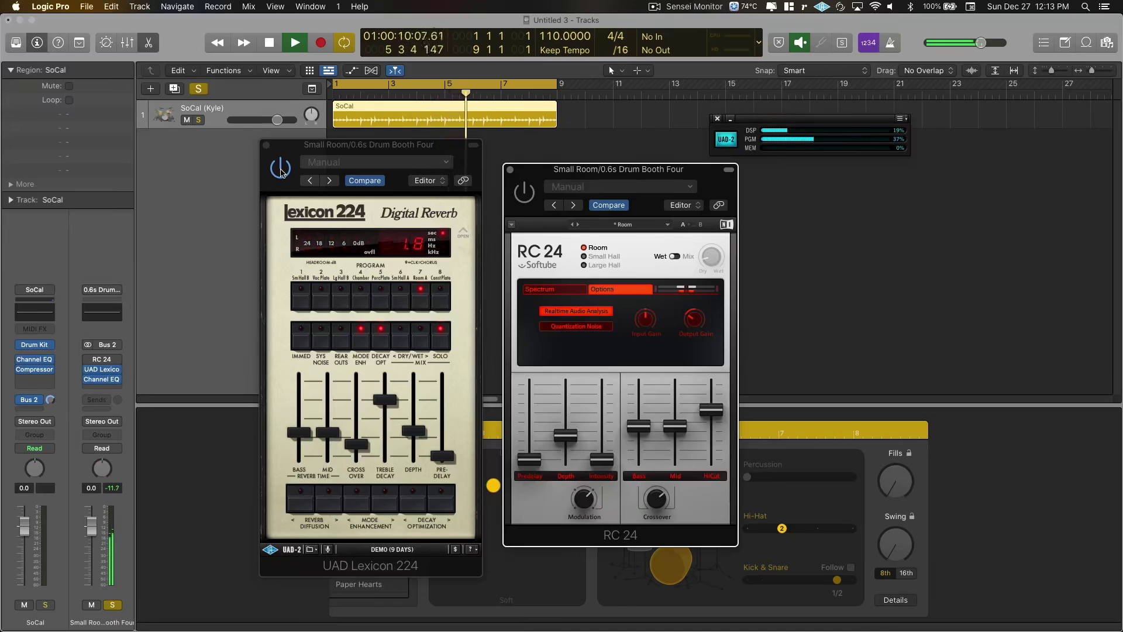
key("space")
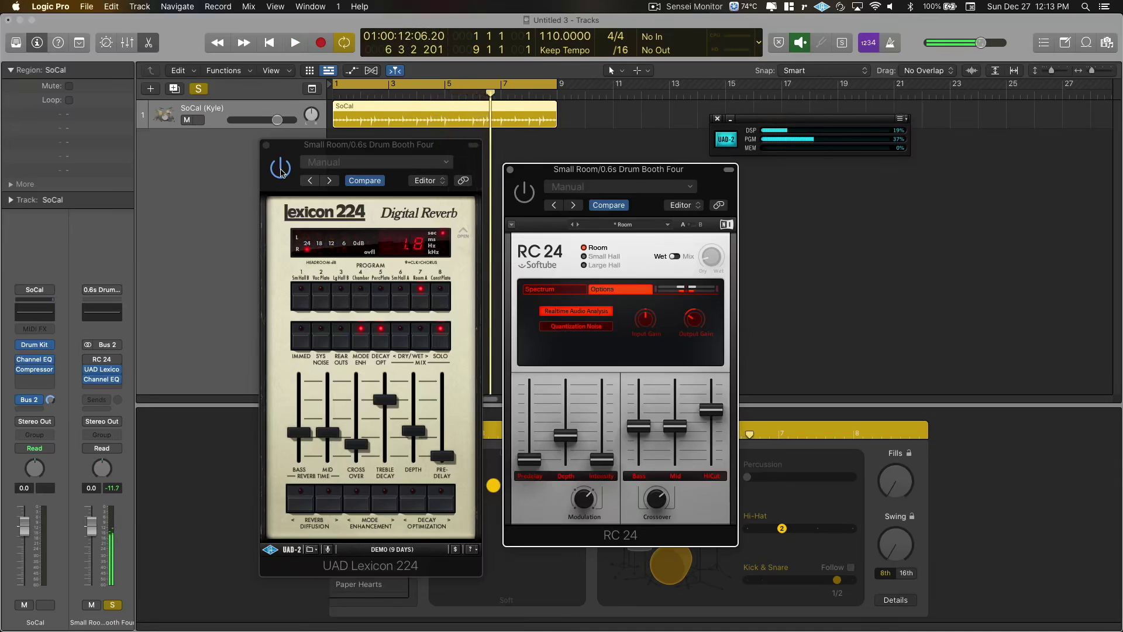
left_click(282, 172)
left_click(528, 198)
key("space")
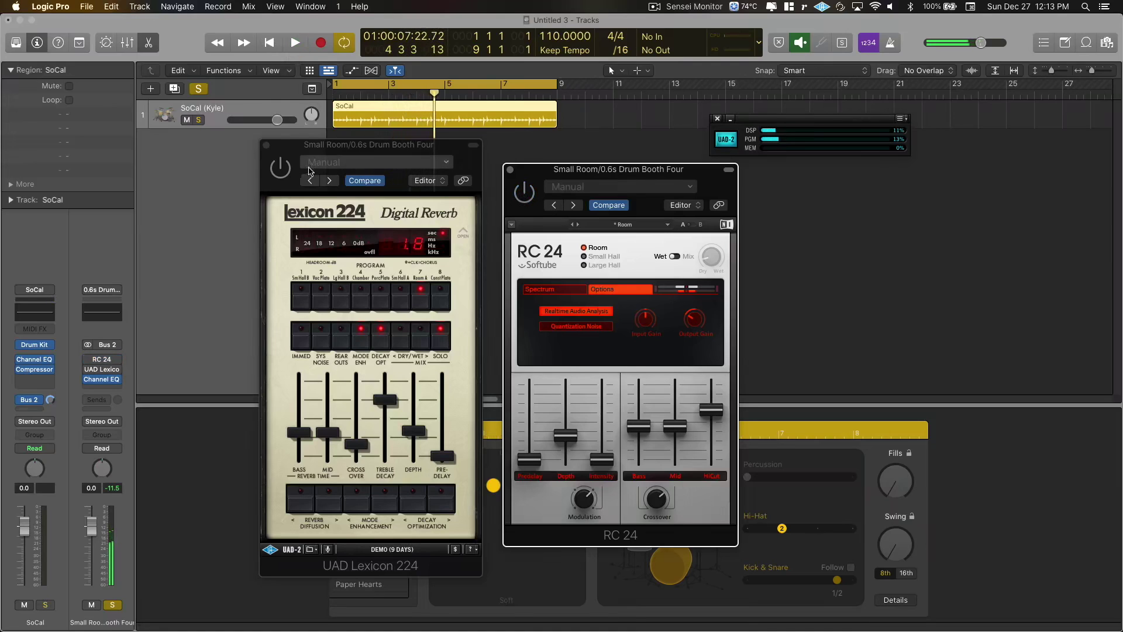
left_click(286, 171)
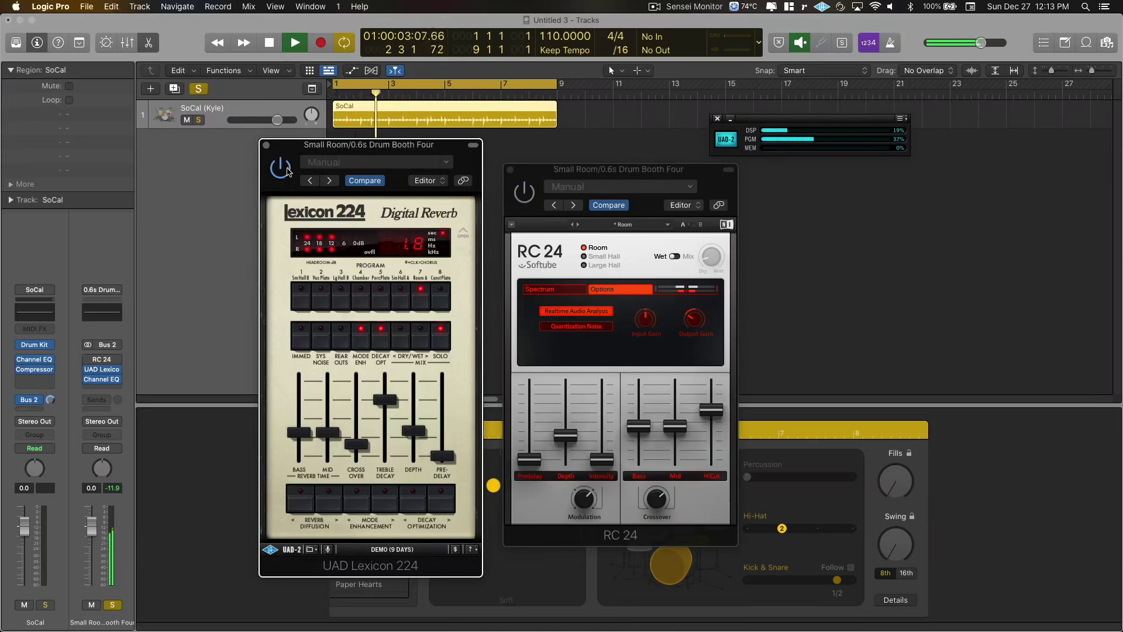
key("space")
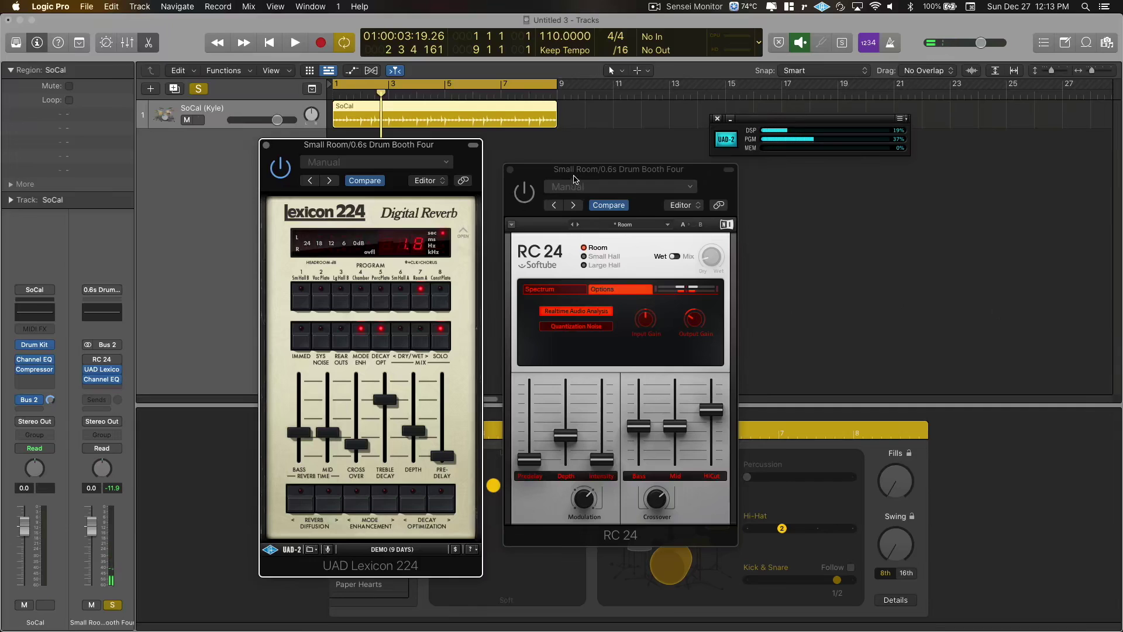
Unsolo the drum reverb channel, bypass the Lexicon 224, and close both reverb plug-in windows.
left_click_drag(574, 174, 565, 168)
left_click(113, 604)
left_click_drag(613, 171, 614, 172)
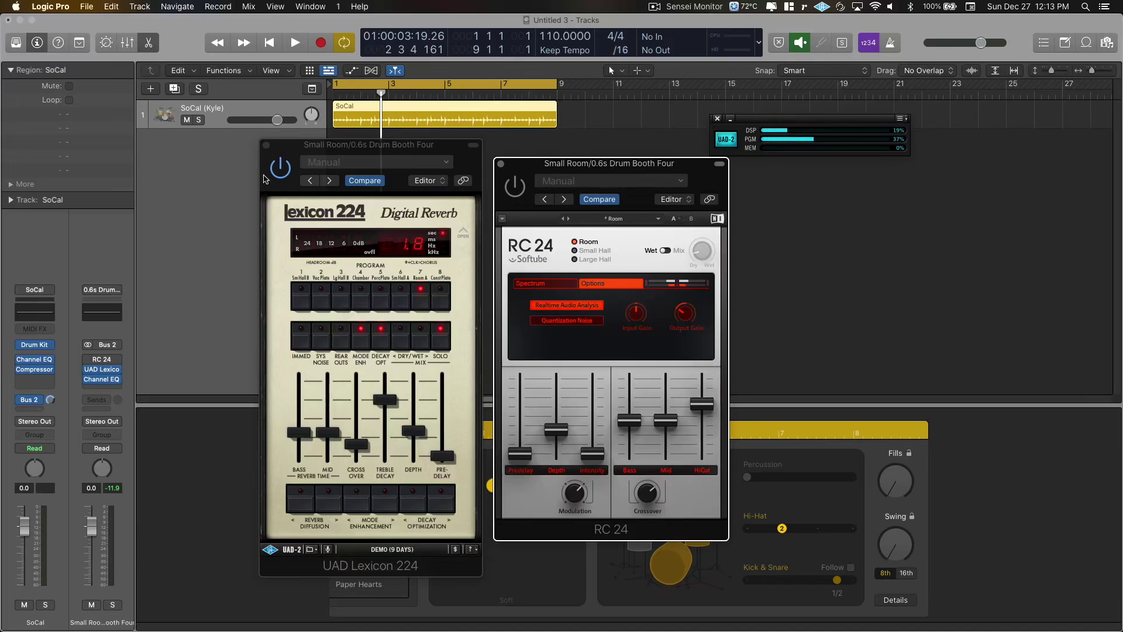
left_click(266, 145)
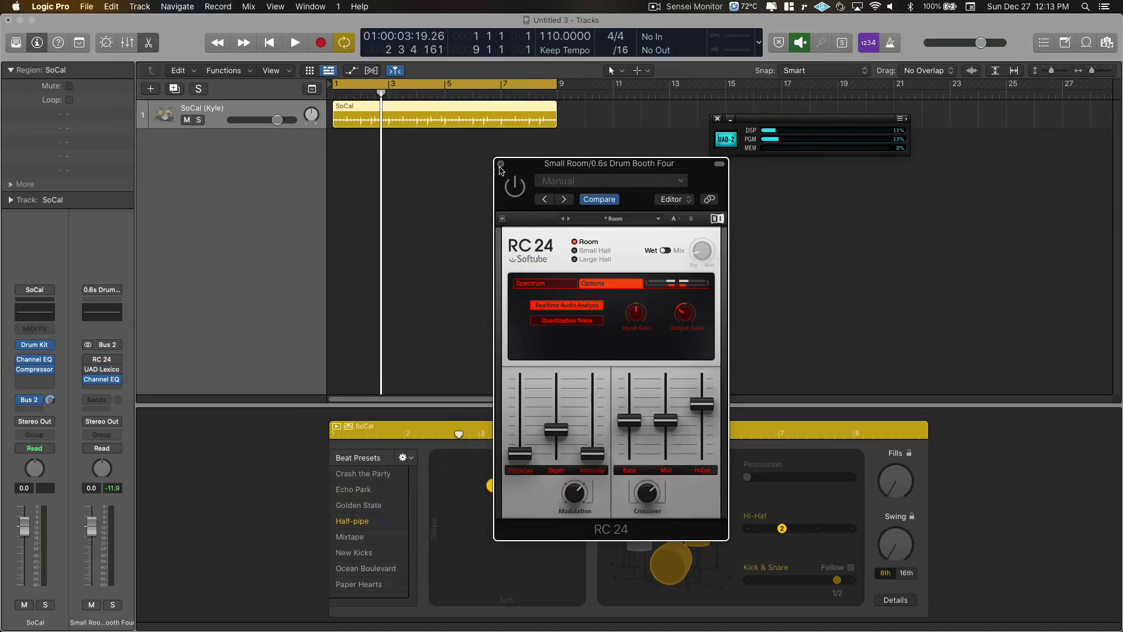
left_click(501, 164)
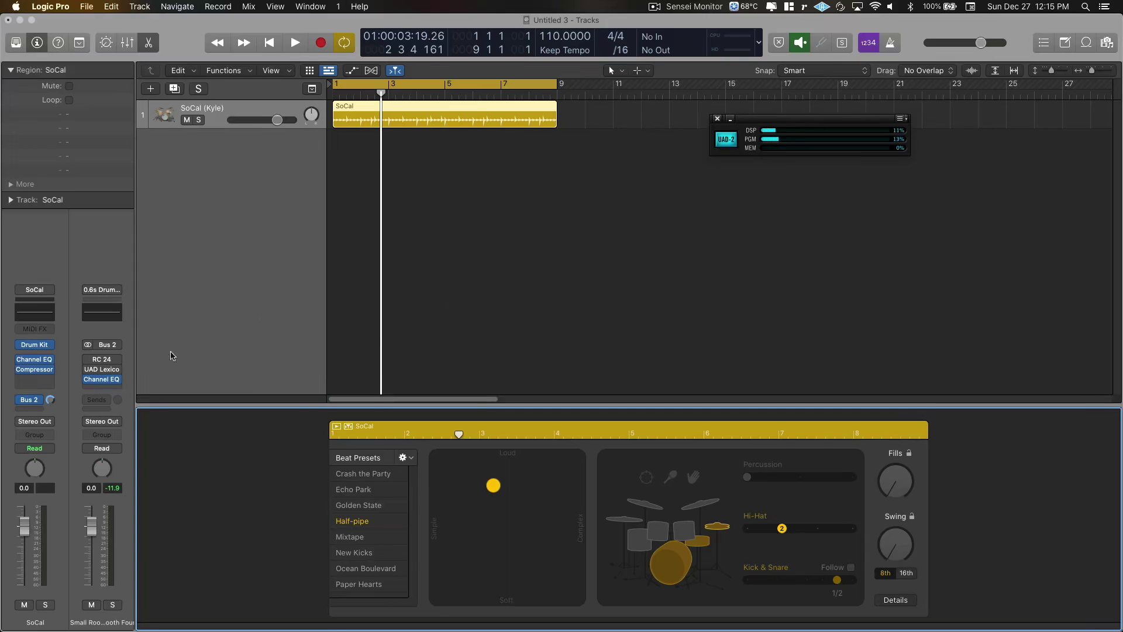
Reopen the Lexicon 224 and RC 24 plug-ins from the drum reverb channel.
left_click(102, 369)
left_click(102, 361)
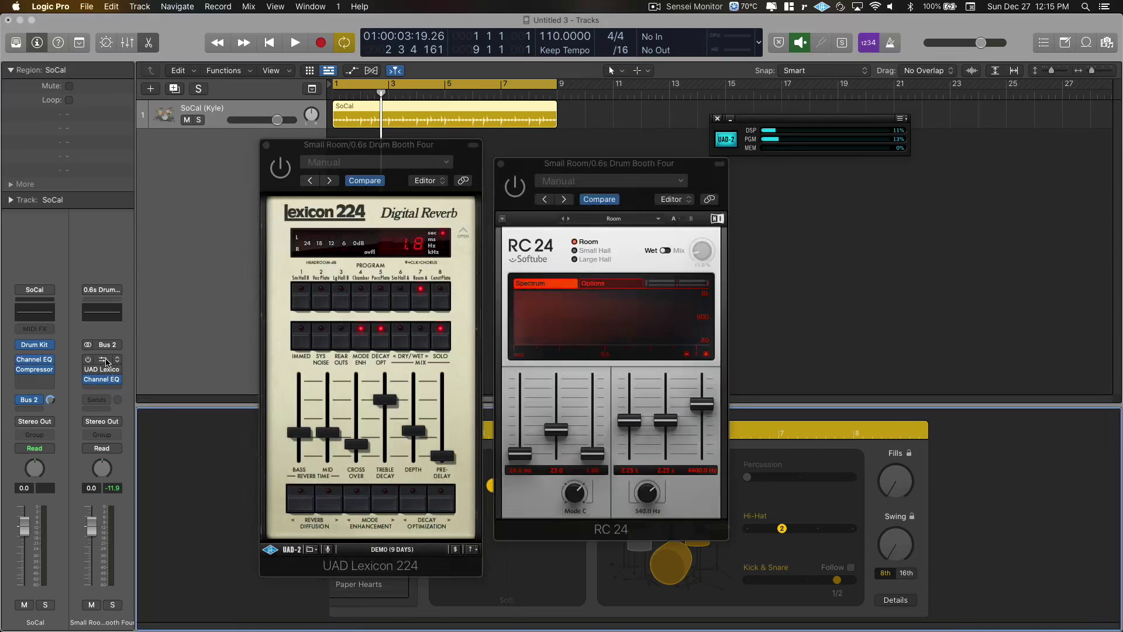